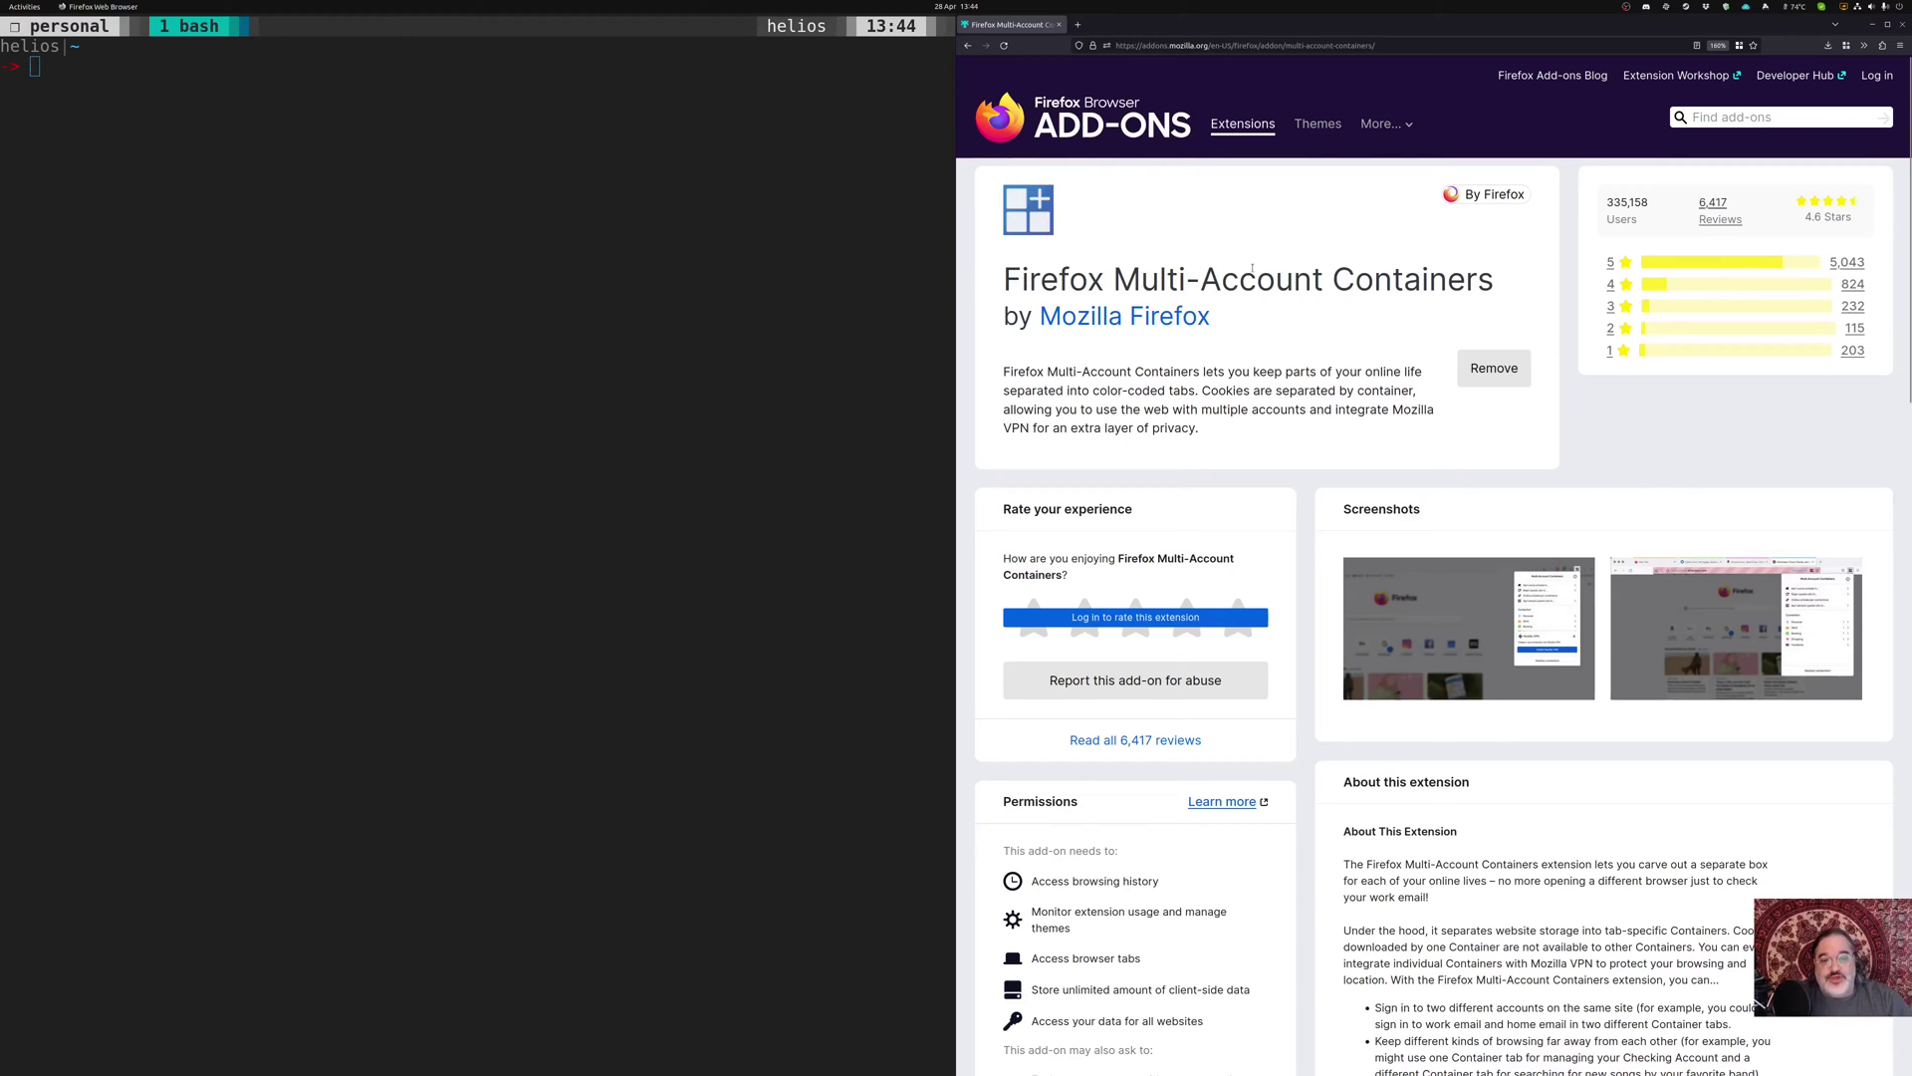
# Highlight the Firefox Multi-Account Containers title and turn on Do Not Disturb
pyautogui.moveTo(1498, 287); pyautogui.dragTo(1001, 281)
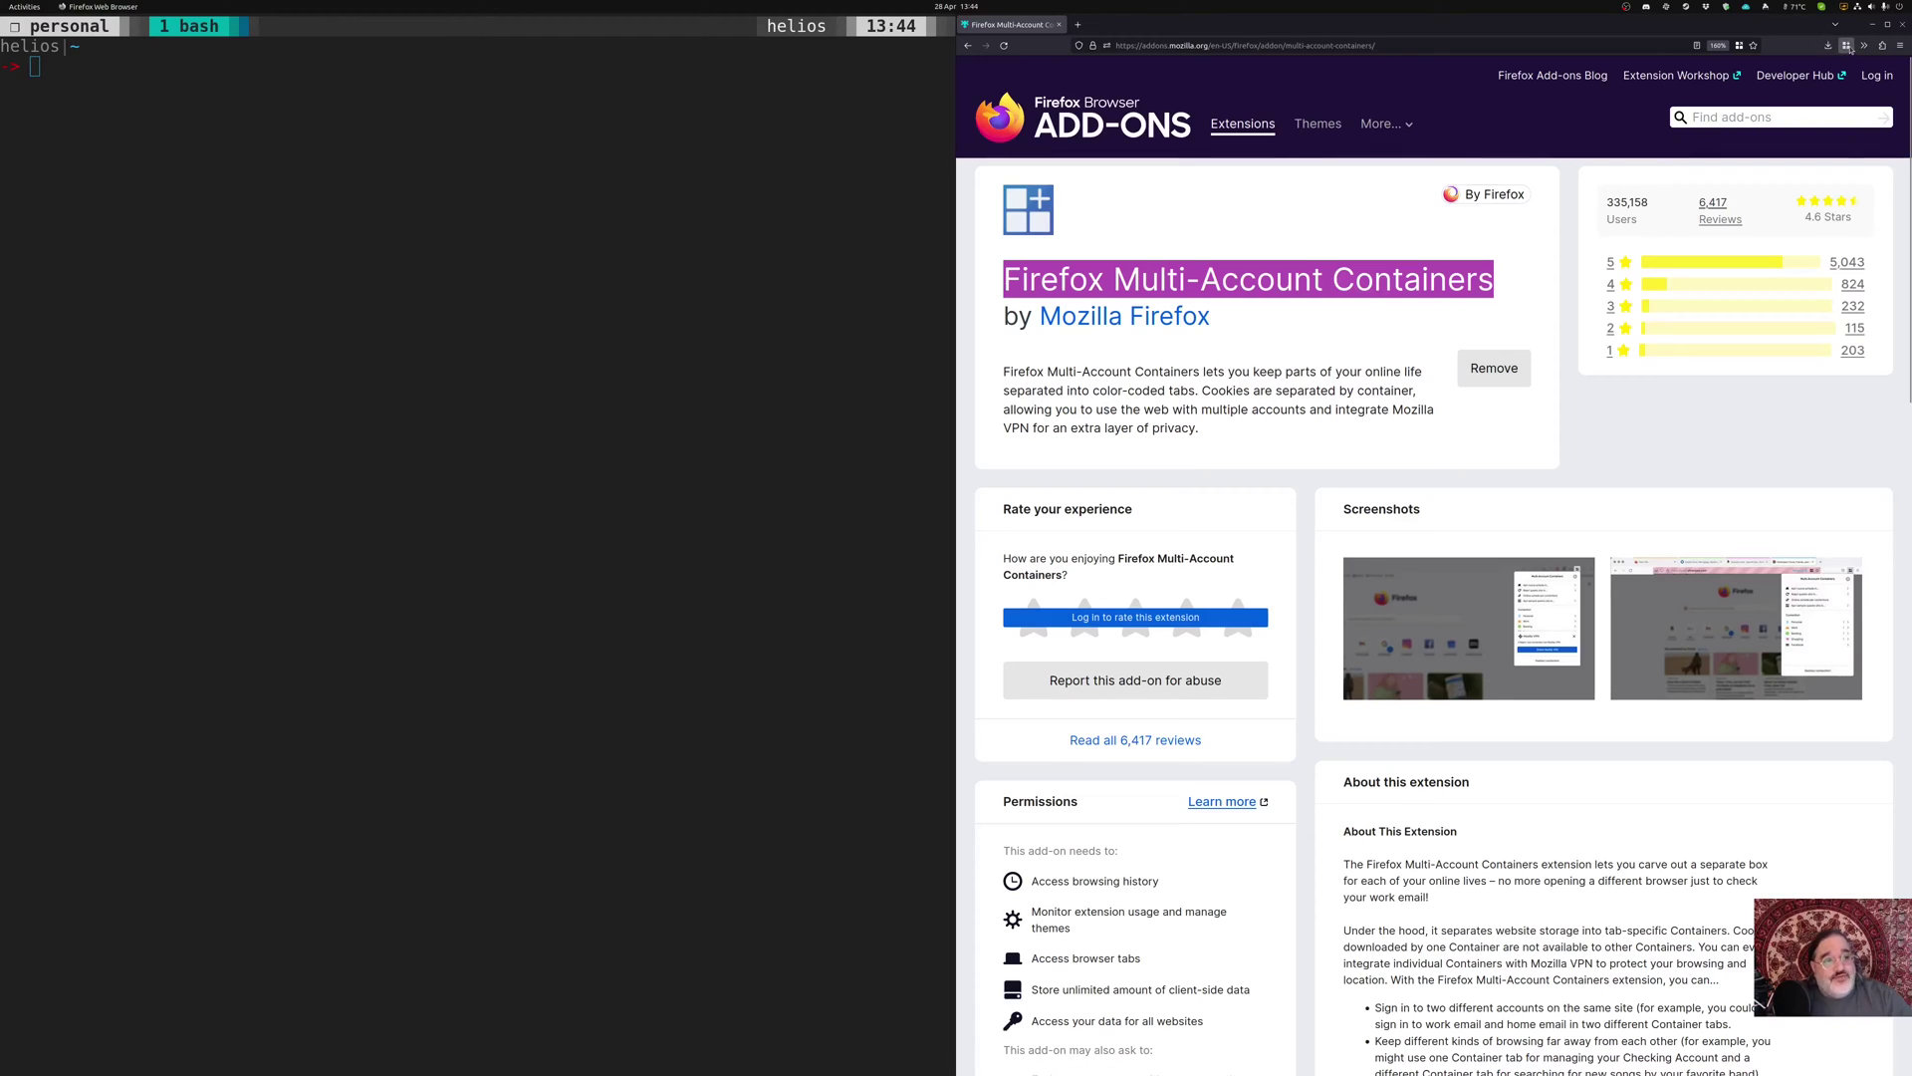
pyautogui.click(1845, 45)
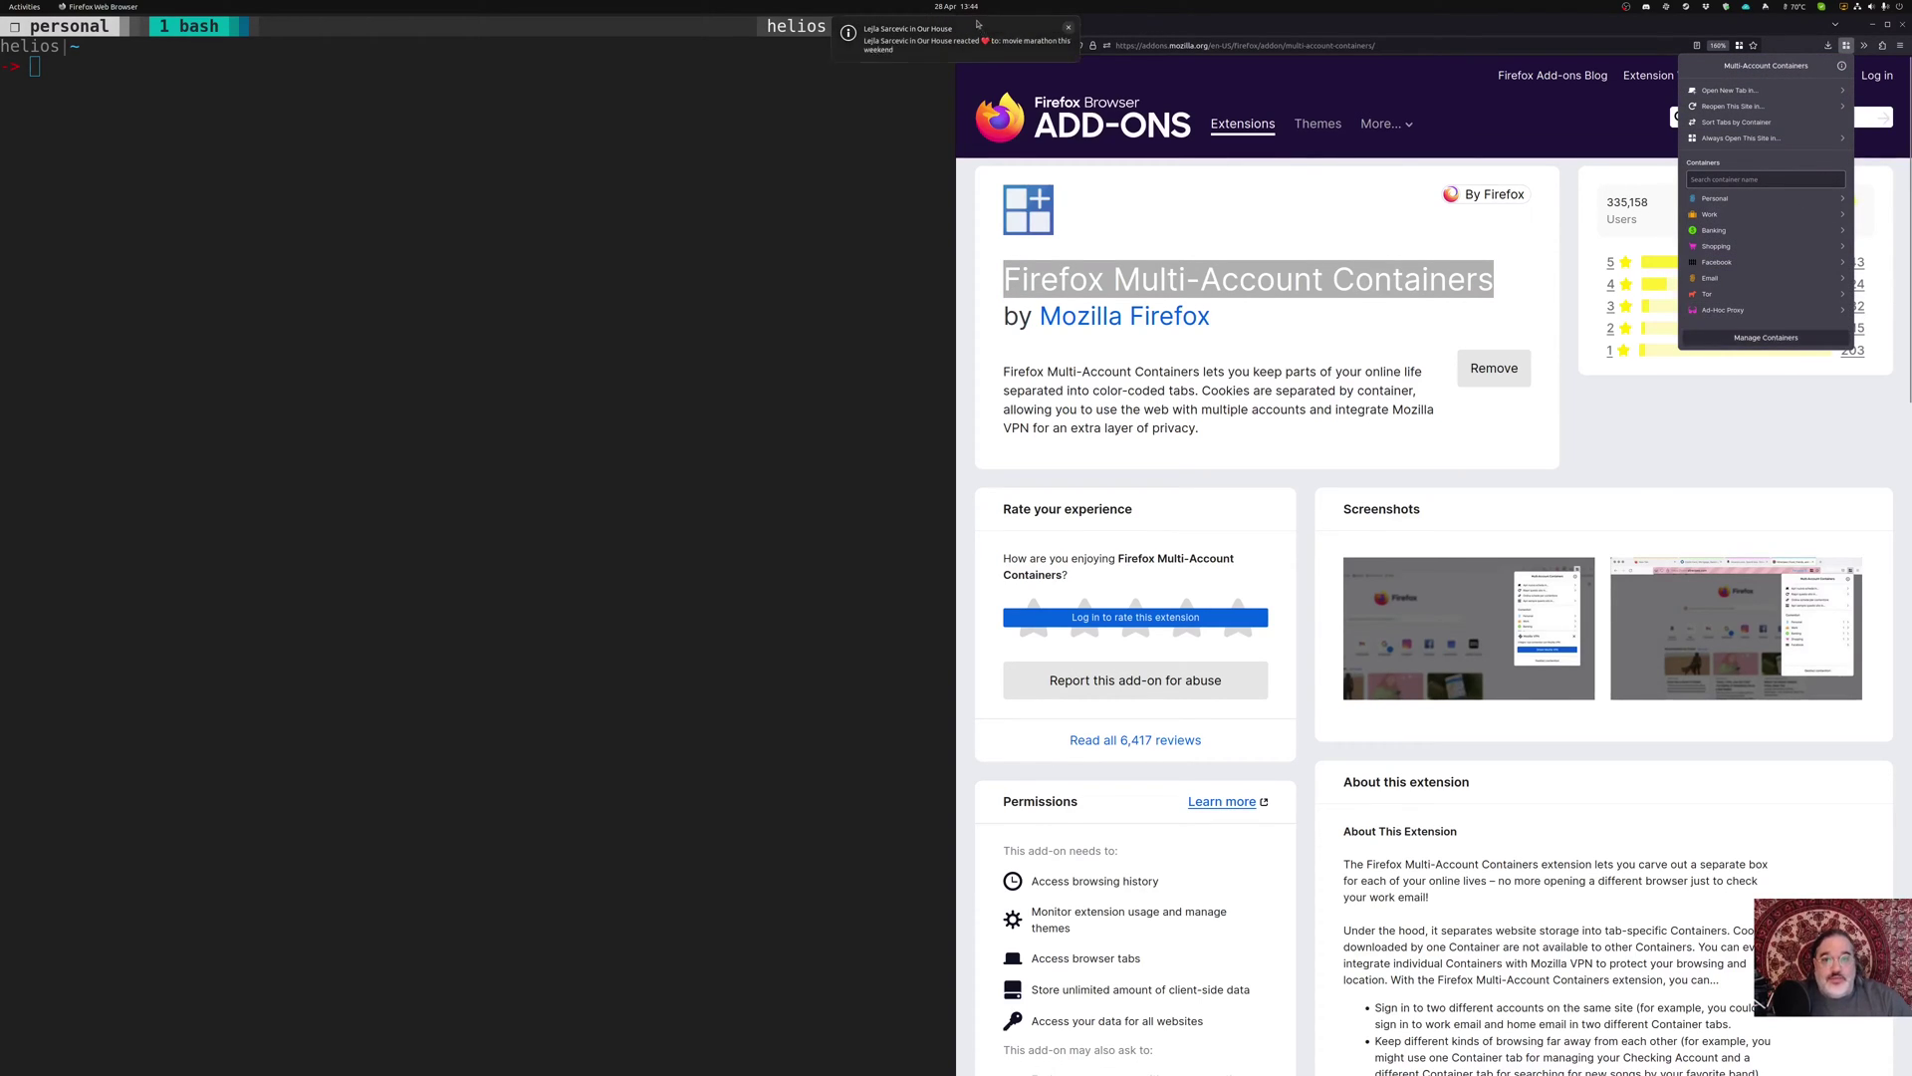
pyautogui.click(956, 6)
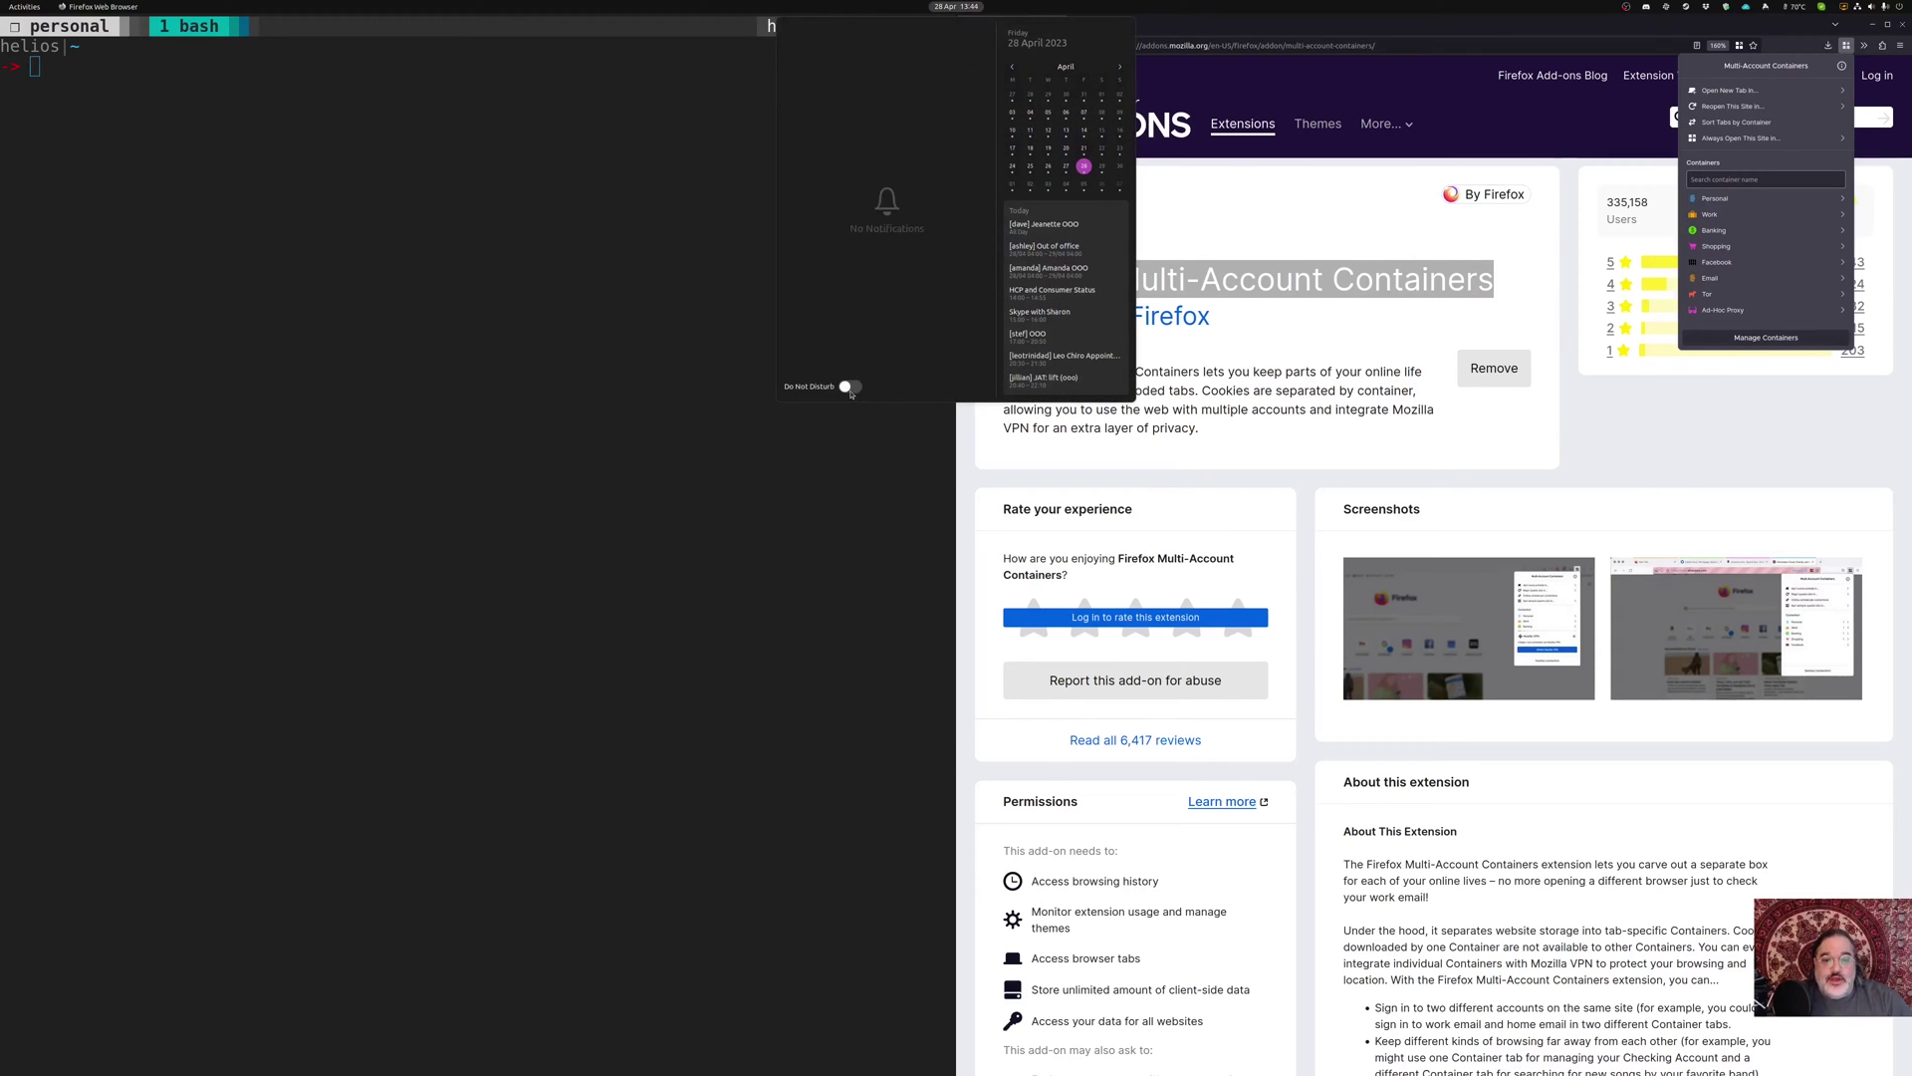
pyautogui.click(849, 386)
pyautogui.click(1412, 371)
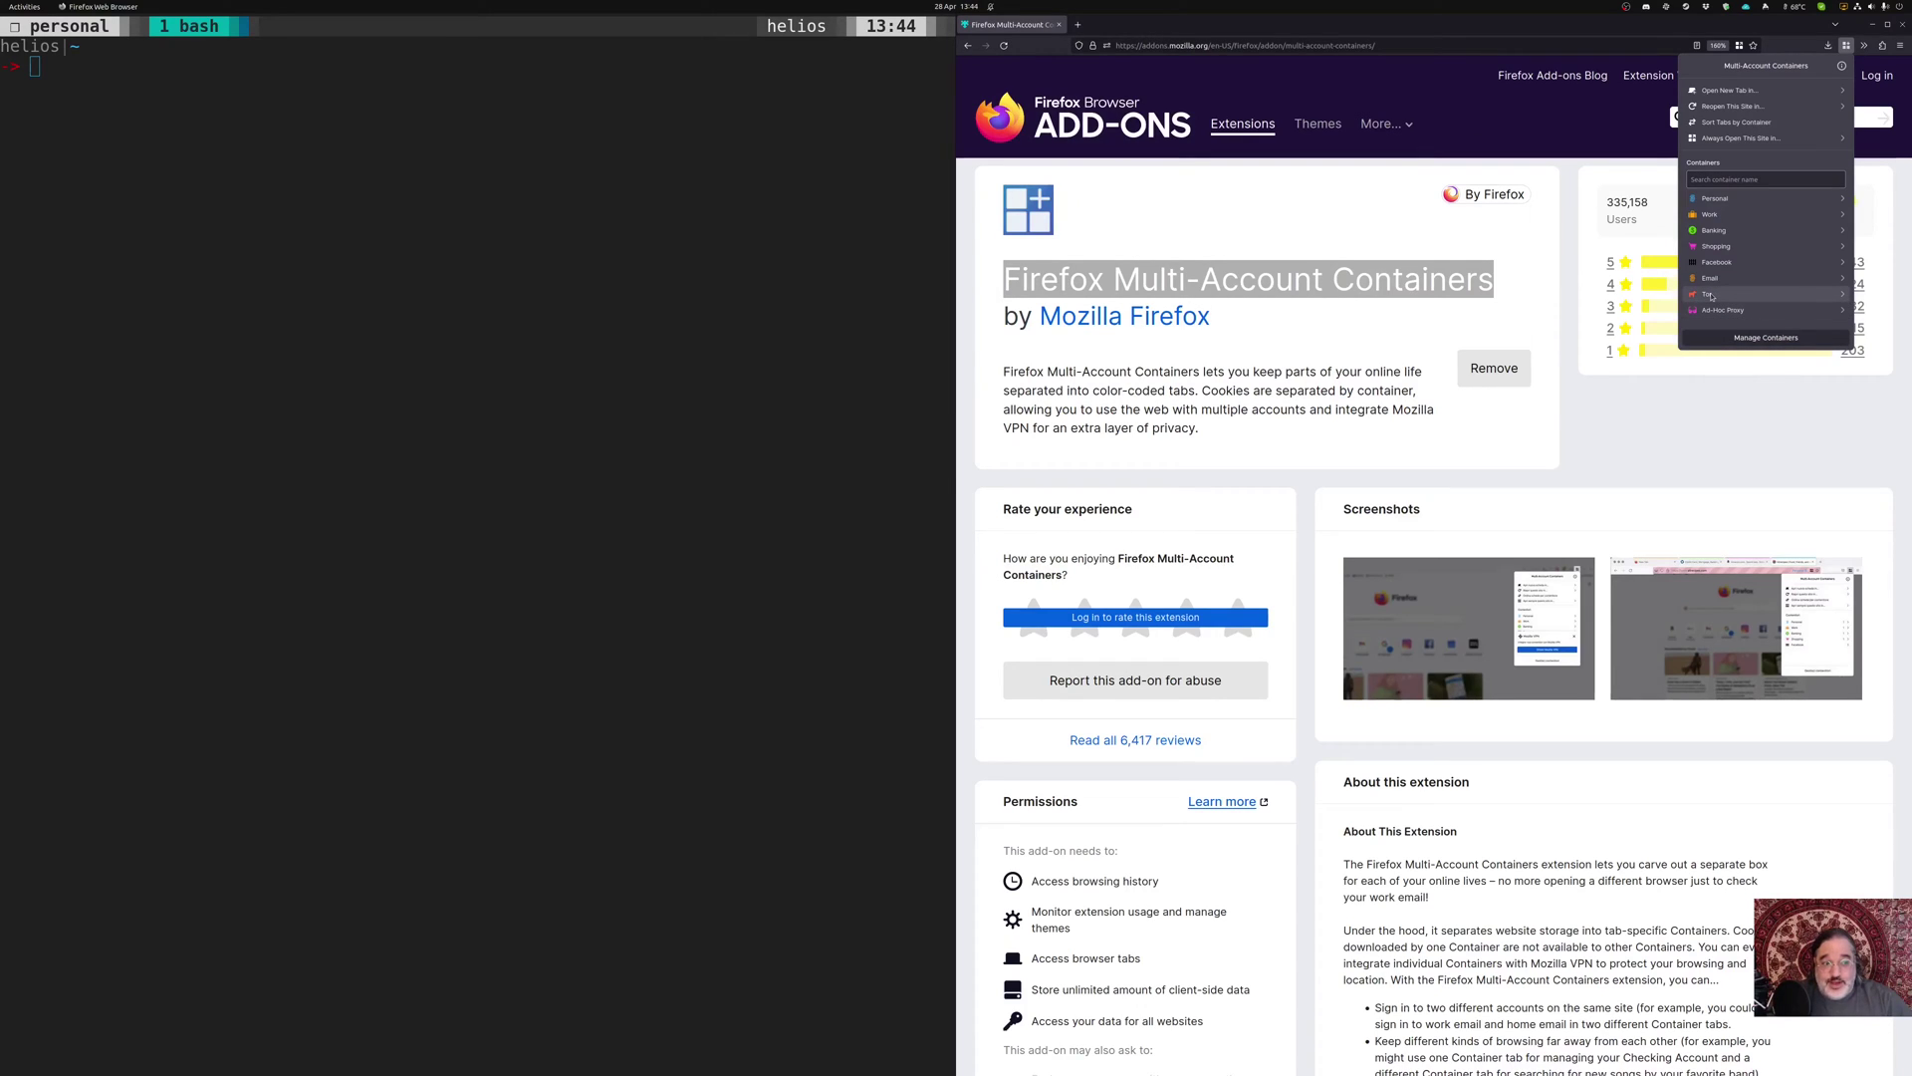
# Delete the Tor container from Manage Containers
pyautogui.click(1797, 339)
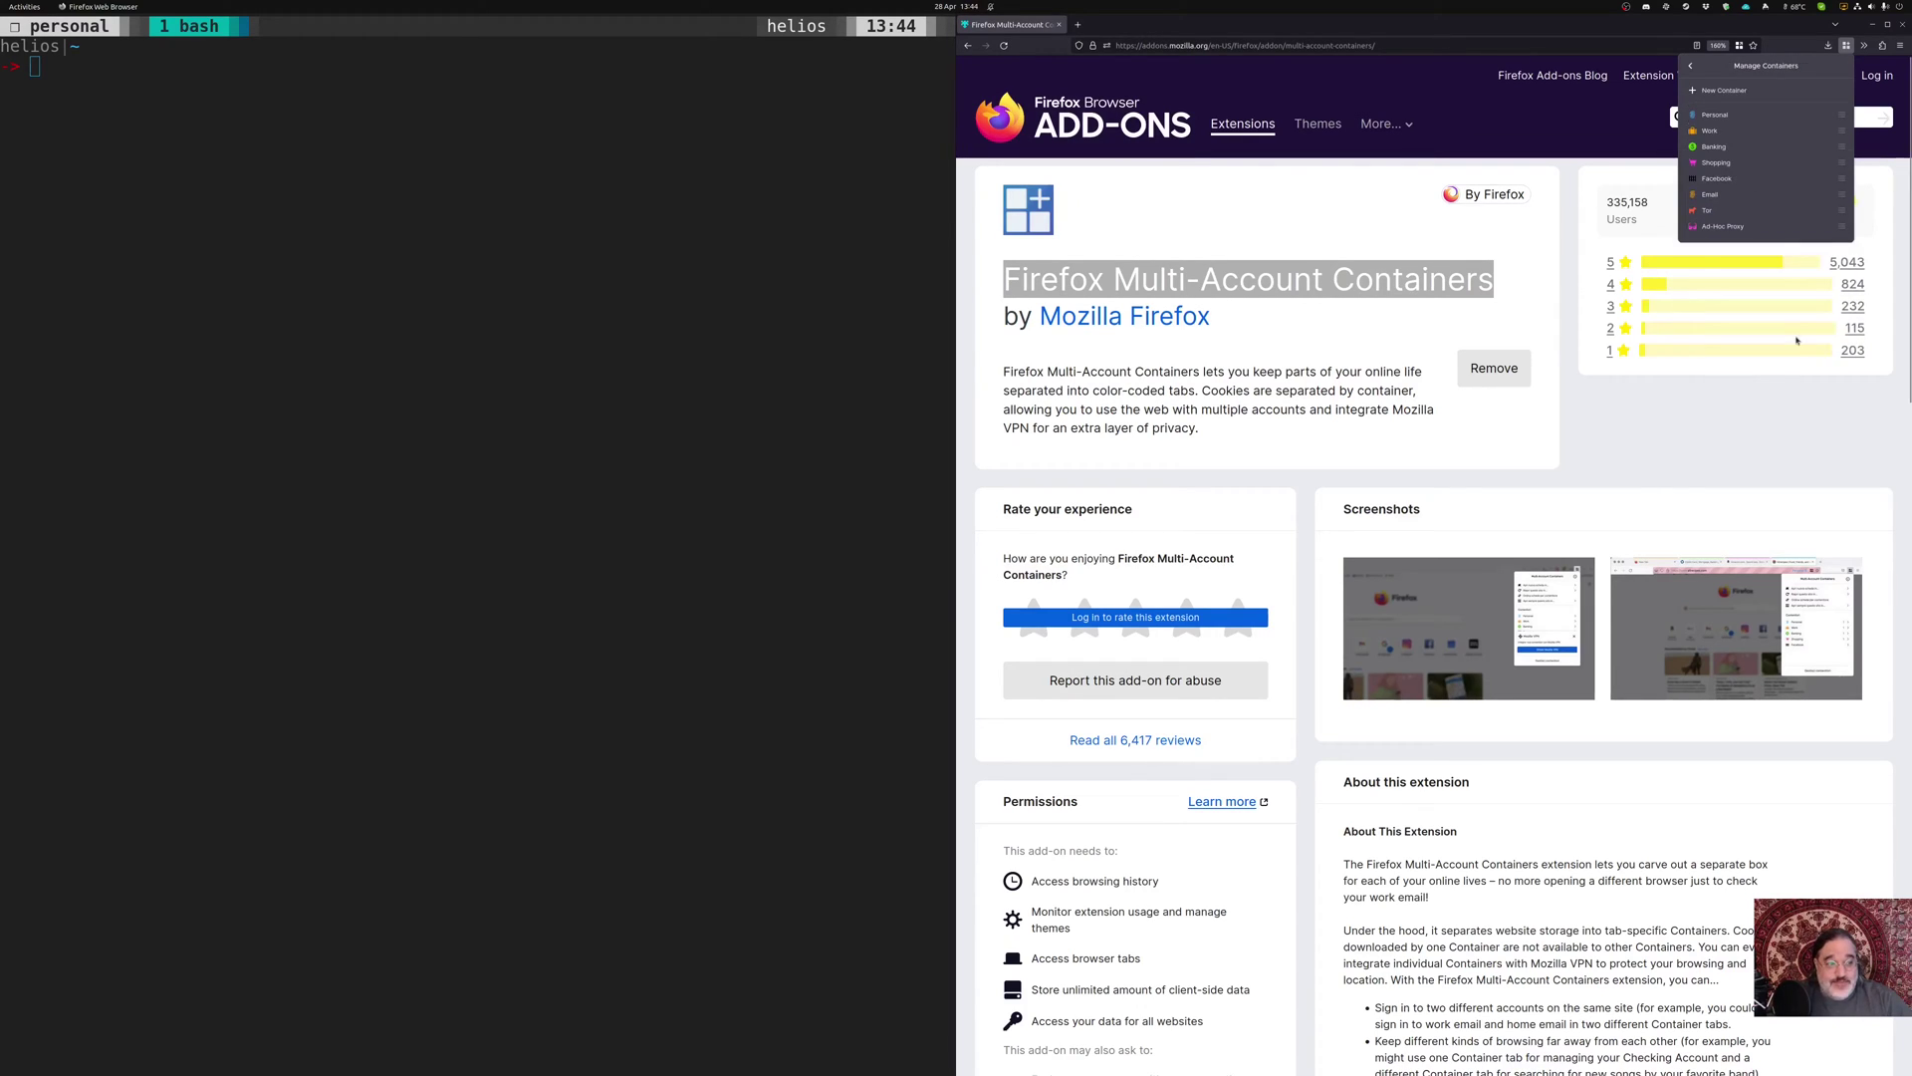
pyautogui.click(1842, 210)
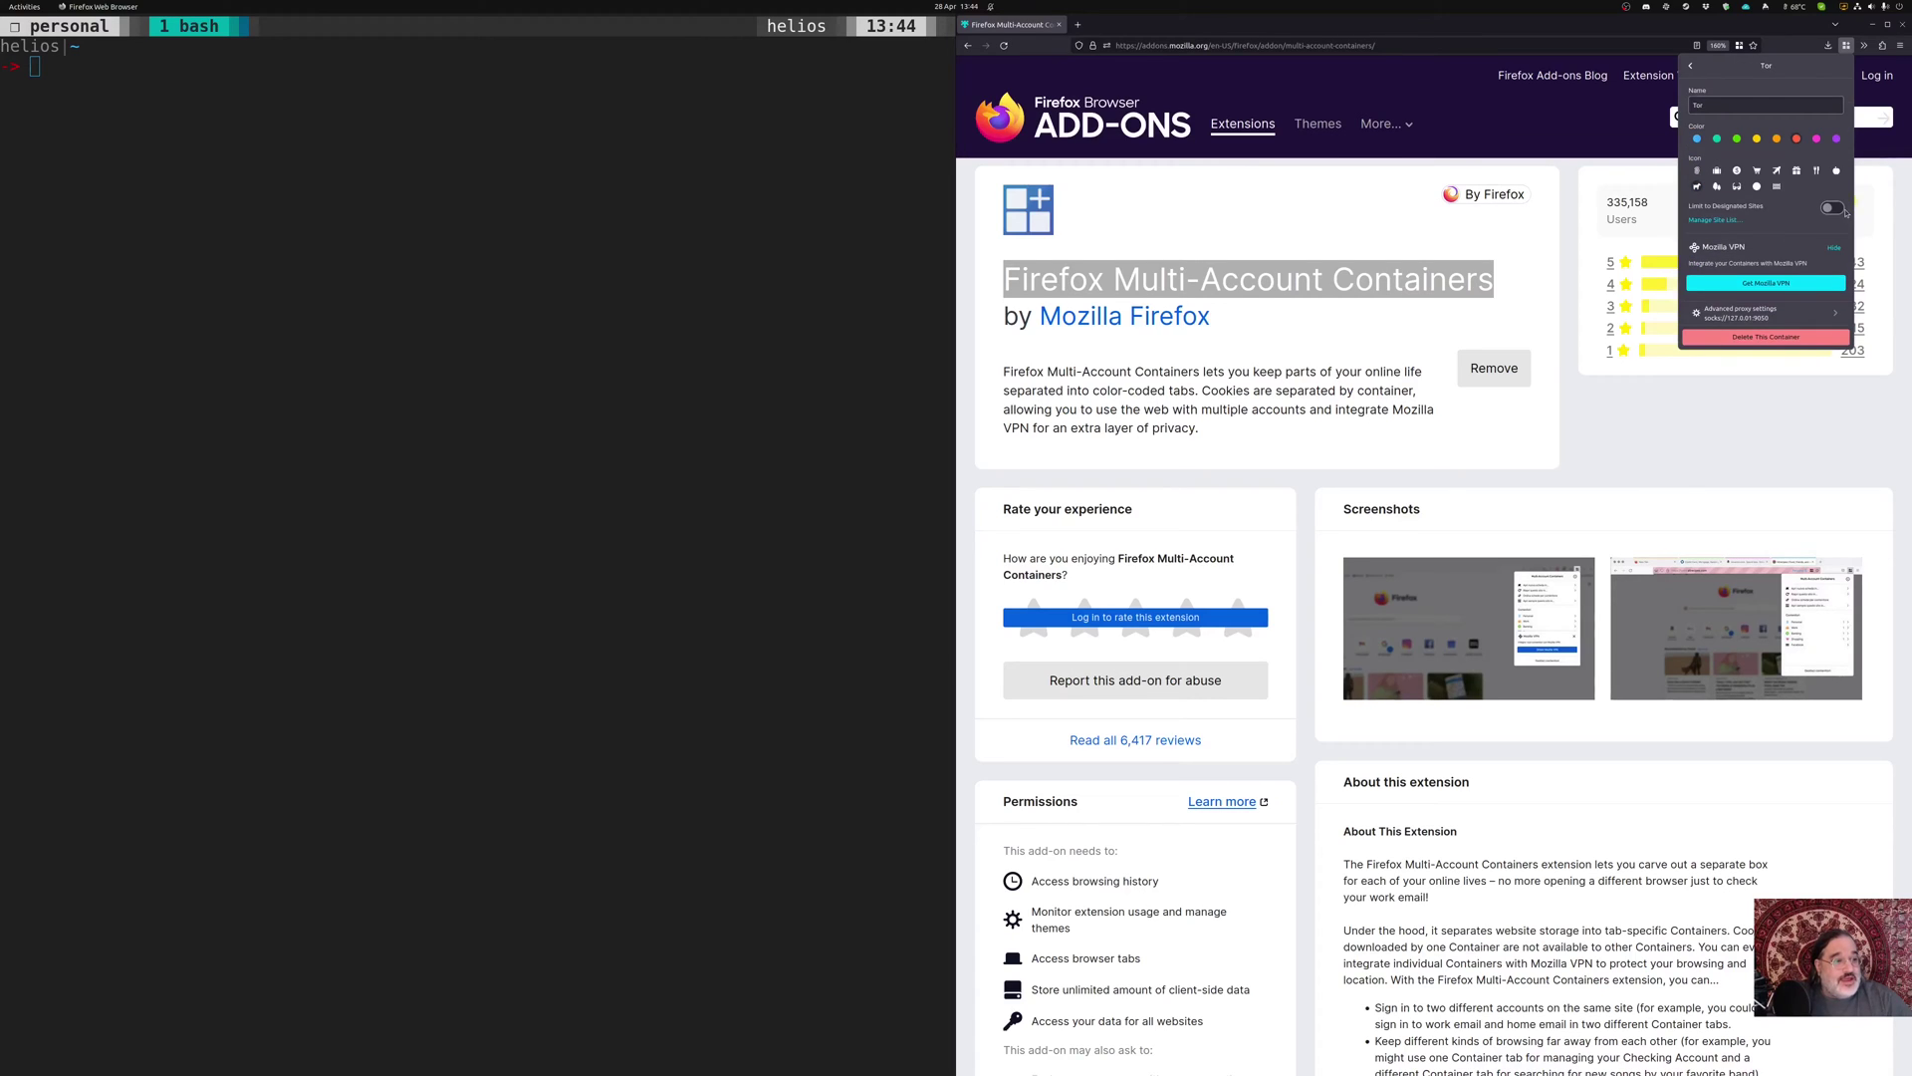
pyautogui.click(1785, 335)
pyautogui.click(1806, 191)
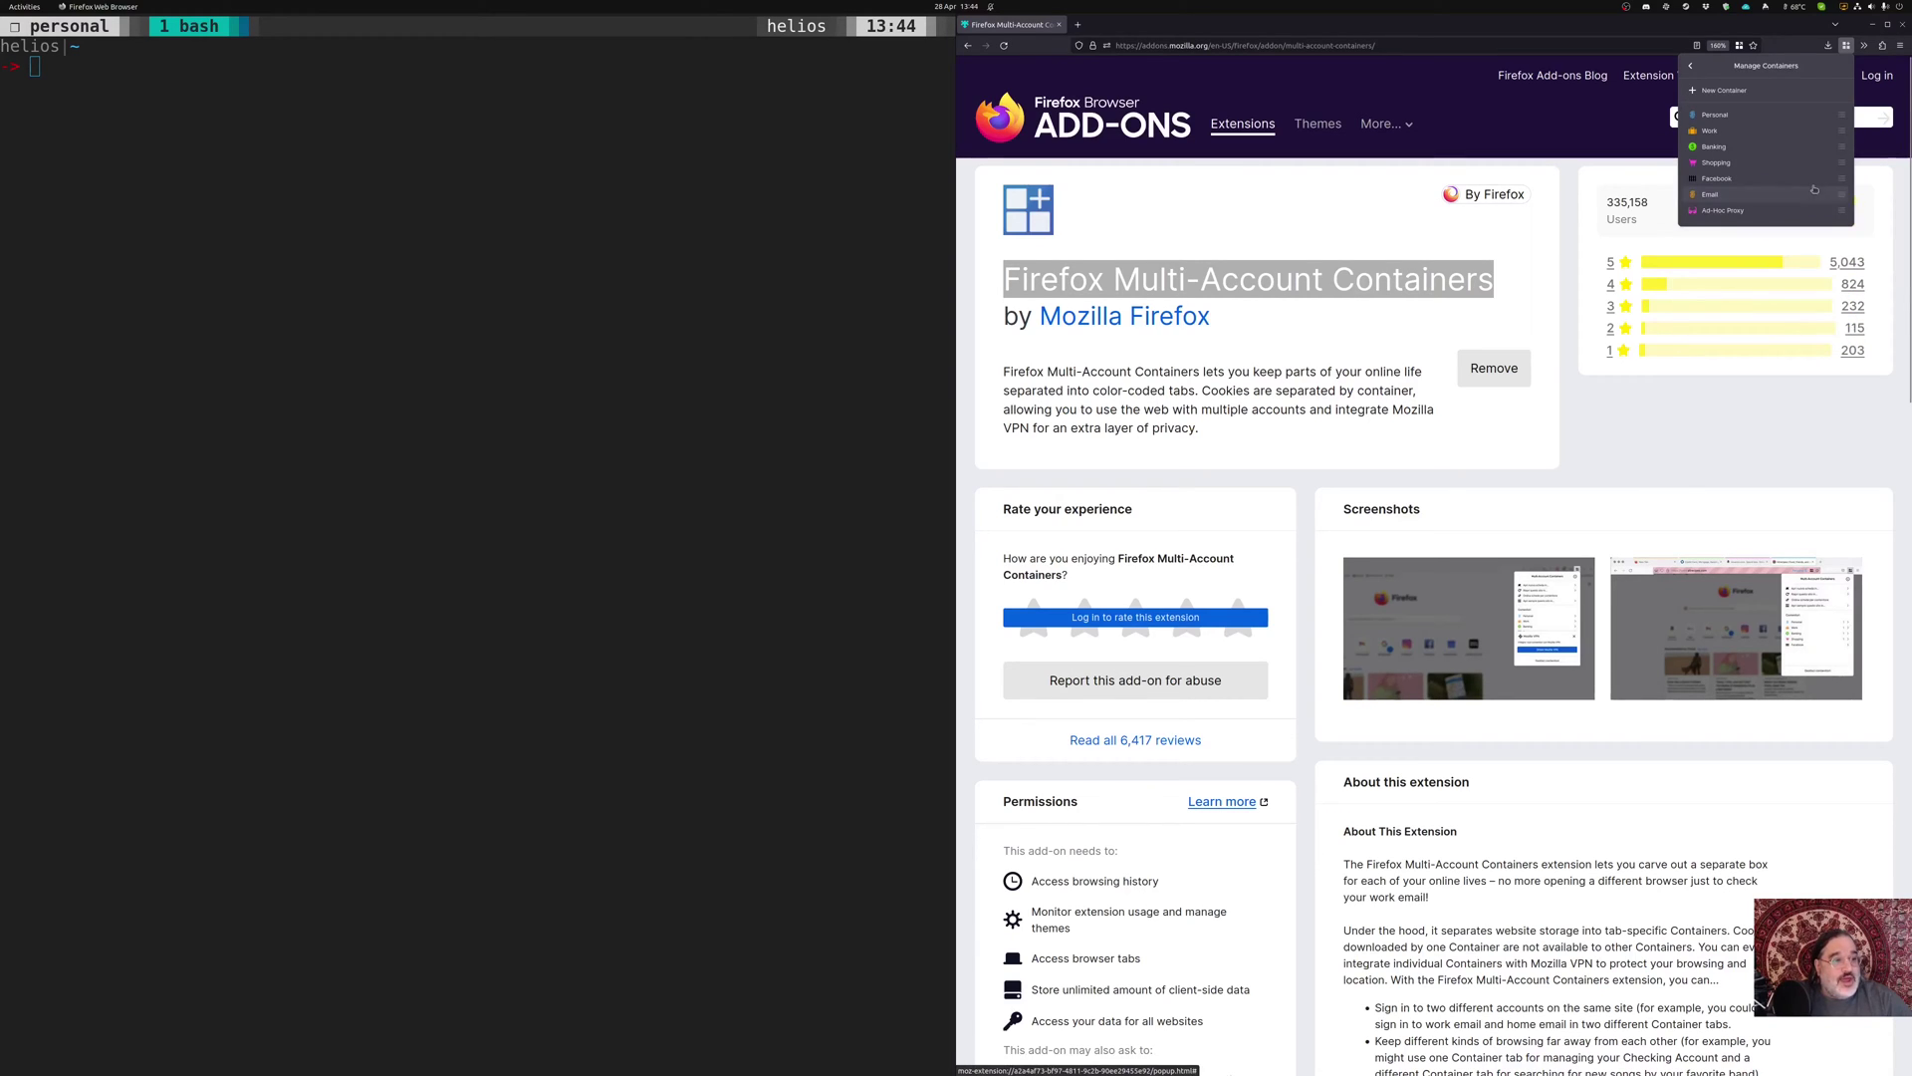
# Delete the Ad-Hoc Proxy container as well
pyautogui.click(1841, 202)
pyautogui.click(1769, 337)
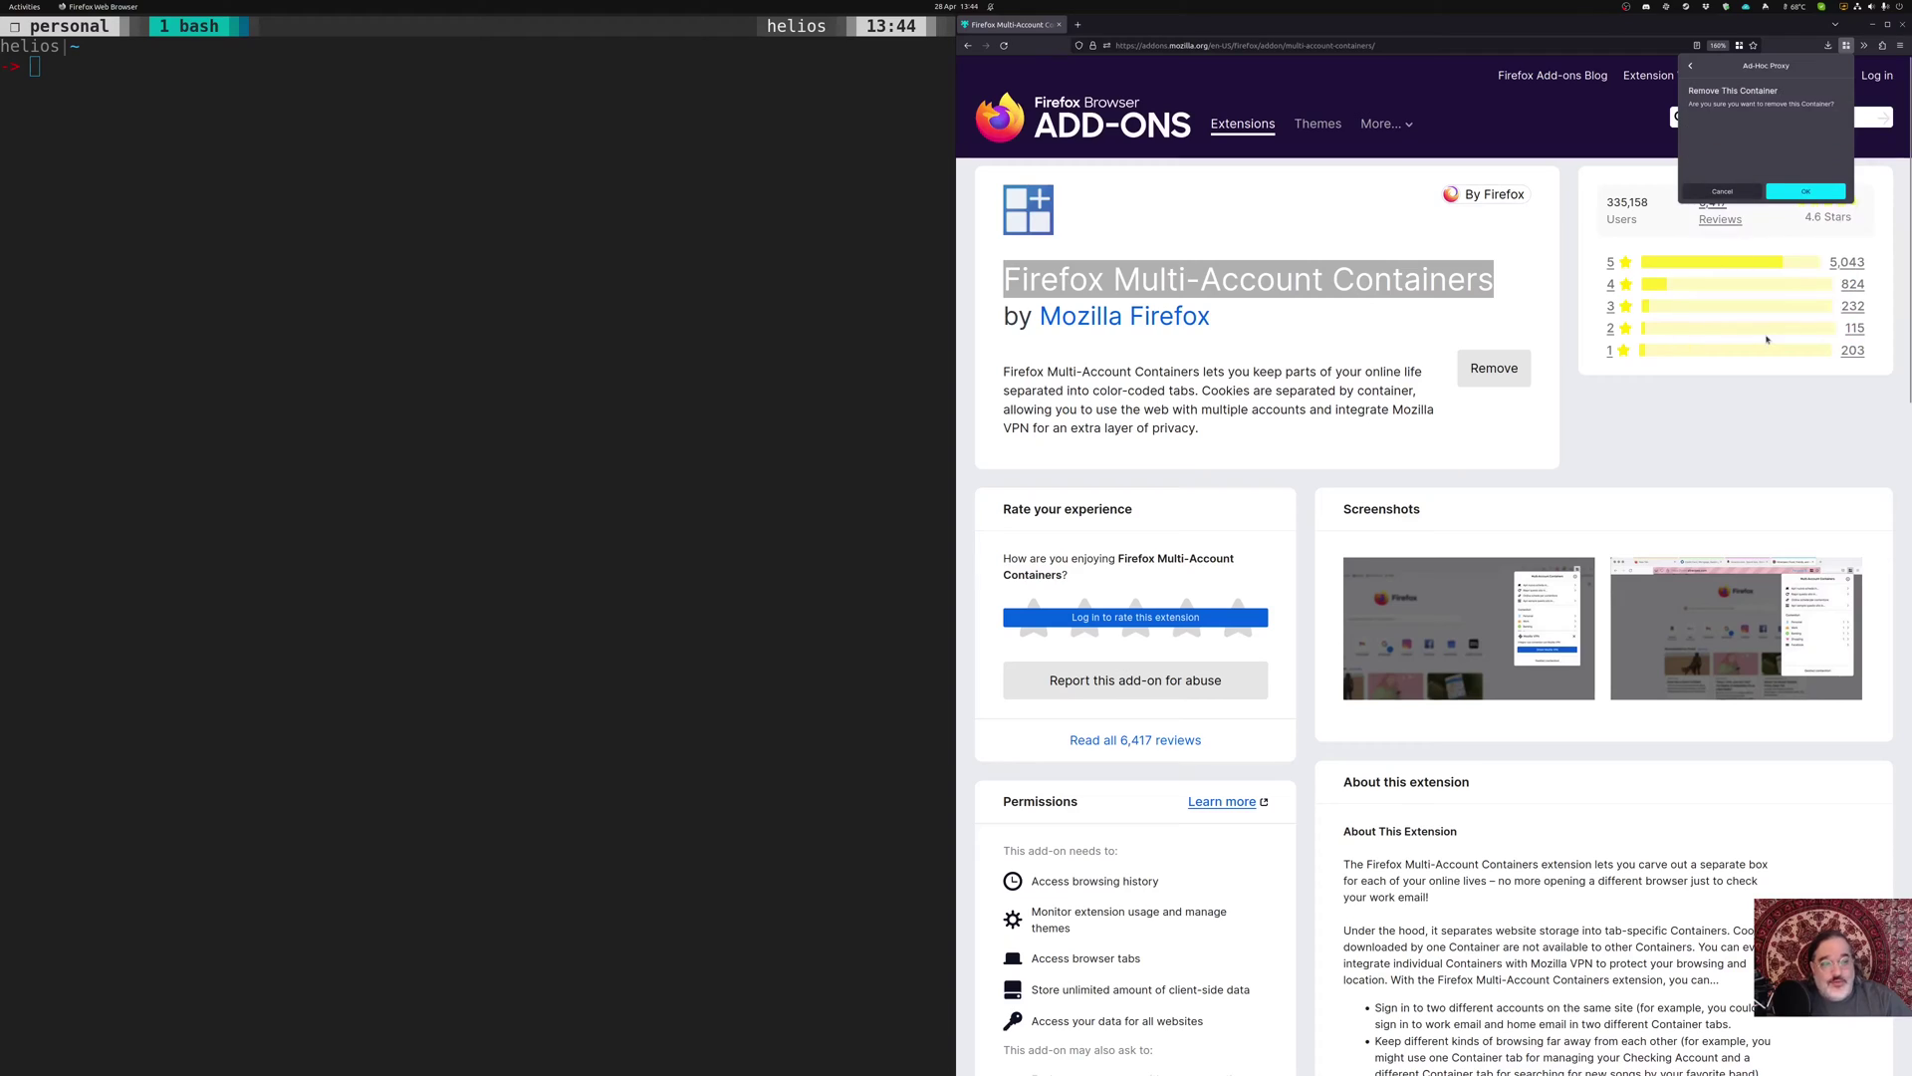
pyautogui.click(1810, 193)
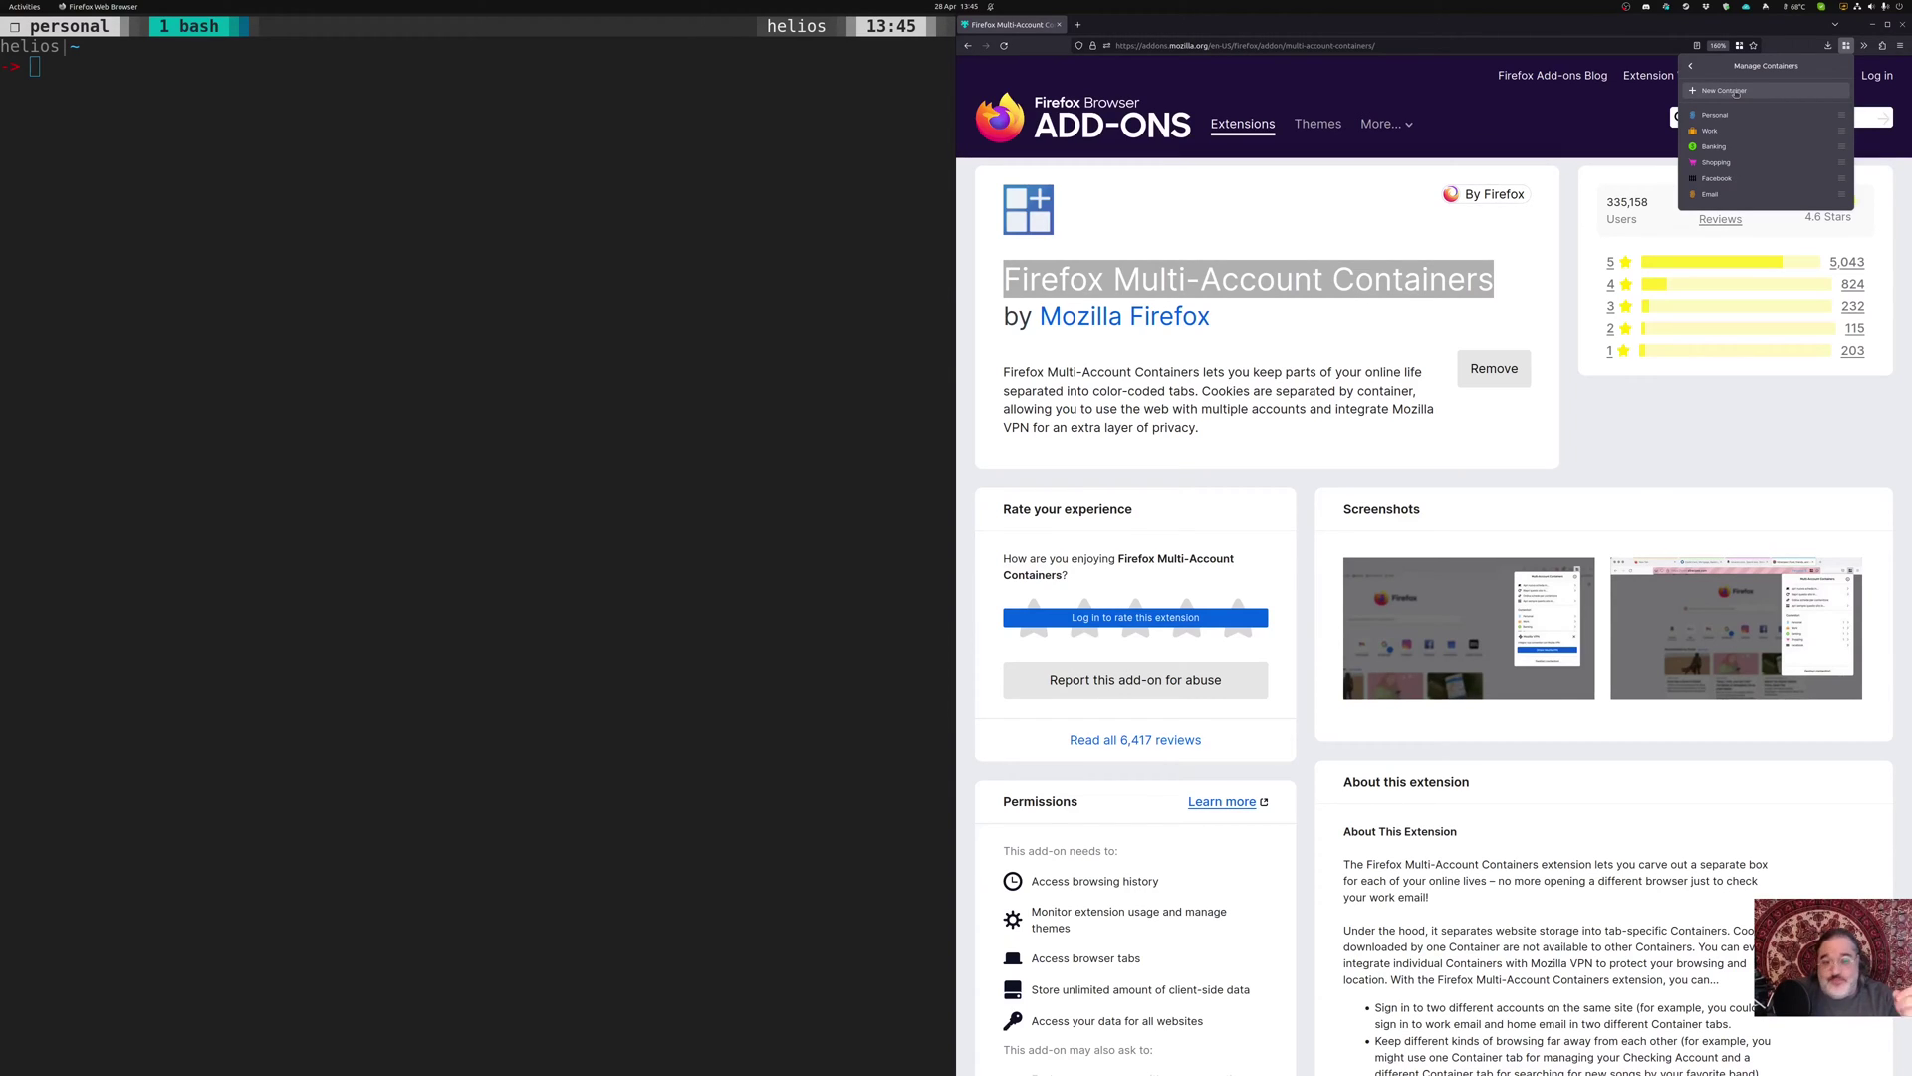
# Run tor to show it is already running on 127.0.0.1:9050
pyautogui.click(937, 264)
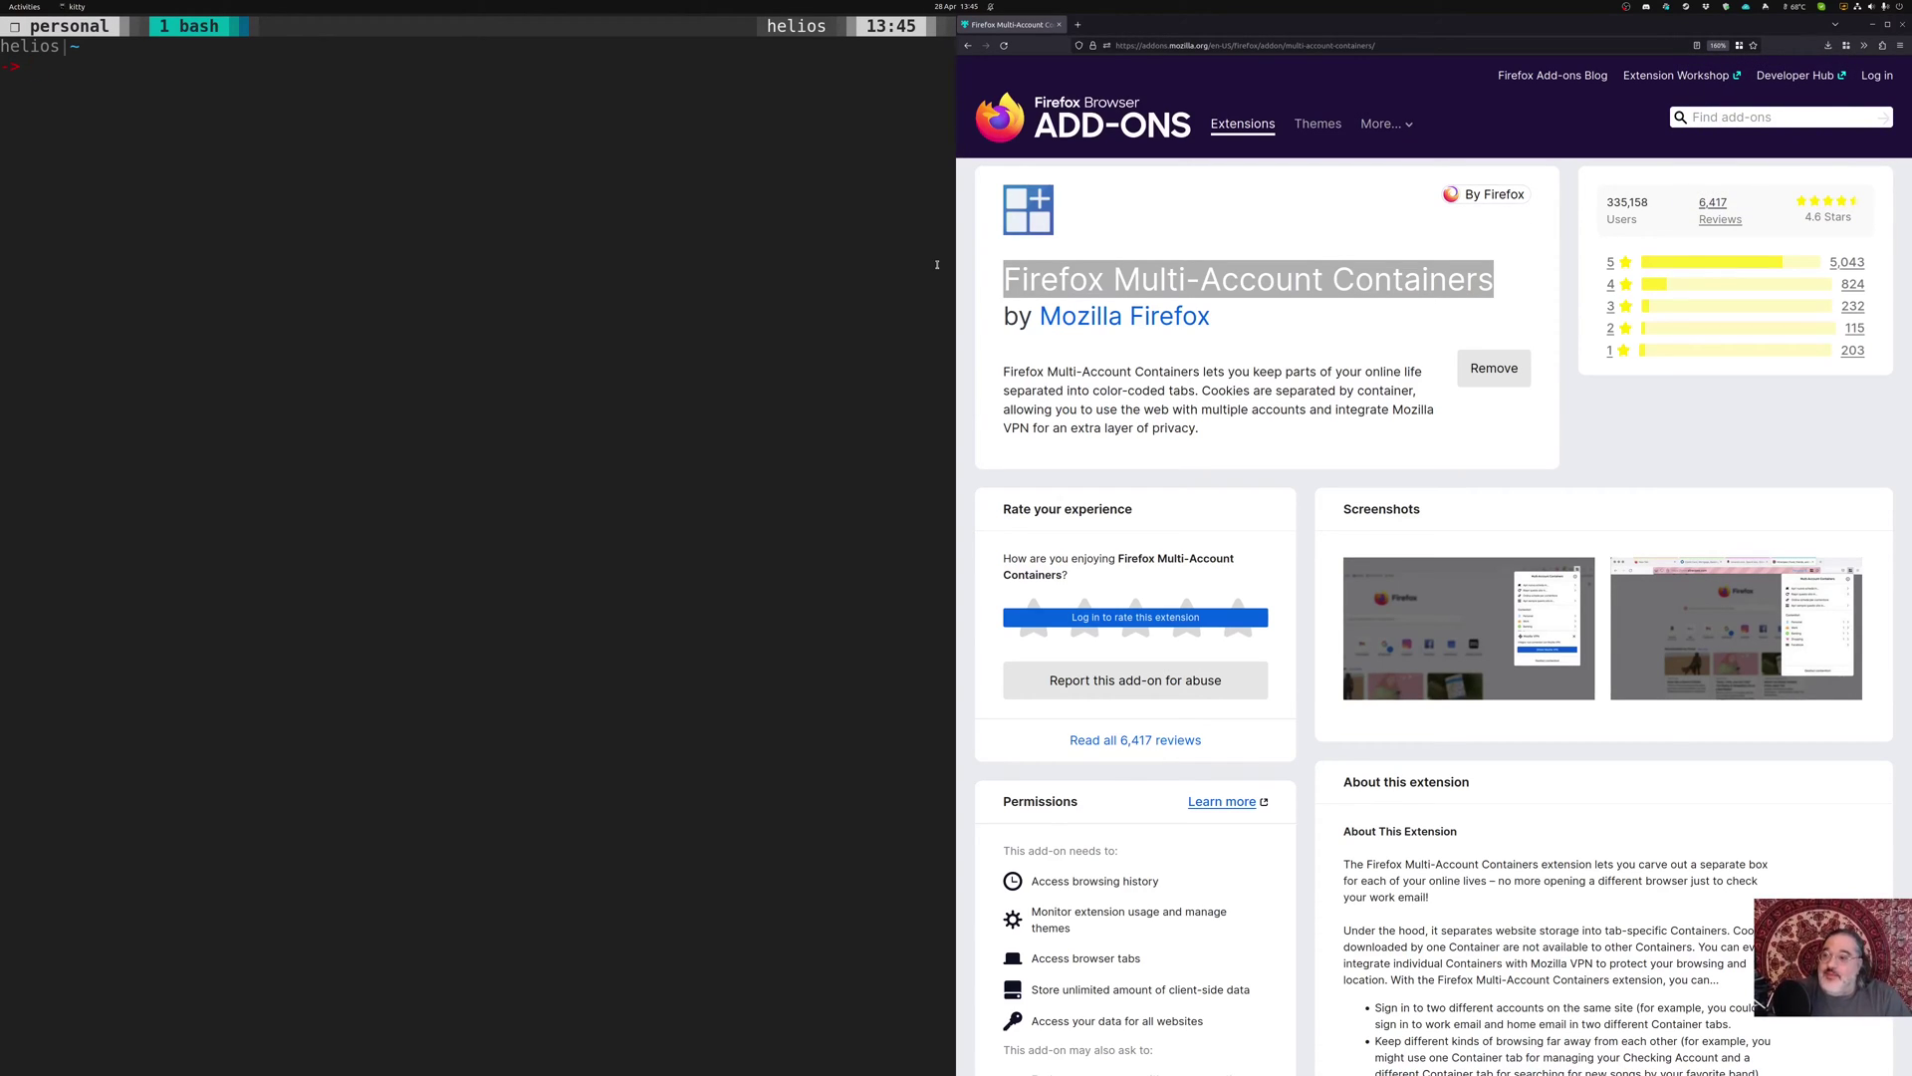
pyautogui.write('tor')
pyautogui.press('Return')
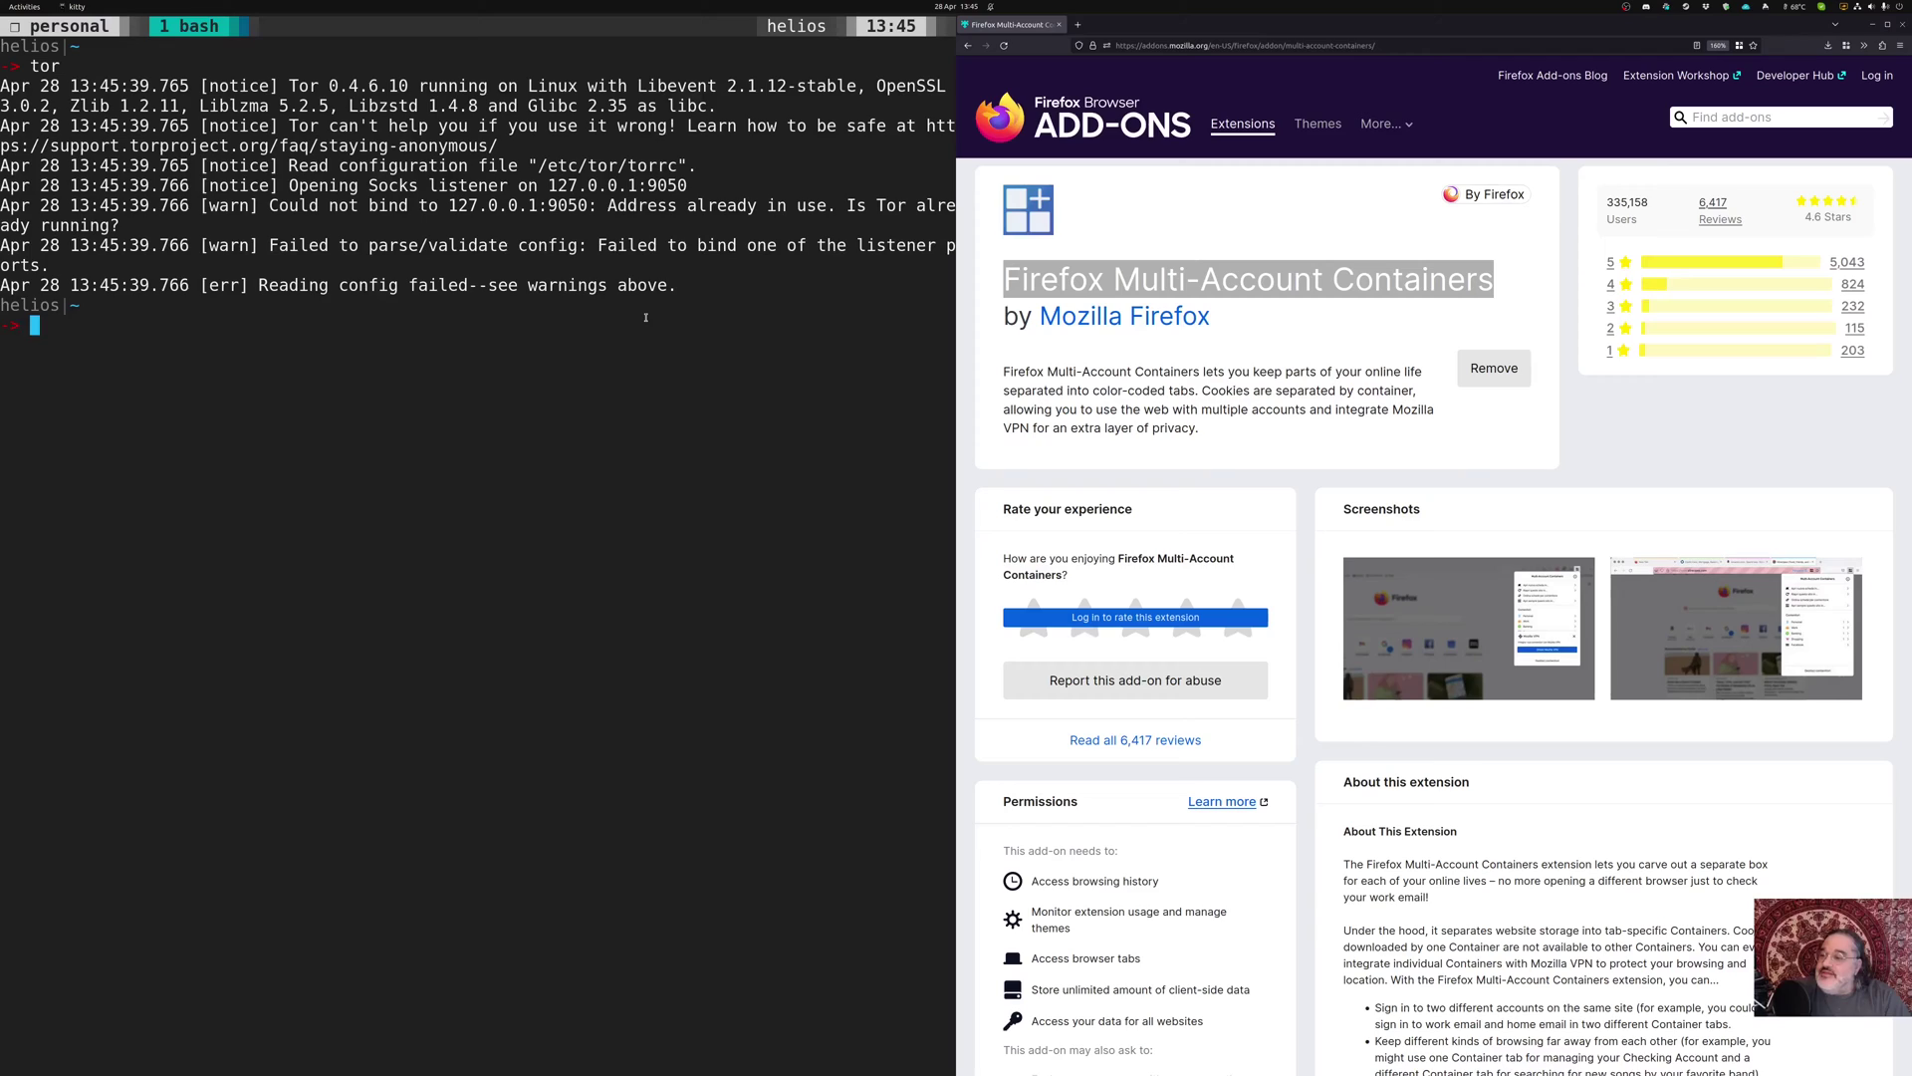
# Run 'apt list --installed | grep tor' to confirm tor and torsocks are installed
pyautogui.write('apt list --installed ')
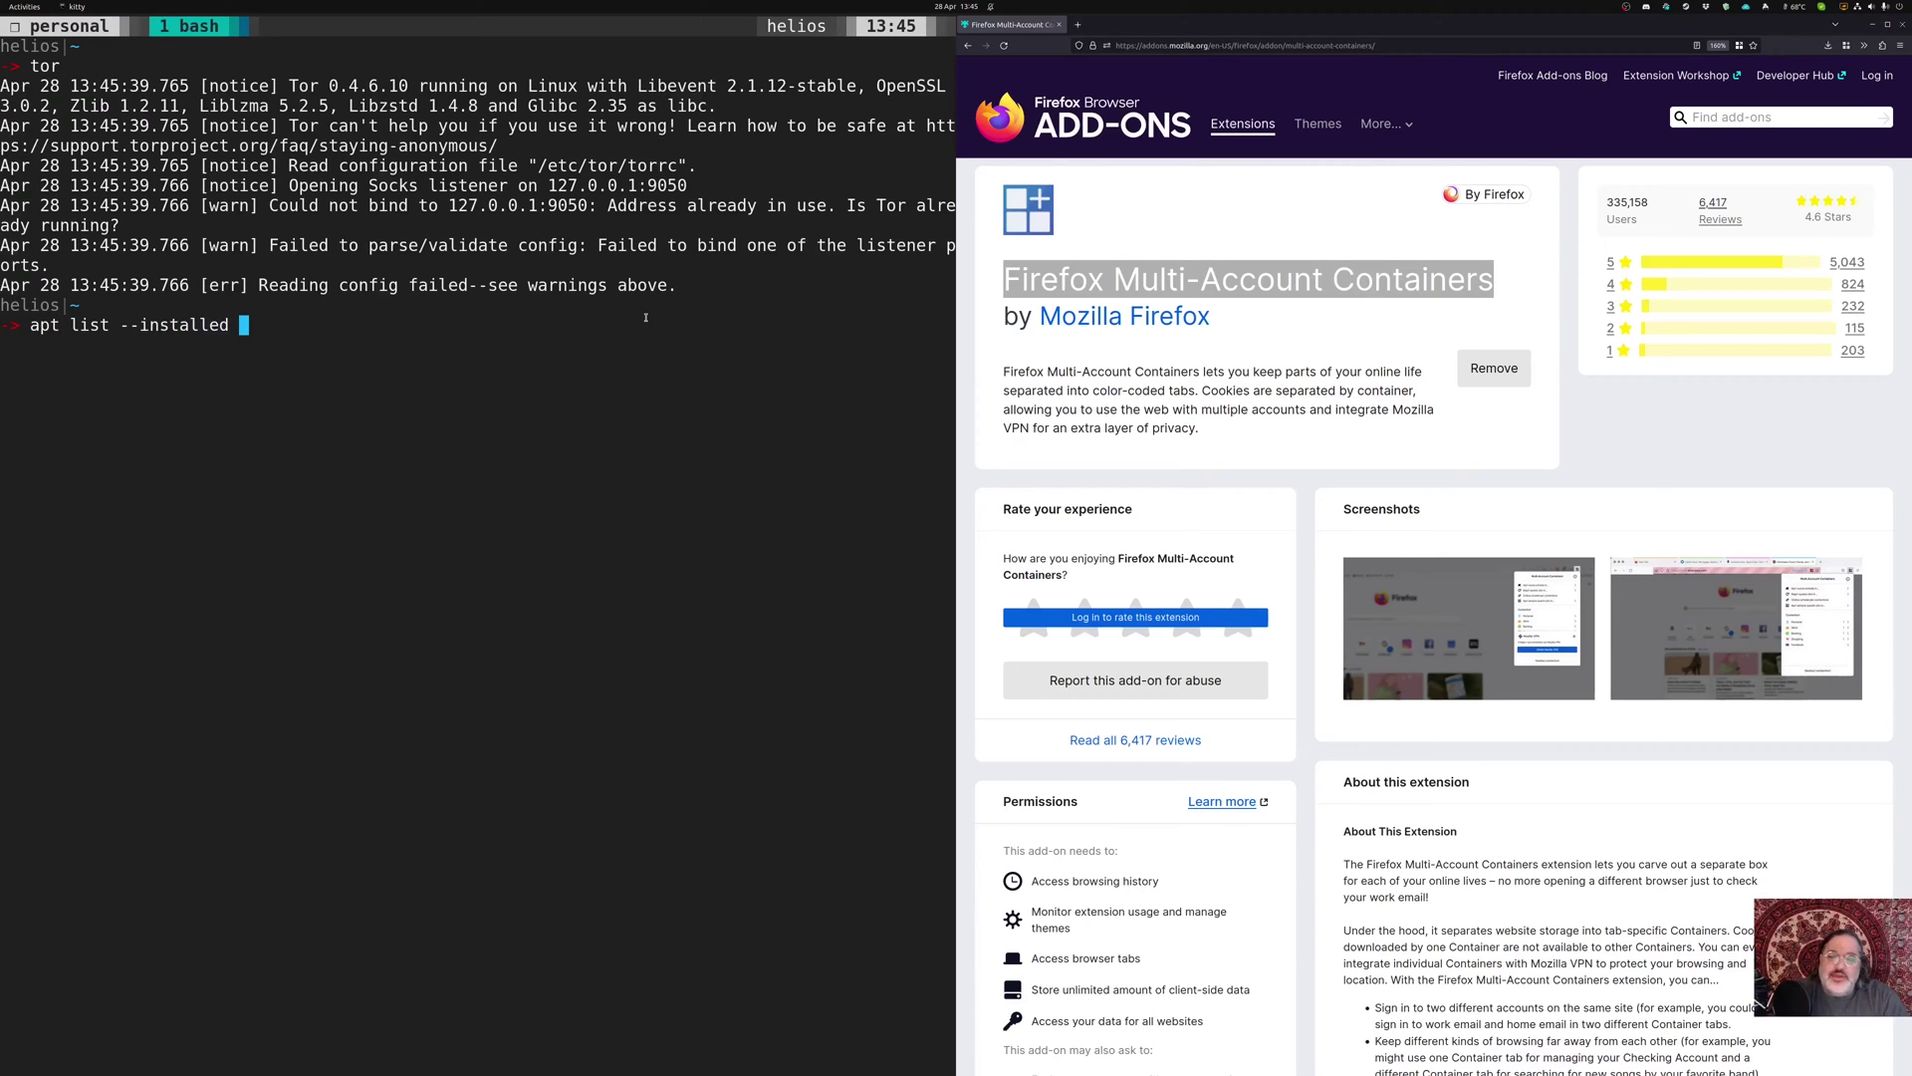
pyautogui.write('| gro')
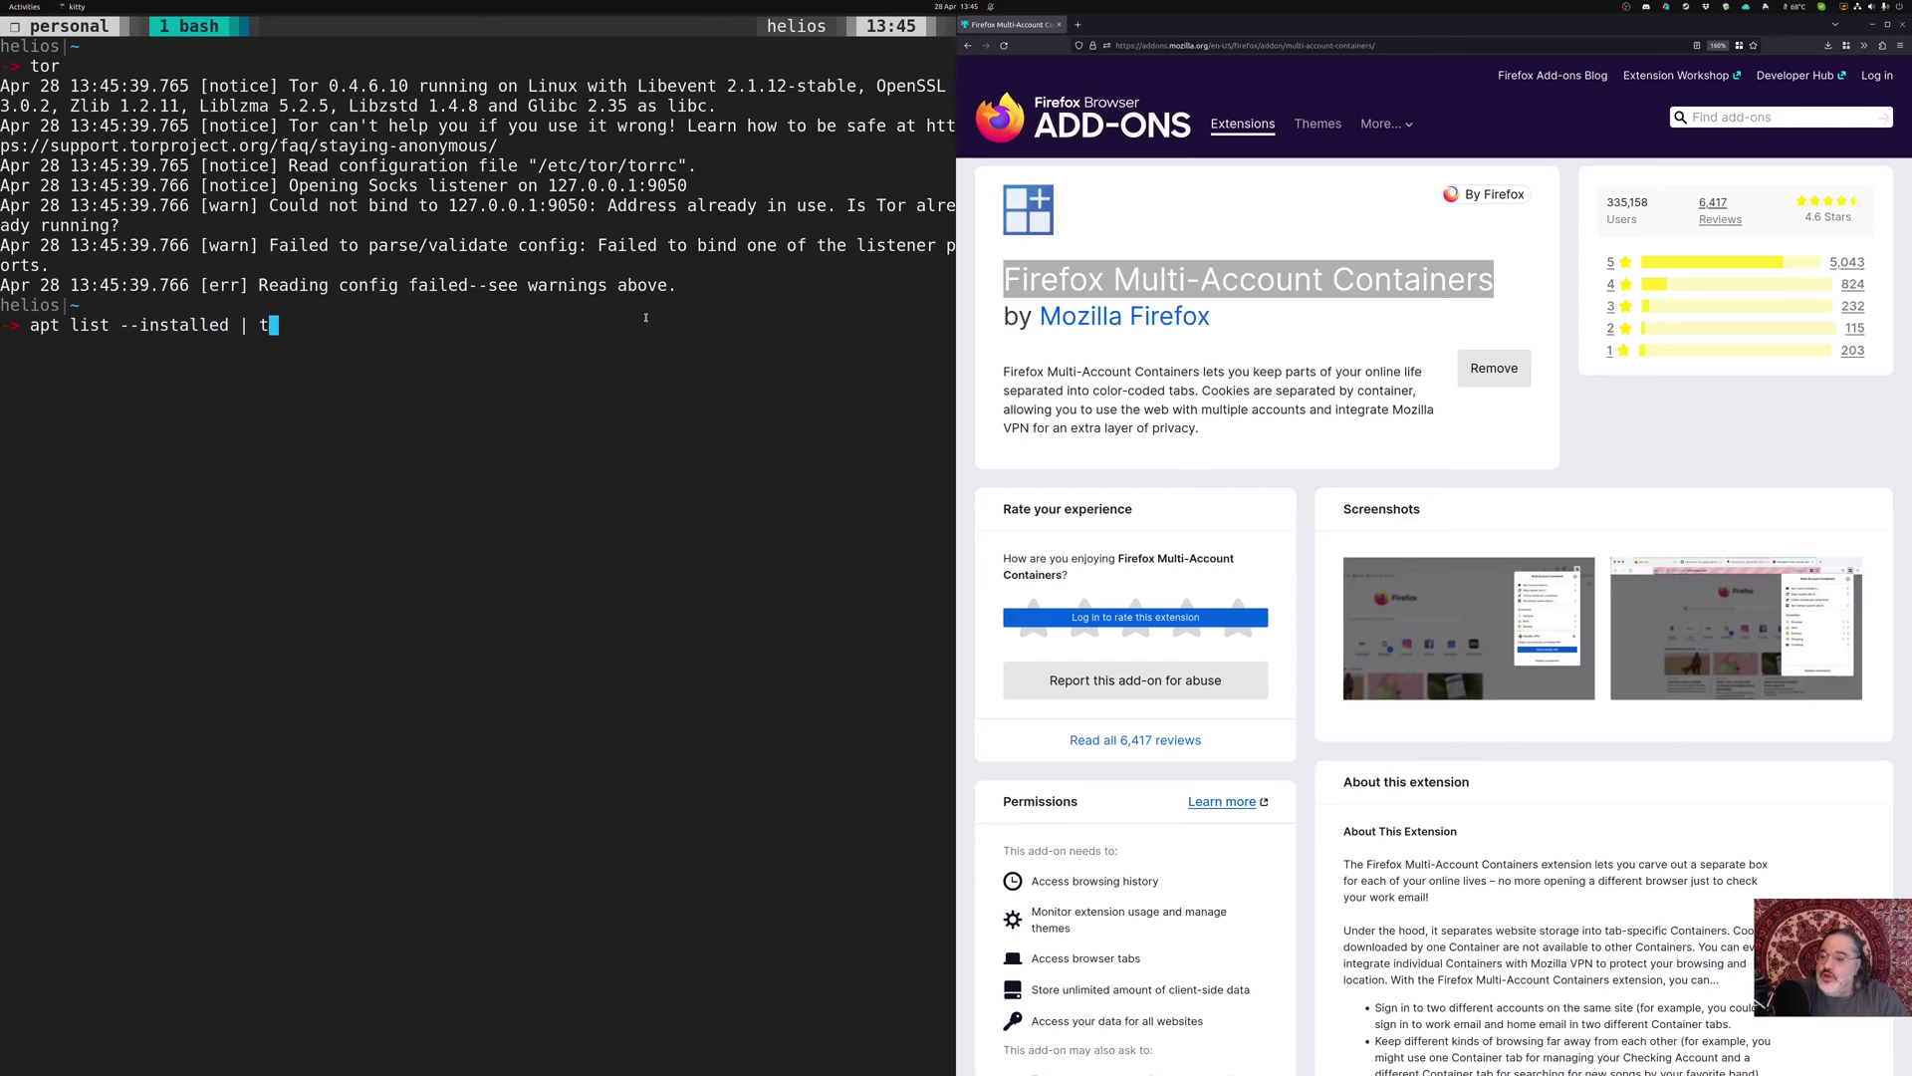
pyautogui.write('p t')
pyautogui.press('BackSpace')
pyautogui.press('BackSpace')
pyautogui.press('BackSpace')
pyautogui.press('BackSpace')
pyautogui.write('ep tor')
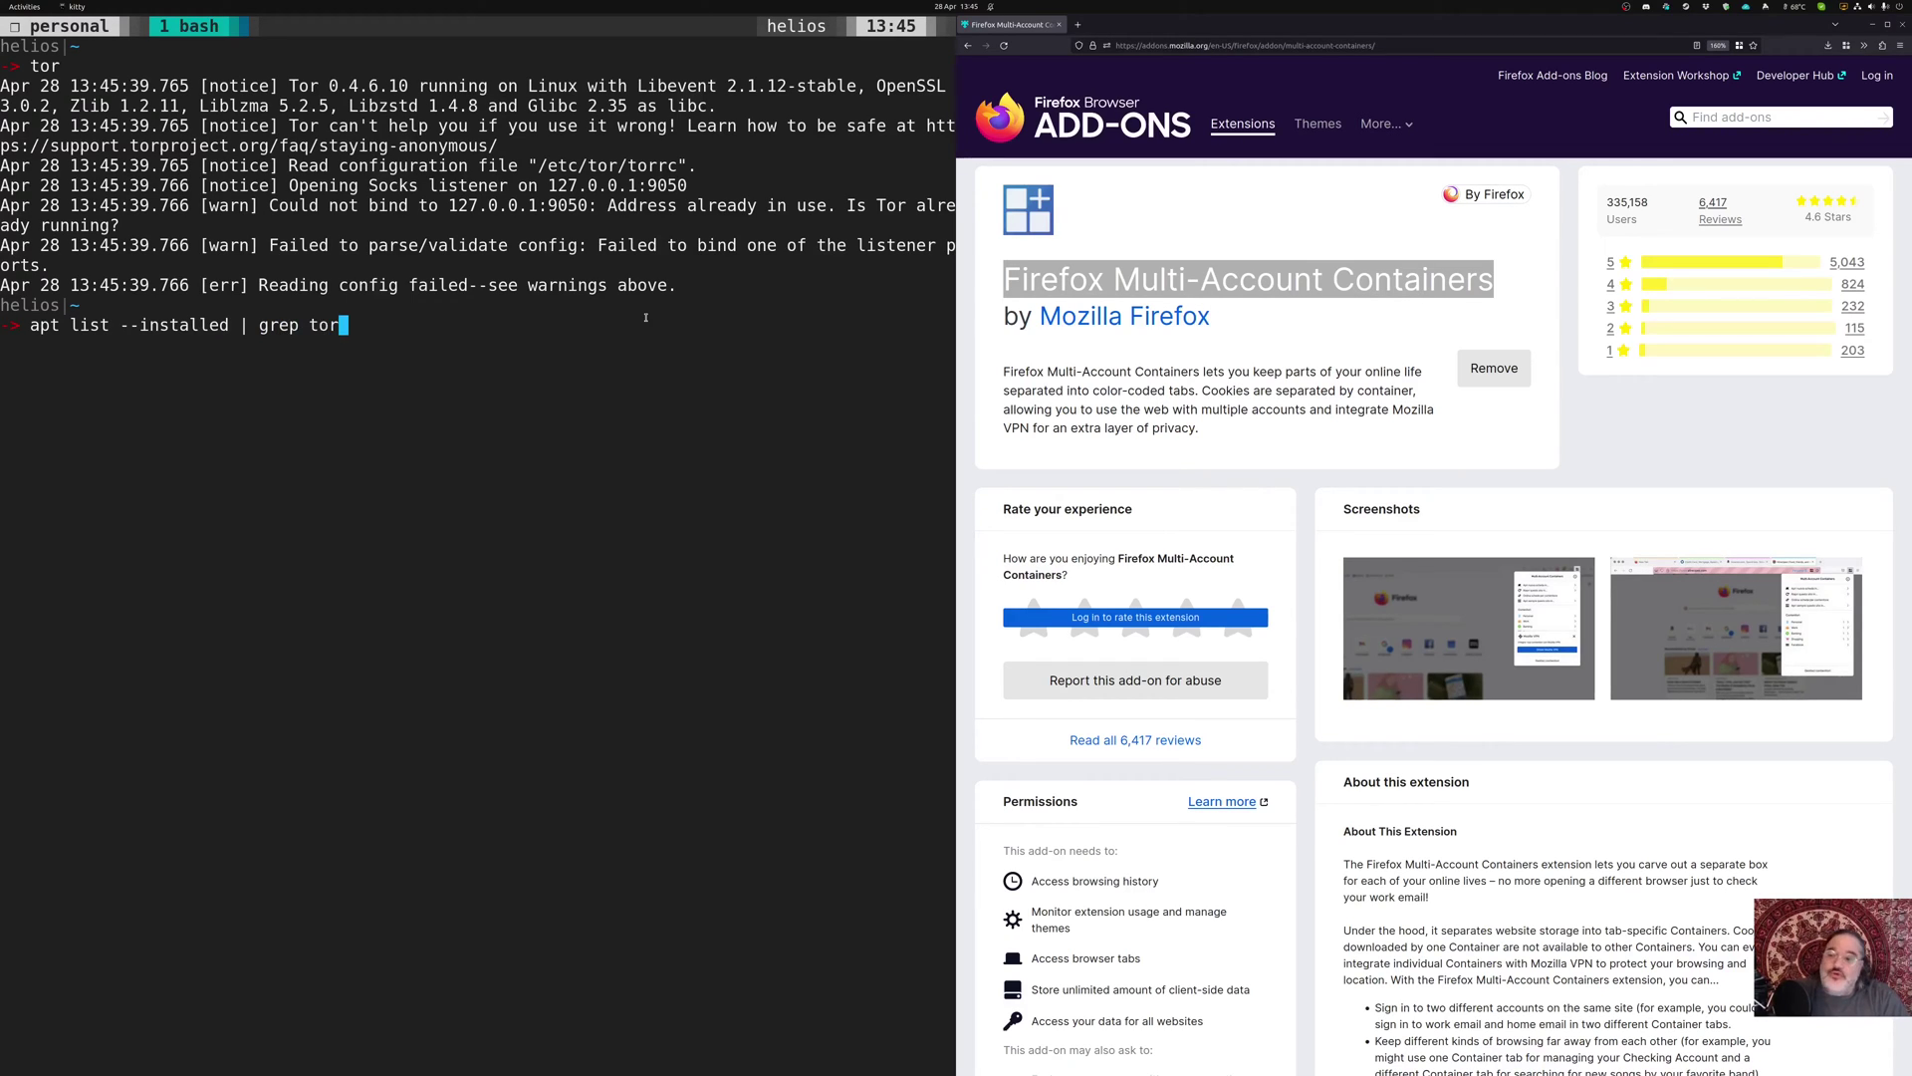
pyautogui.press('Return')
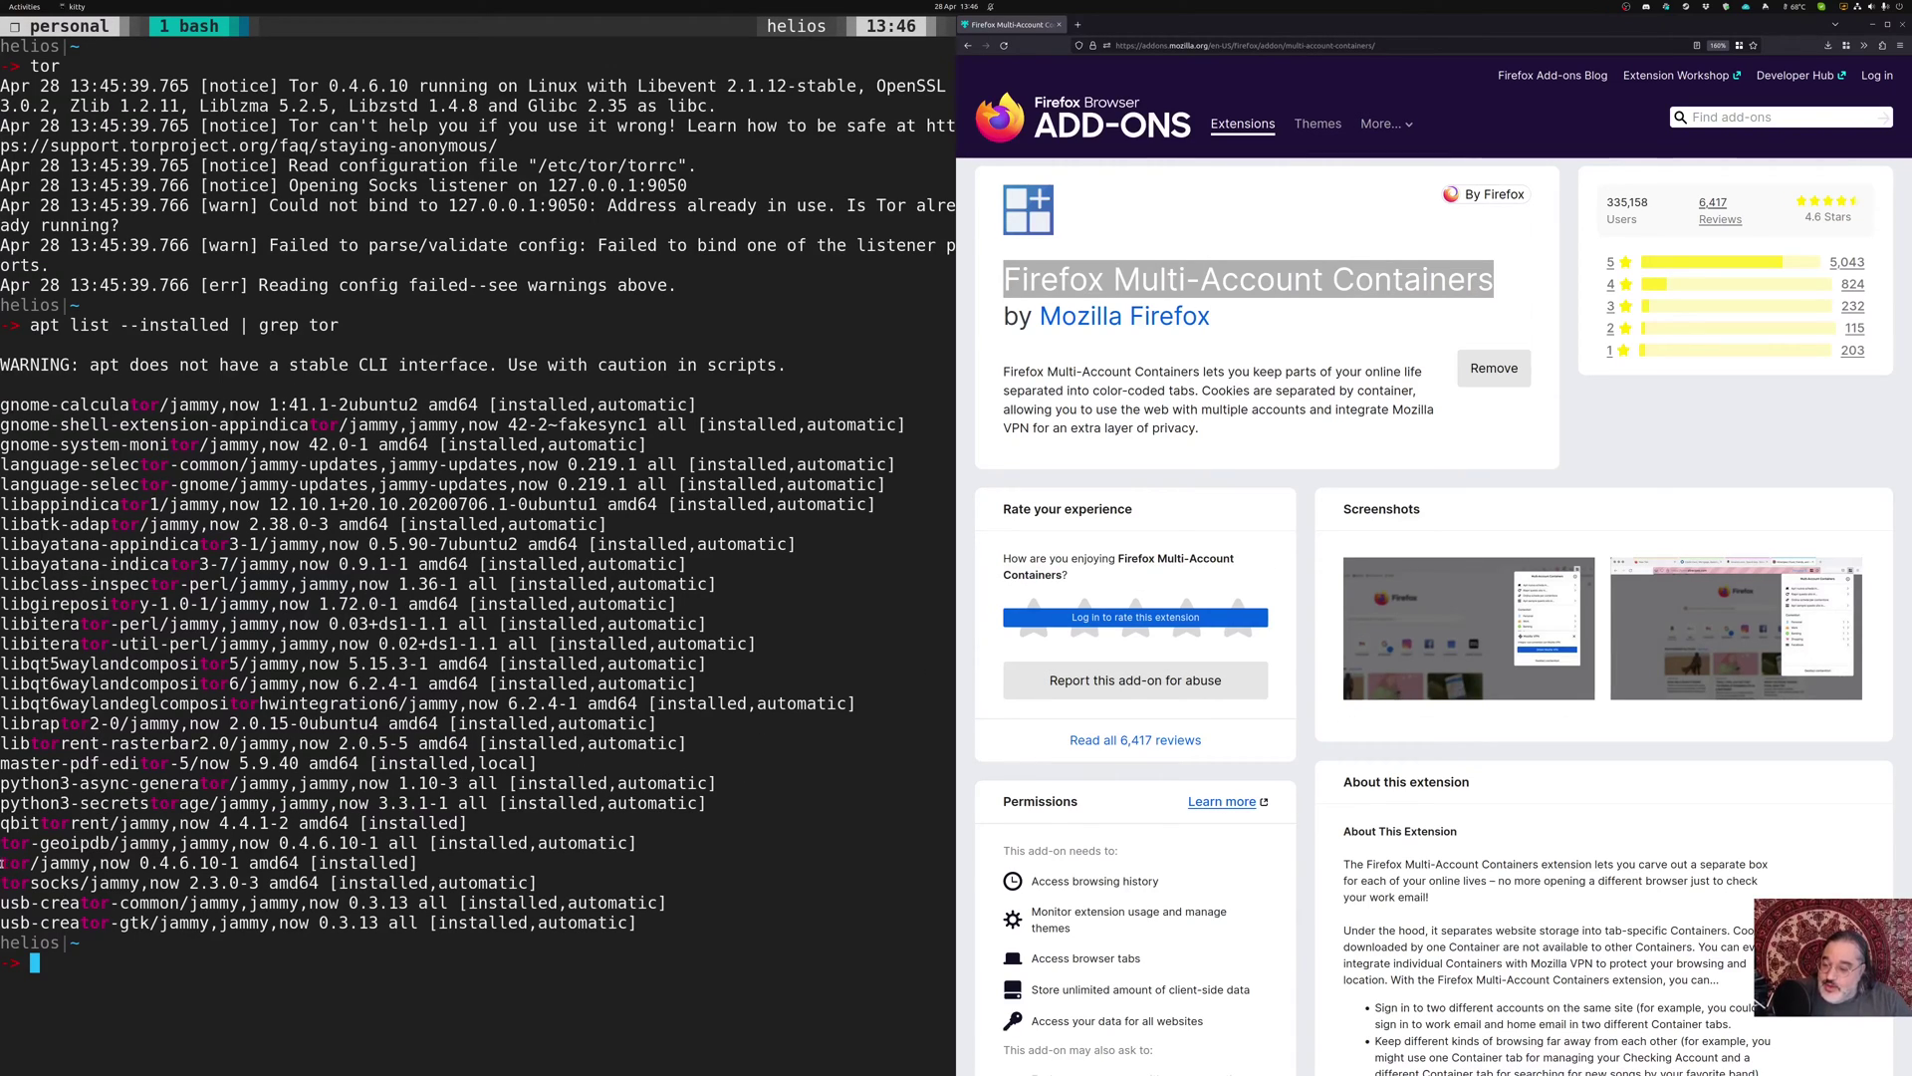
pyautogui.moveTo(3, 863); pyautogui.dragTo(421, 861)
pyautogui.click(436, 857)
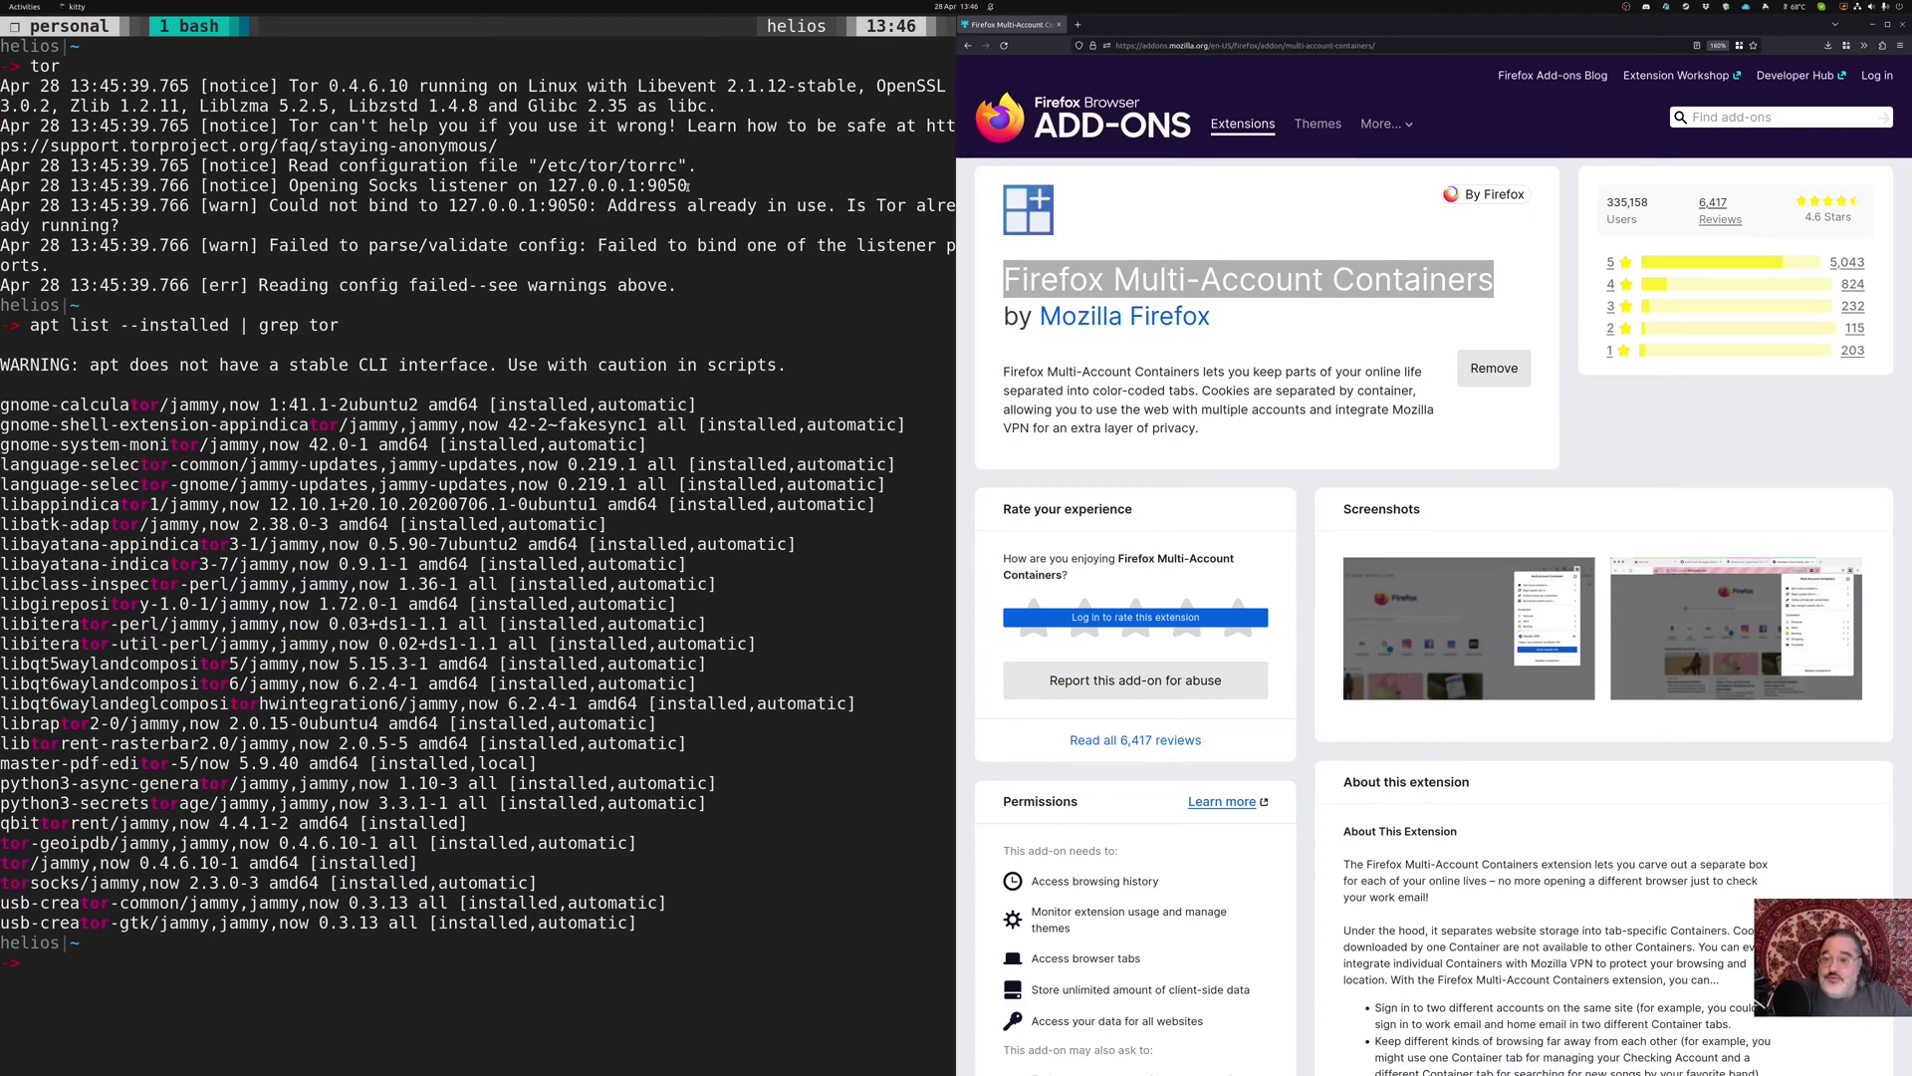
# Point out the SOCKS listener address 127.0.0.1 and port 9050 in Tor's output
pyautogui.moveTo(687, 186); pyautogui.dragTo(289, 186)
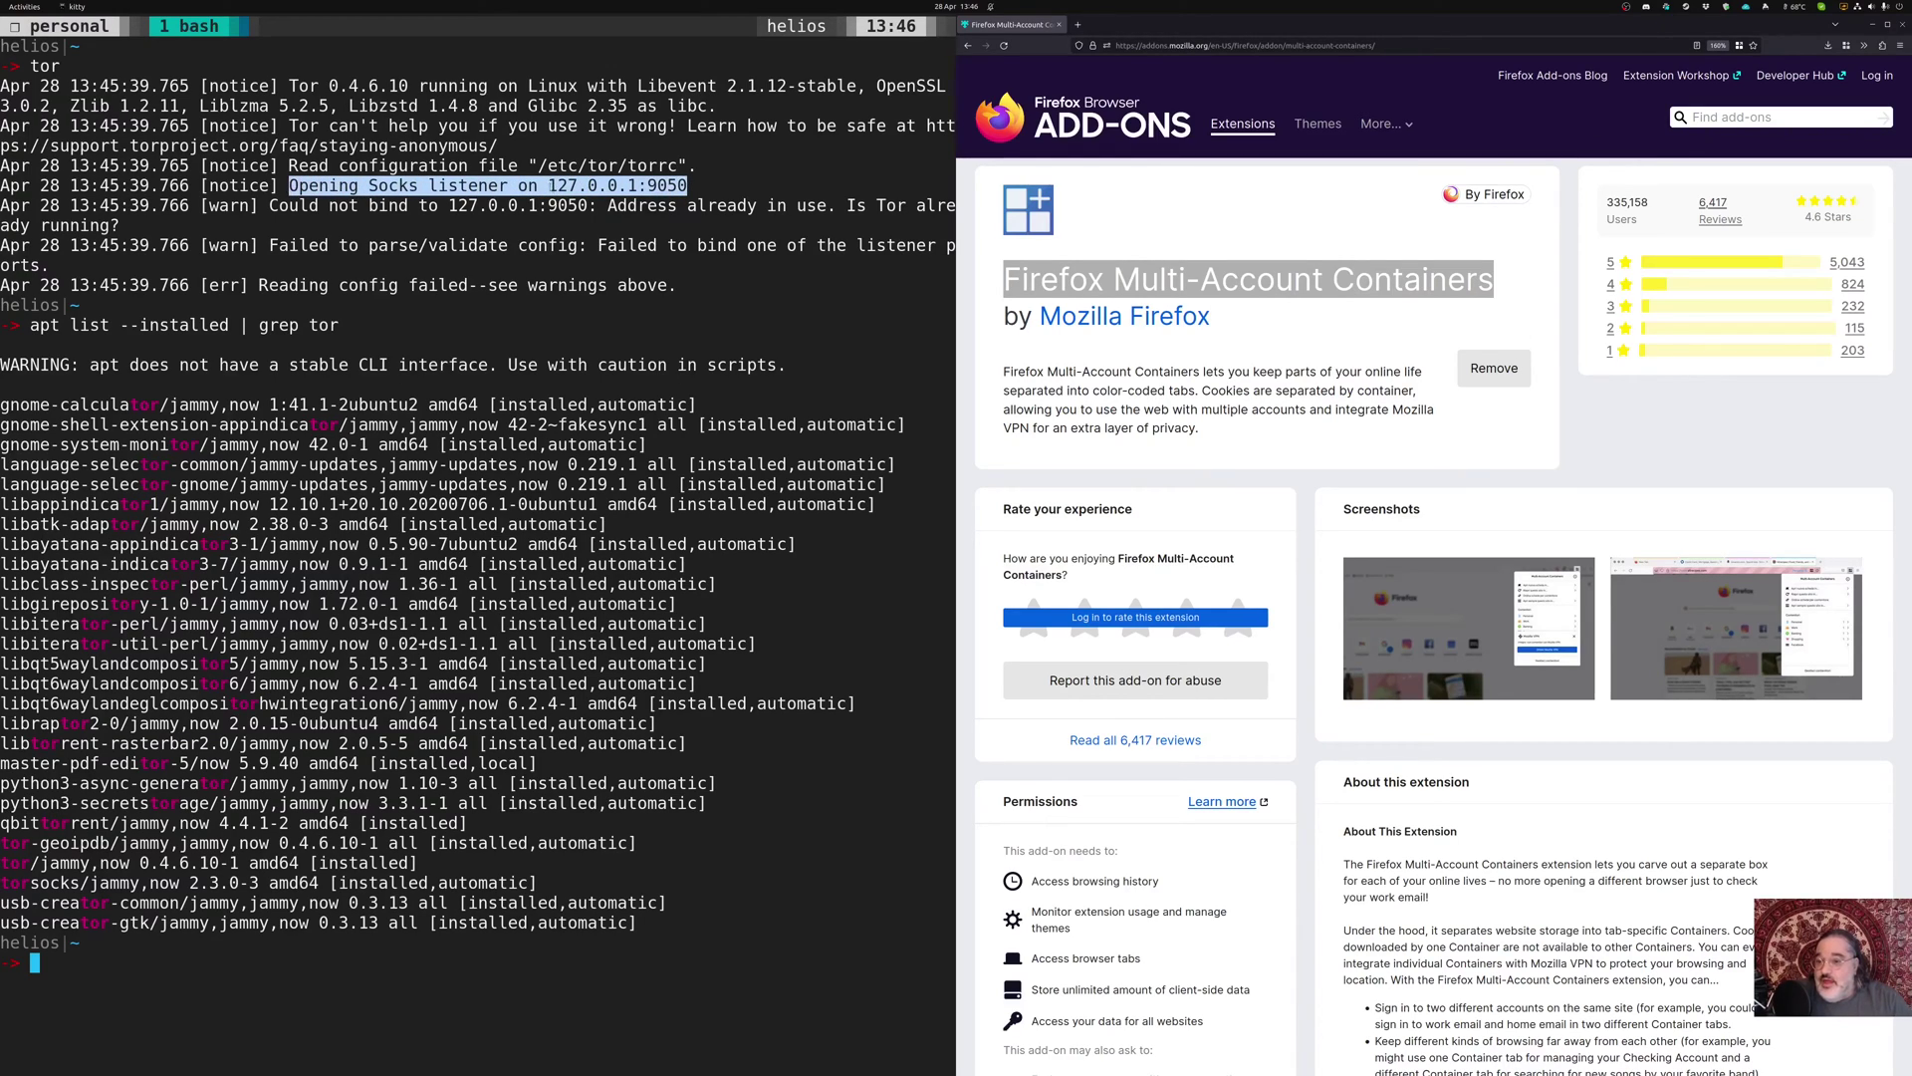
pyautogui.doubleClick(593, 185)
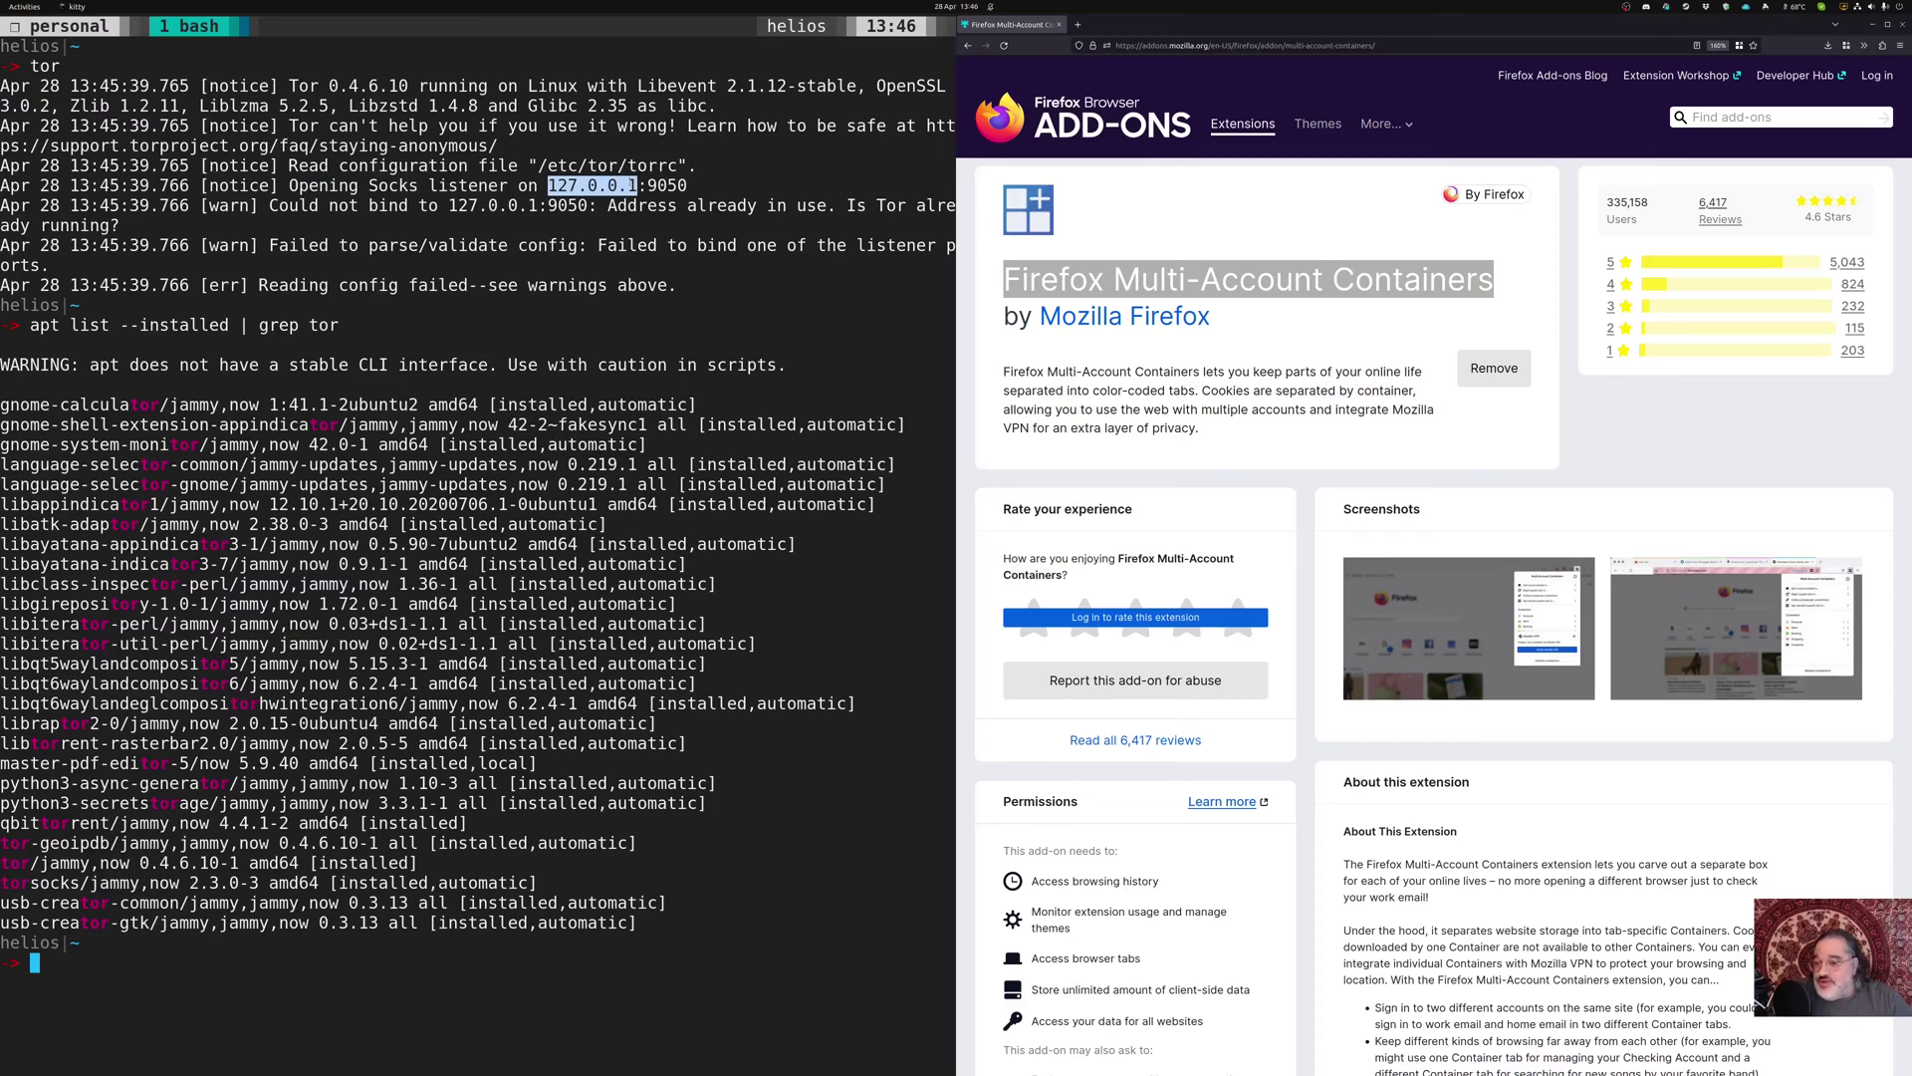
pyautogui.doubleClick(666, 185)
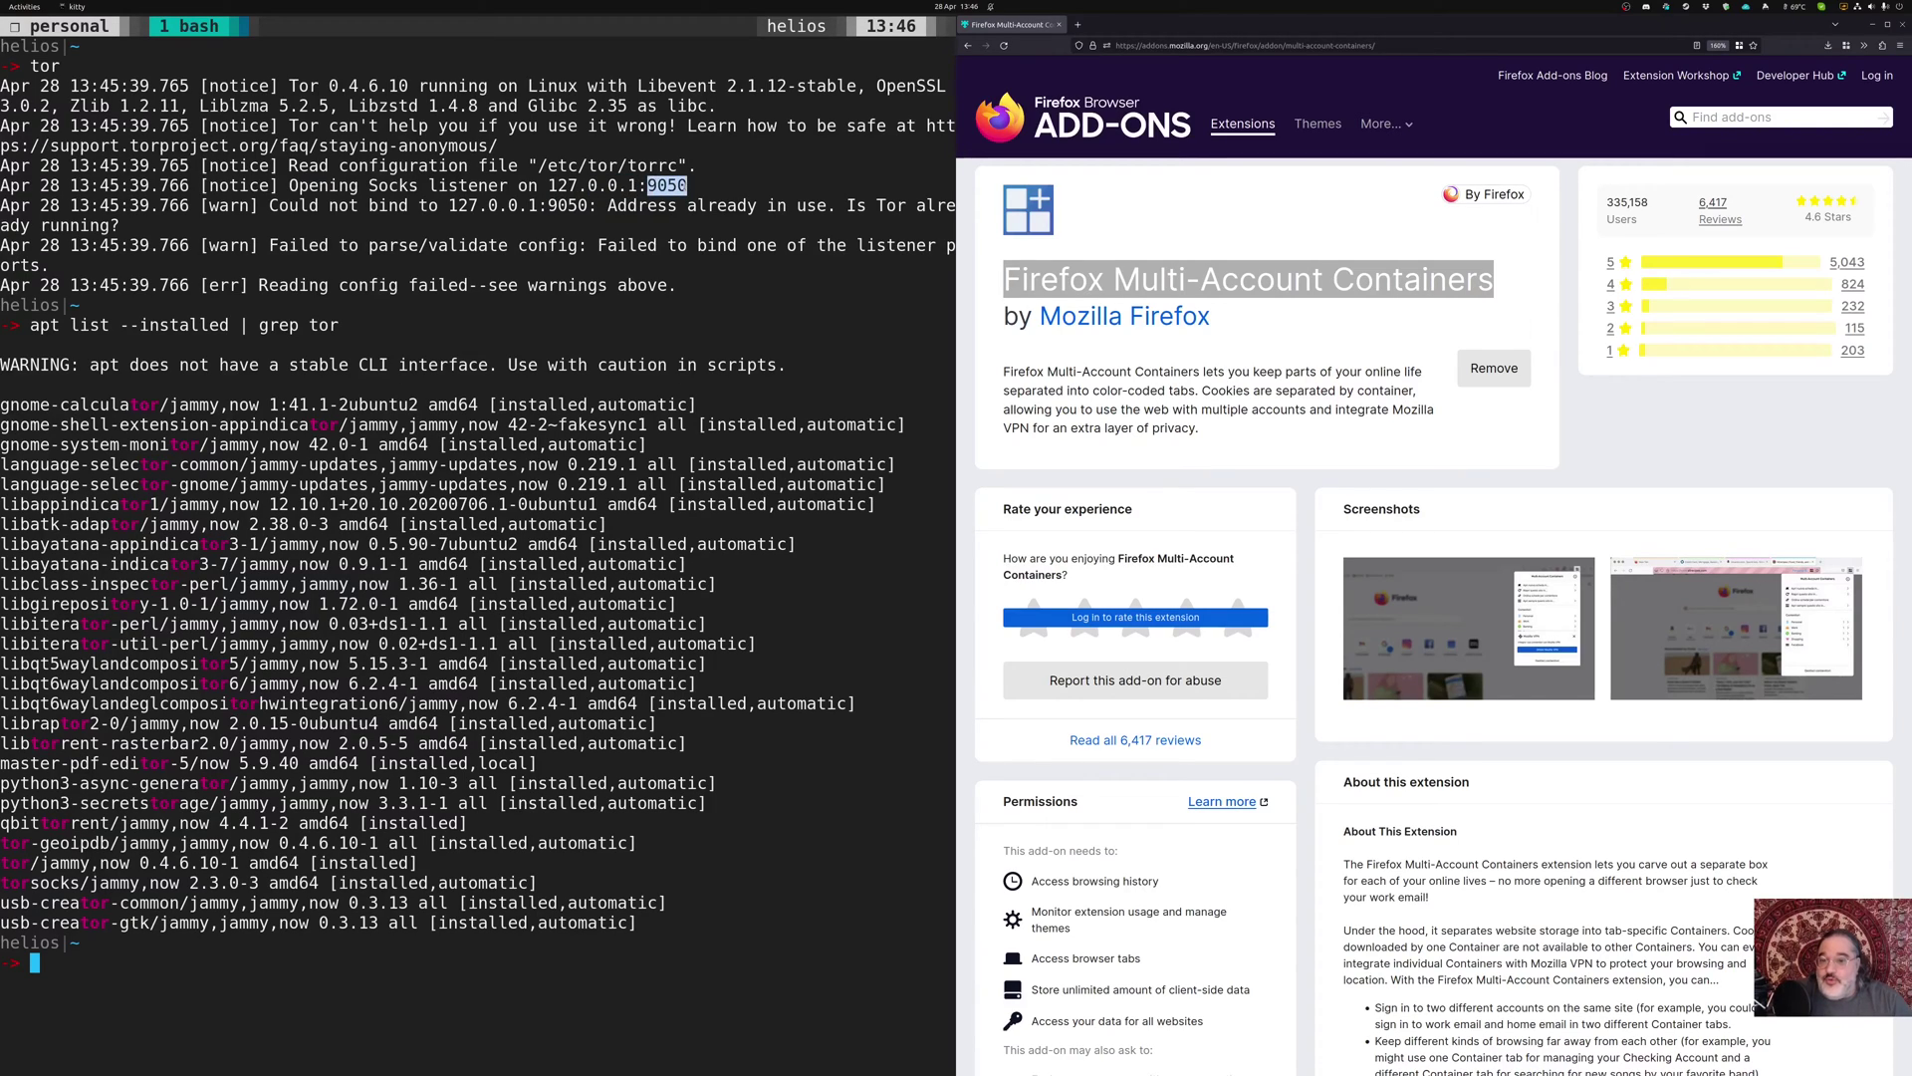
pyautogui.click(689, 185)
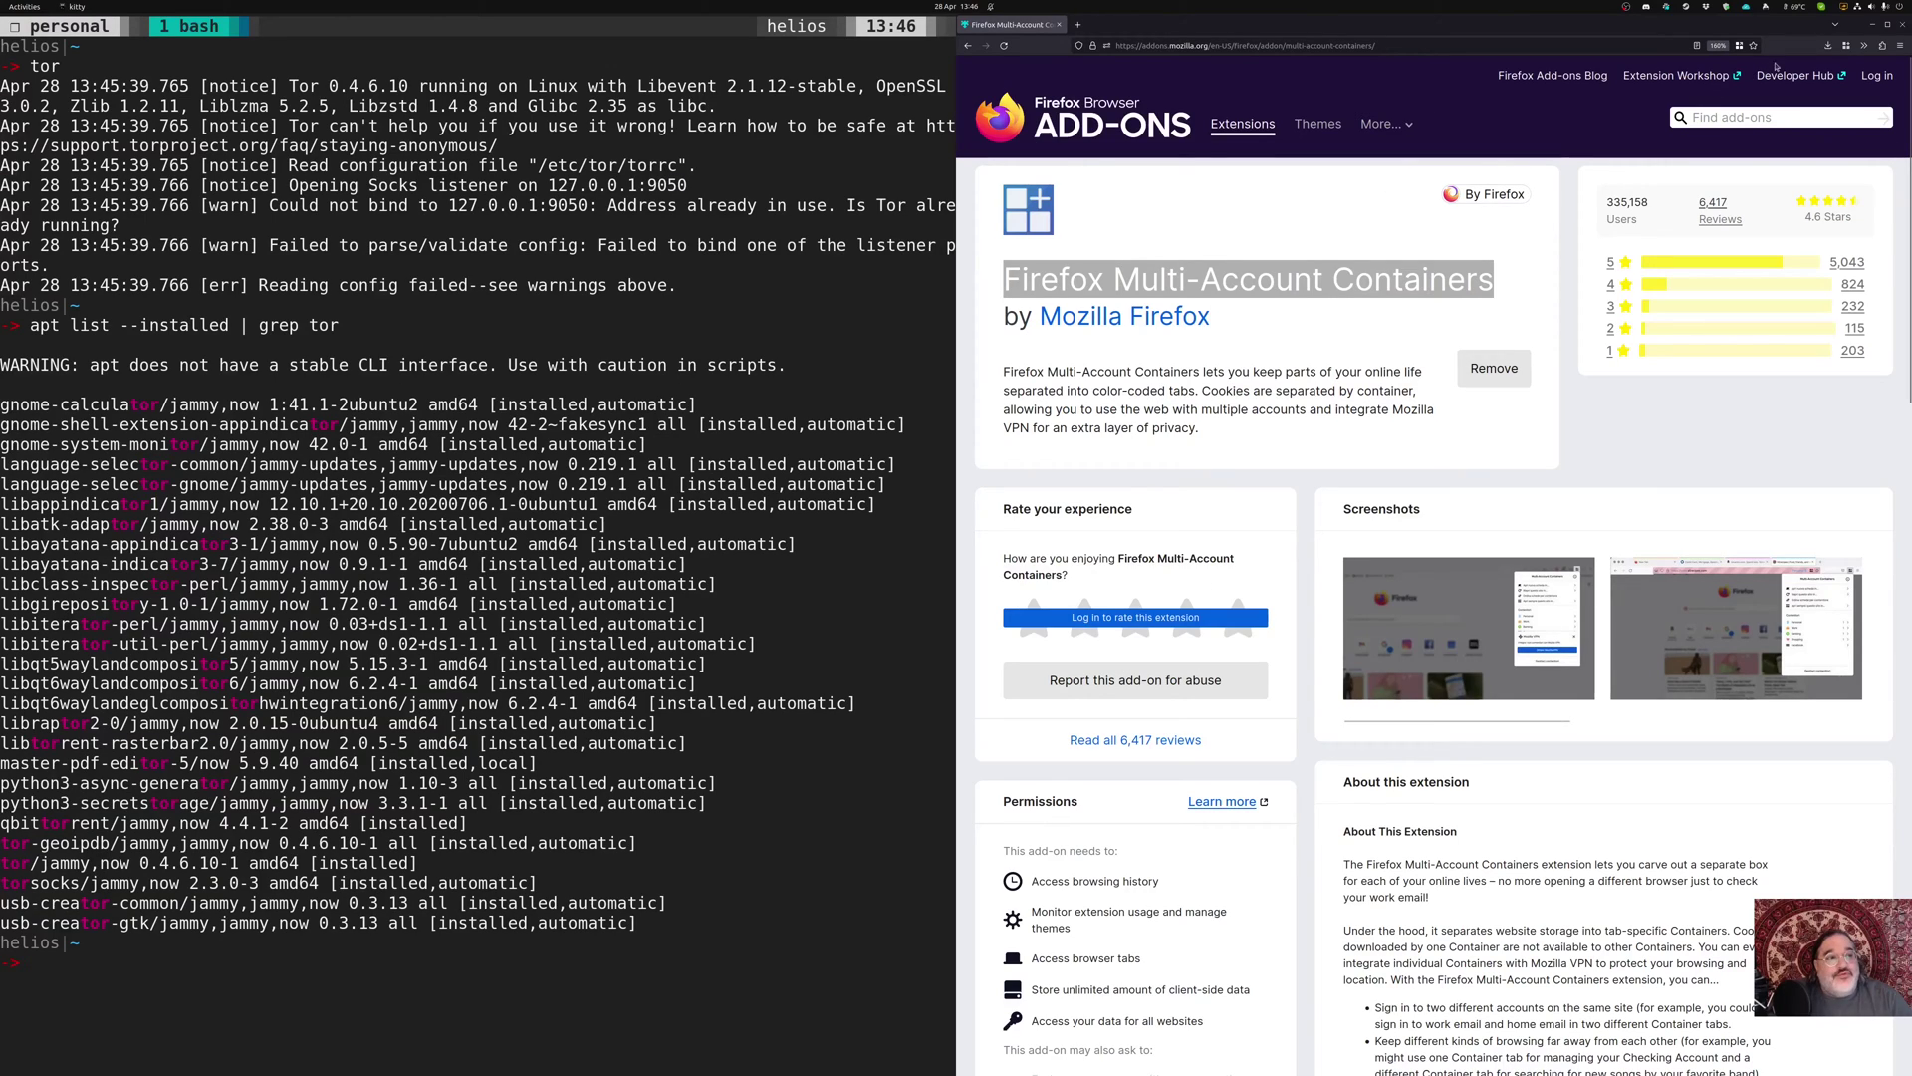
pyautogui.click(1848, 45)
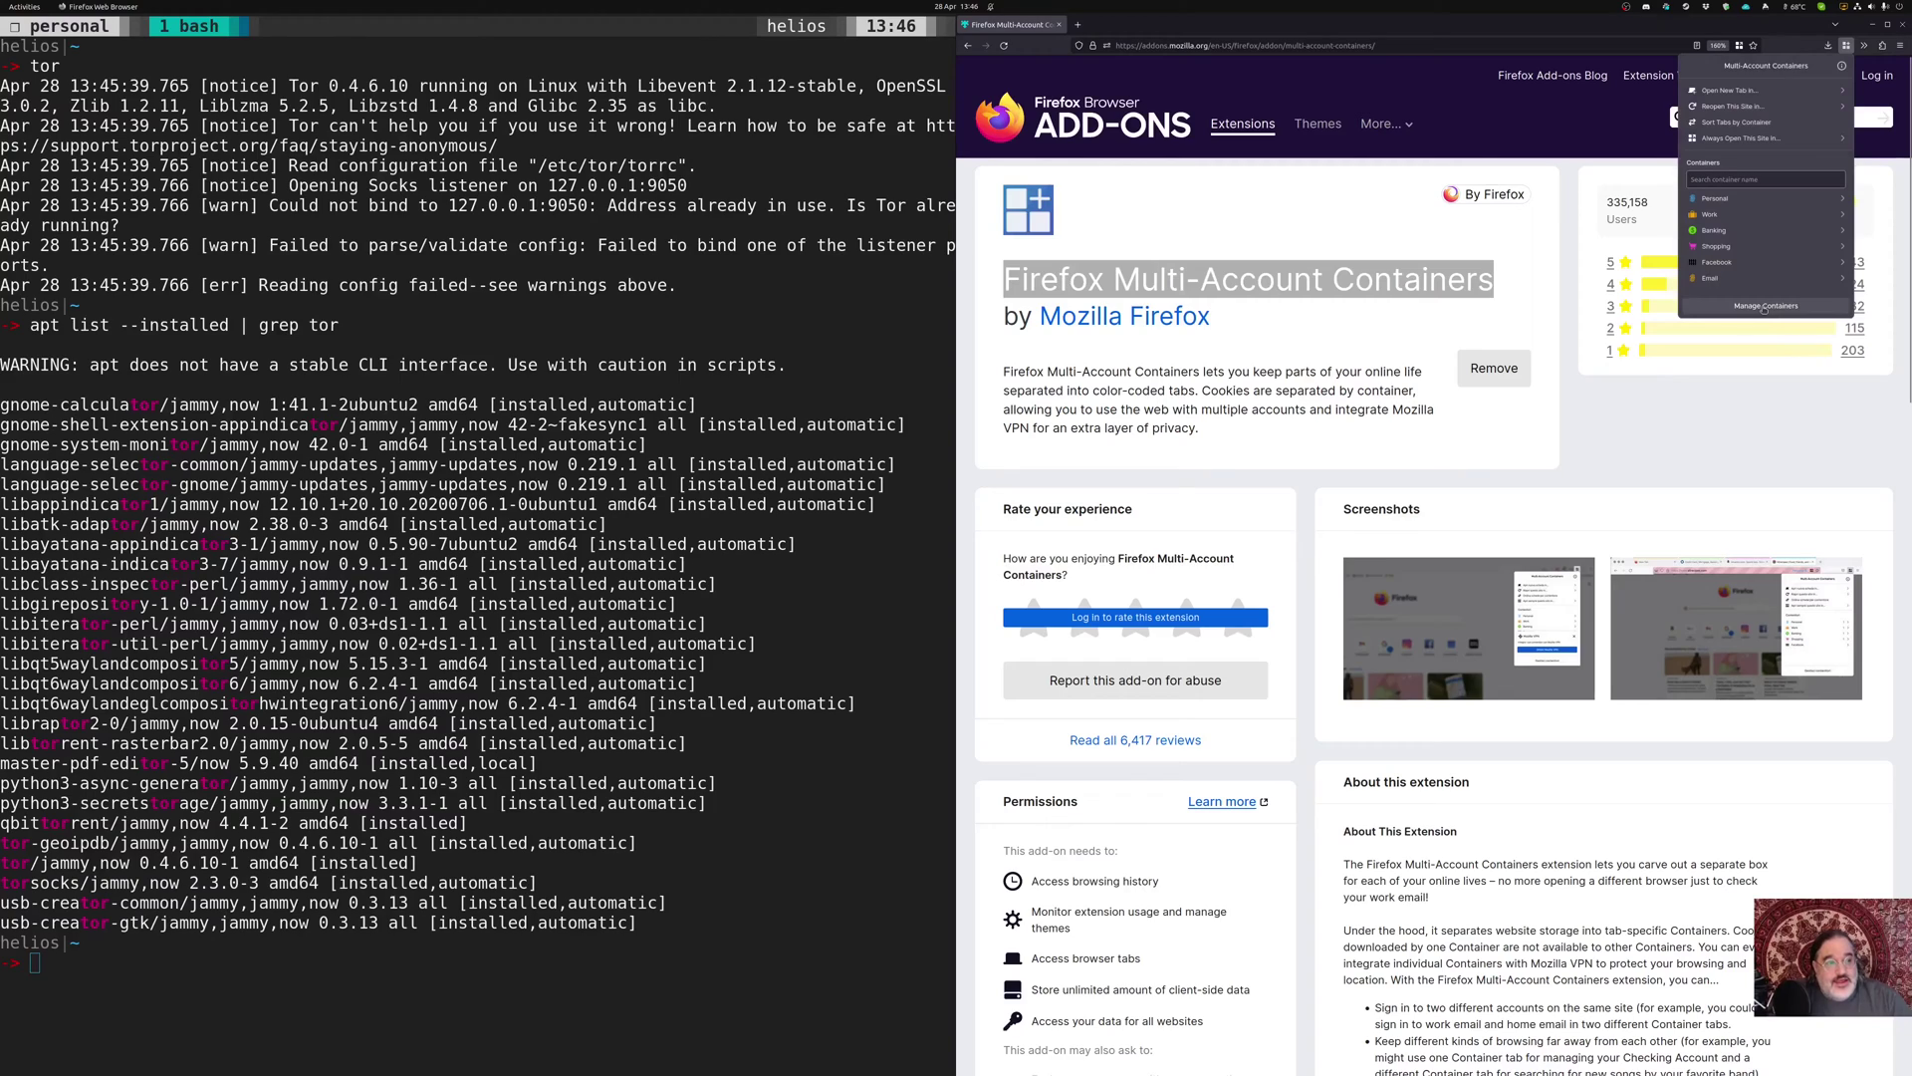
# Create a new red container named Tor with an icon
pyautogui.click(1765, 306)
pyautogui.click(1715, 93)
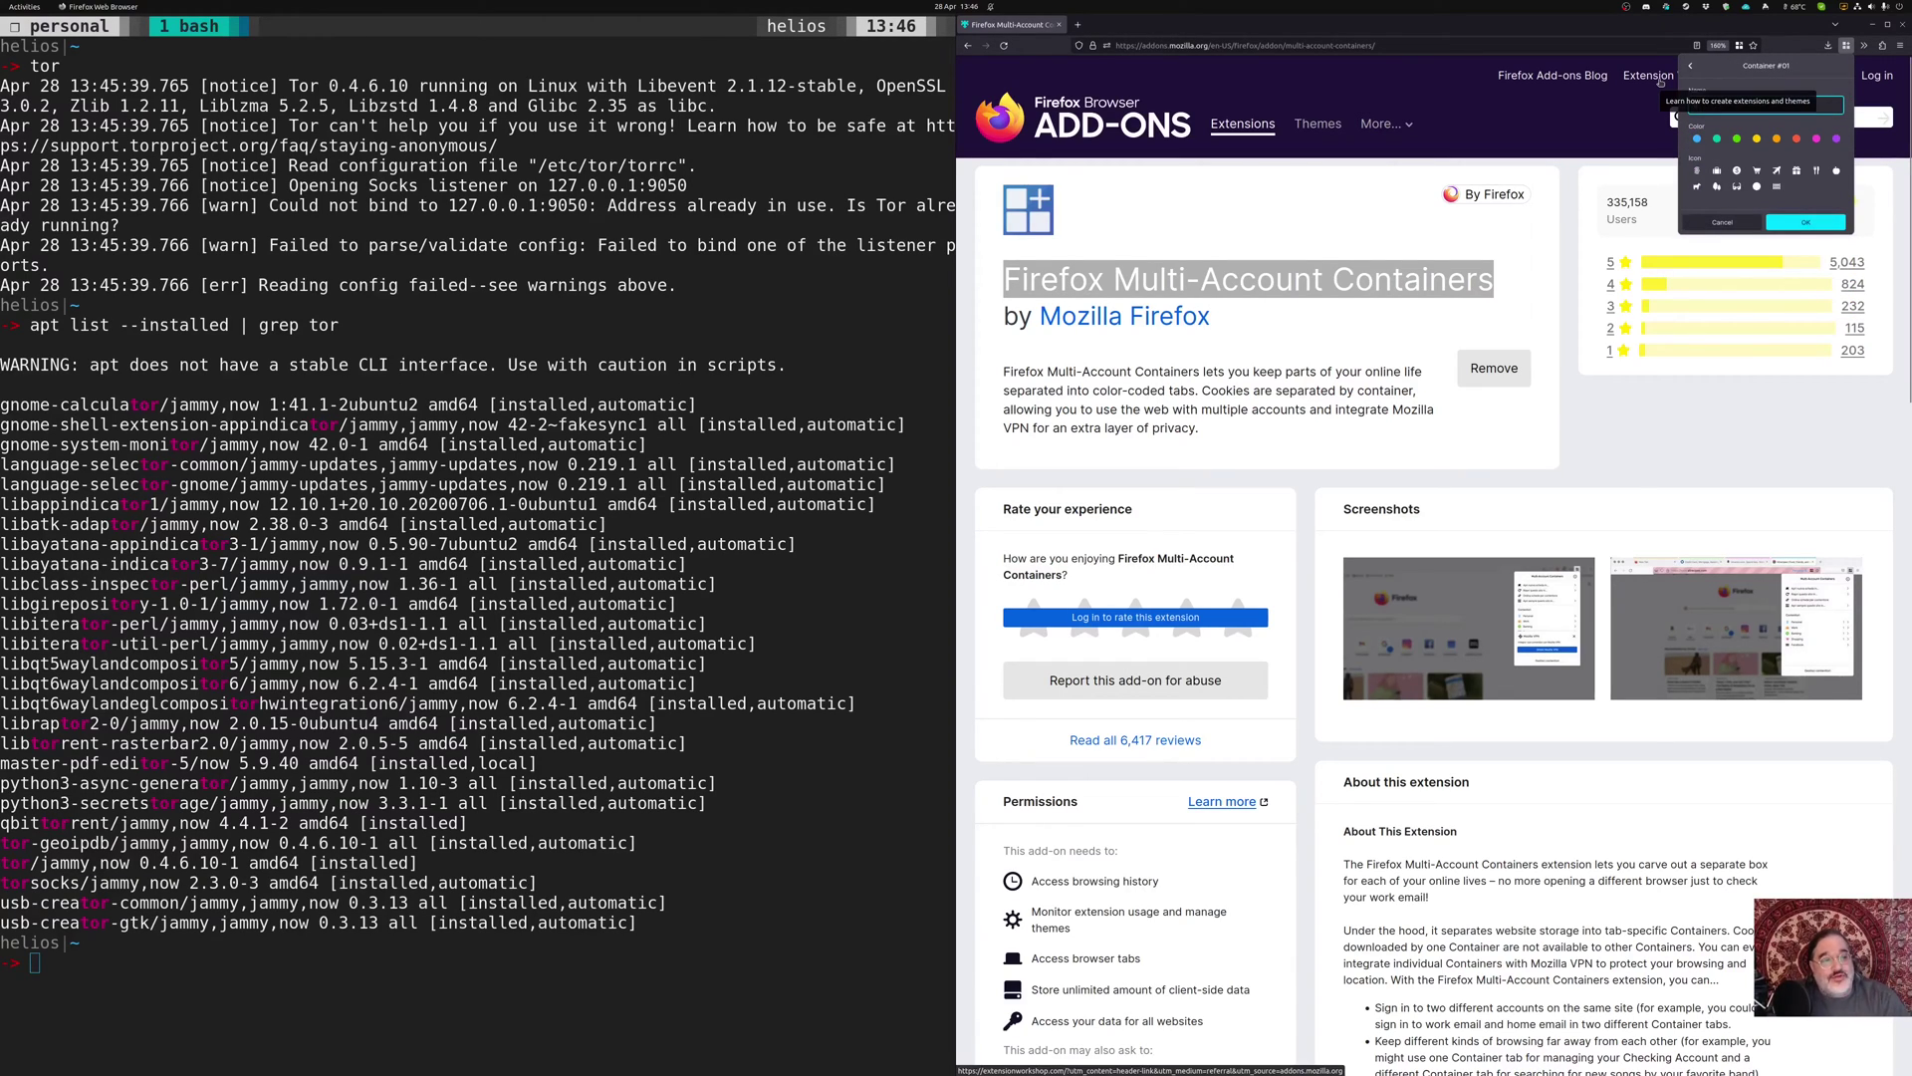
pyautogui.write('Tor')
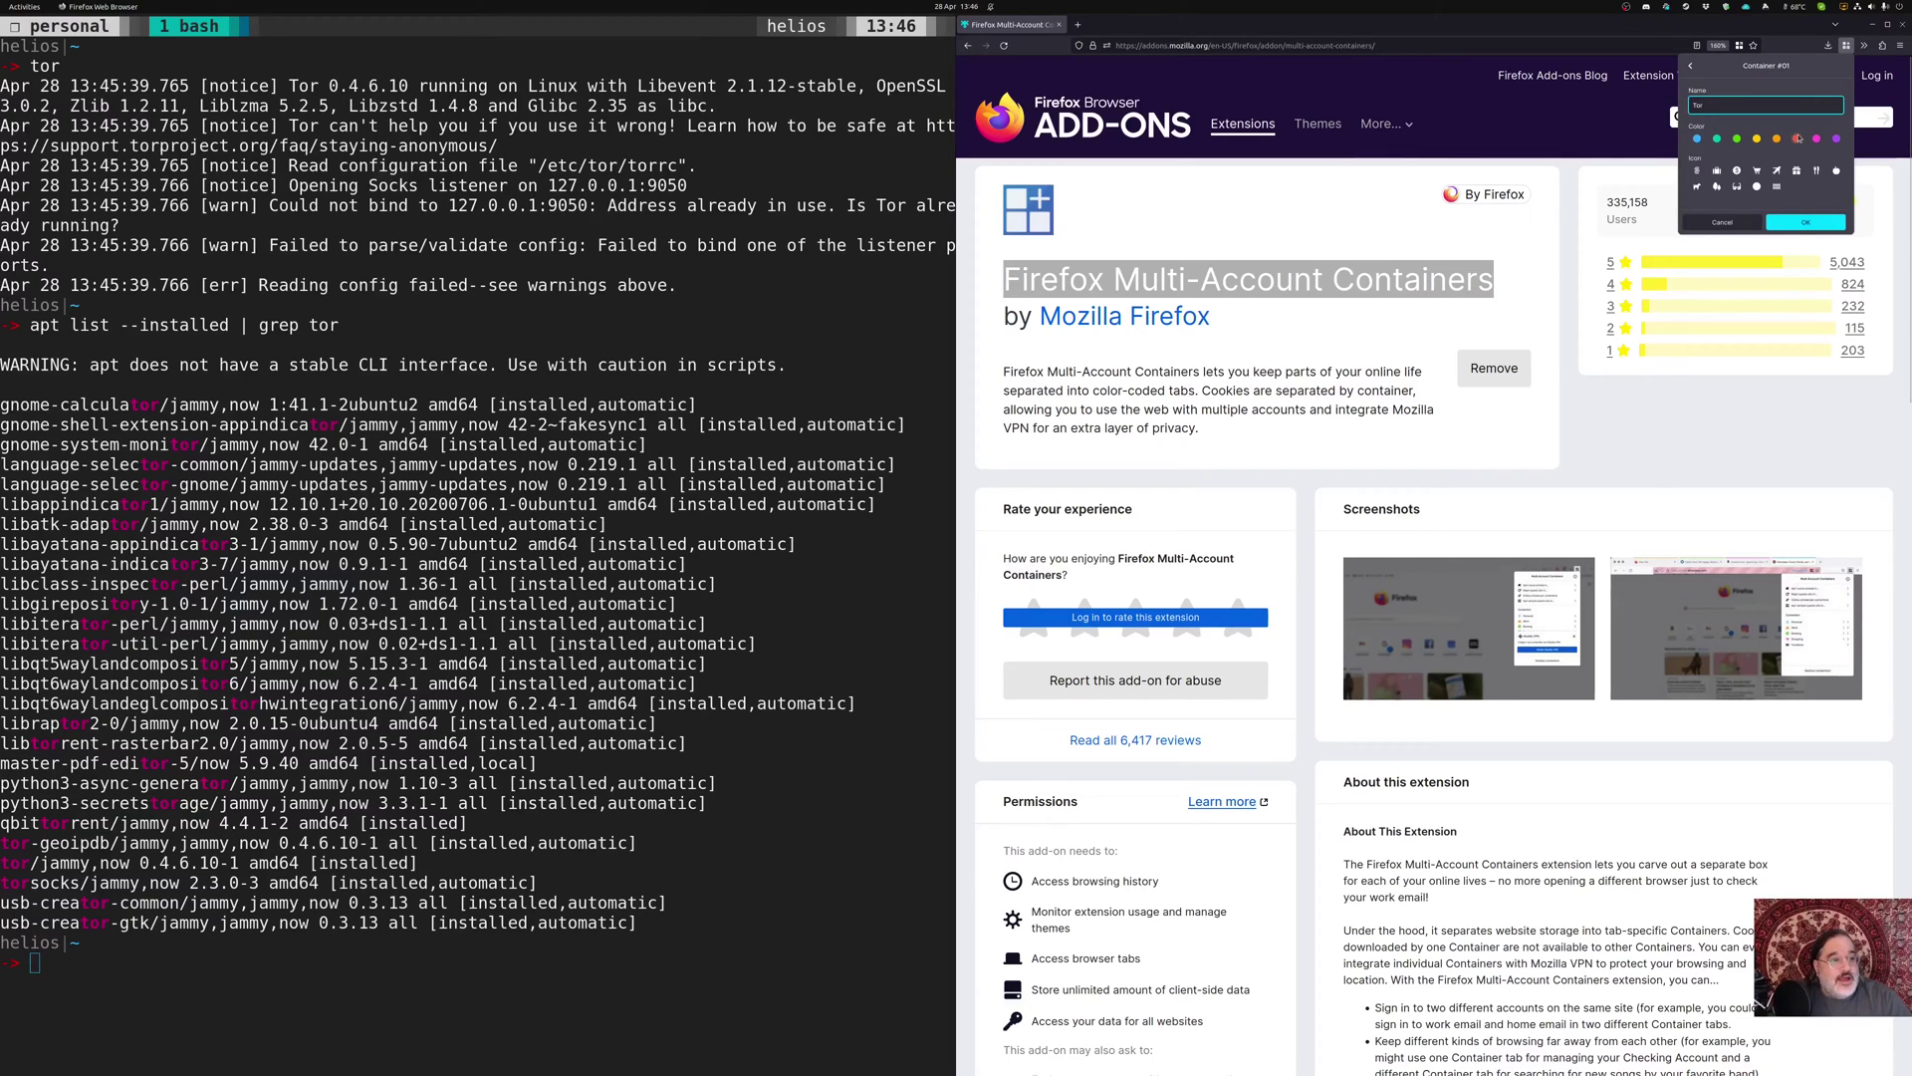
pyautogui.click(1798, 141)
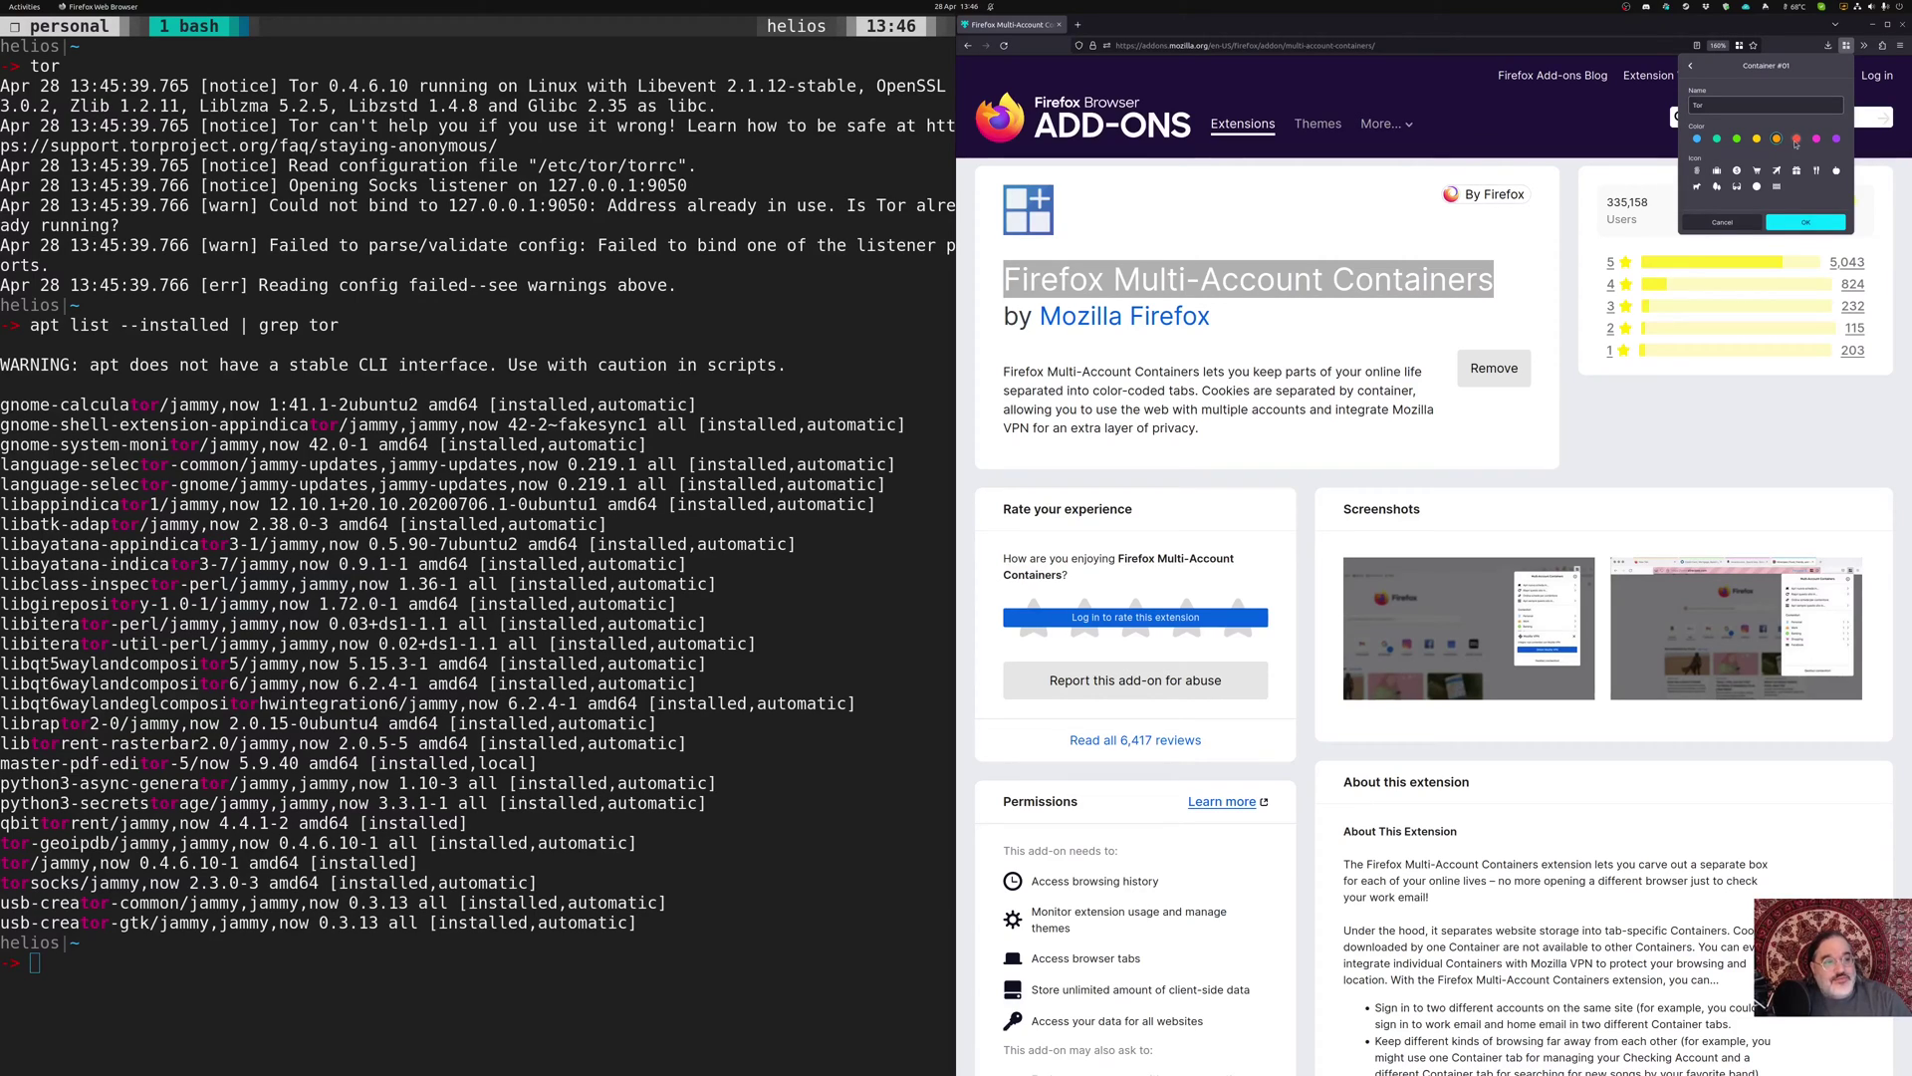
pyautogui.click(1699, 187)
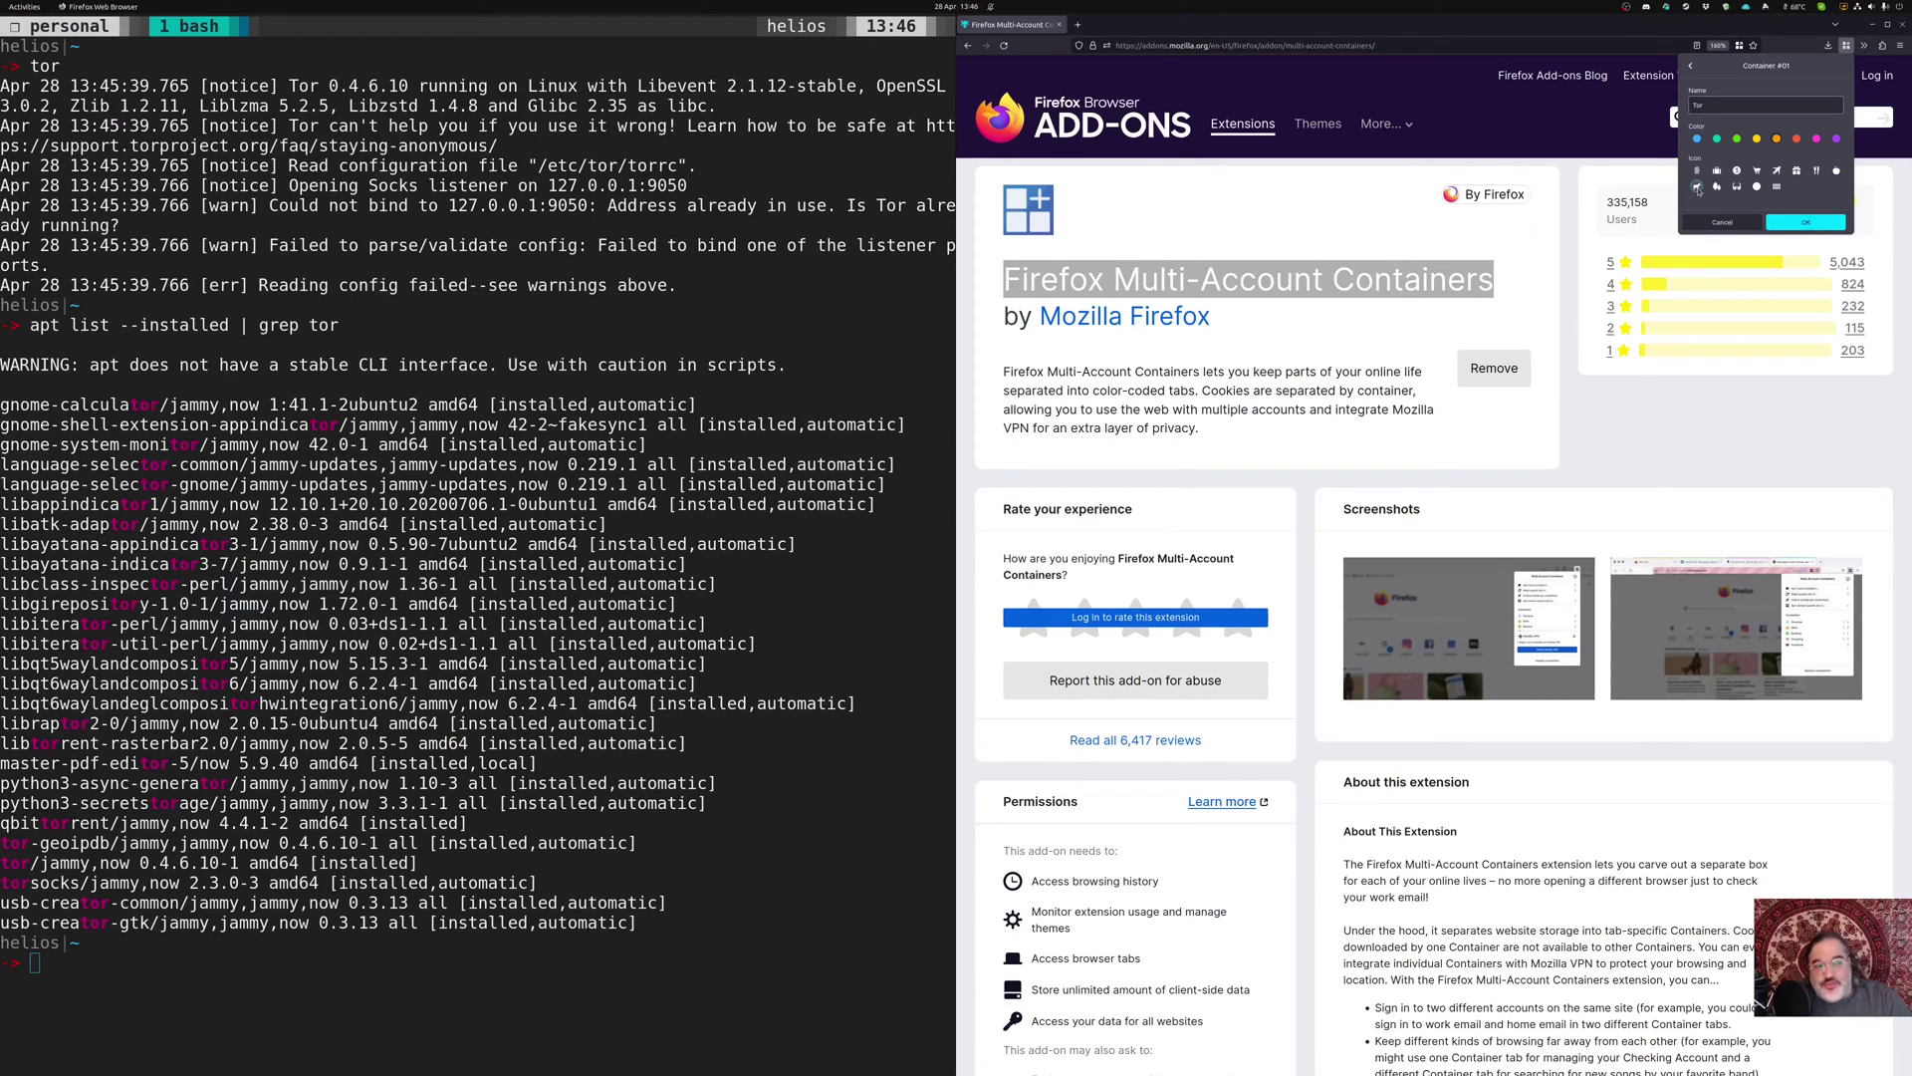
pyautogui.click(1805, 222)
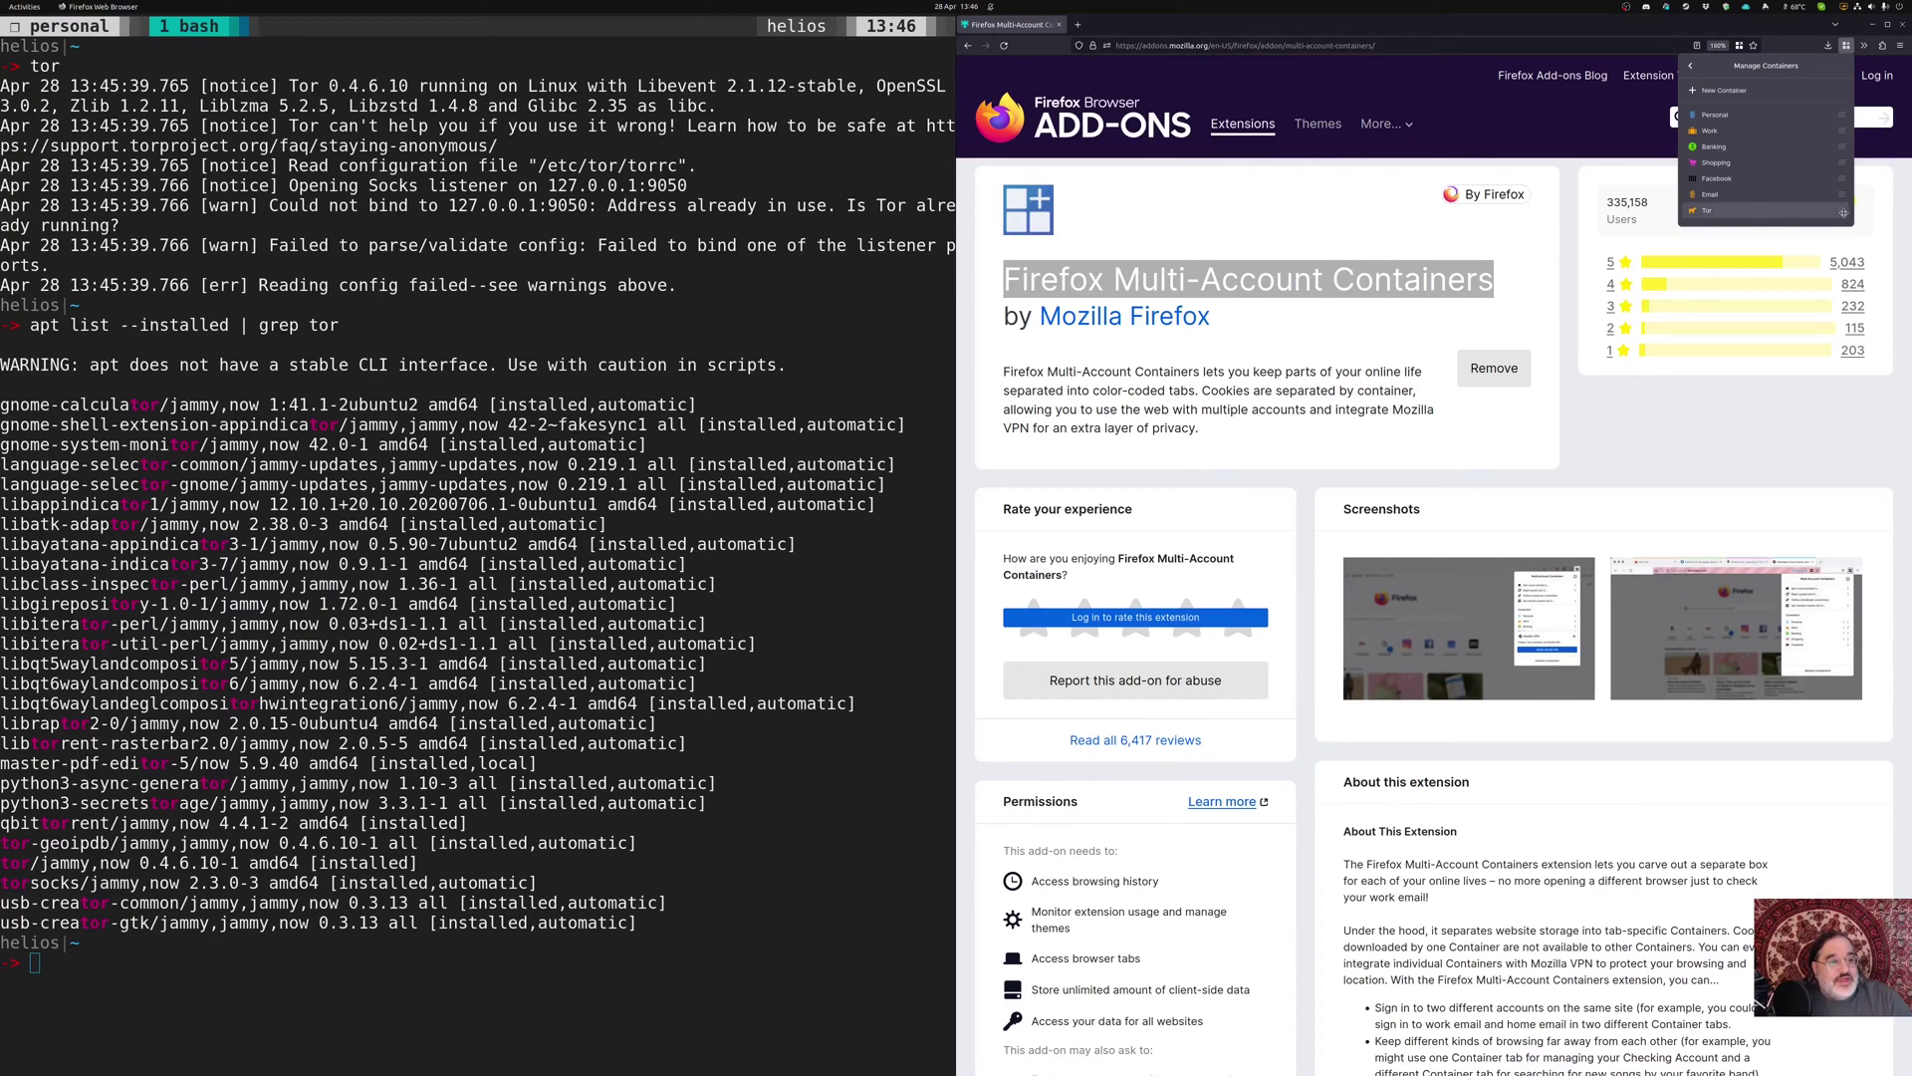
# Set the Tor container's advanced proxy to socks://127.0.0.1:9050 and apply it
pyautogui.click(1792, 211)
pyautogui.click(1751, 314)
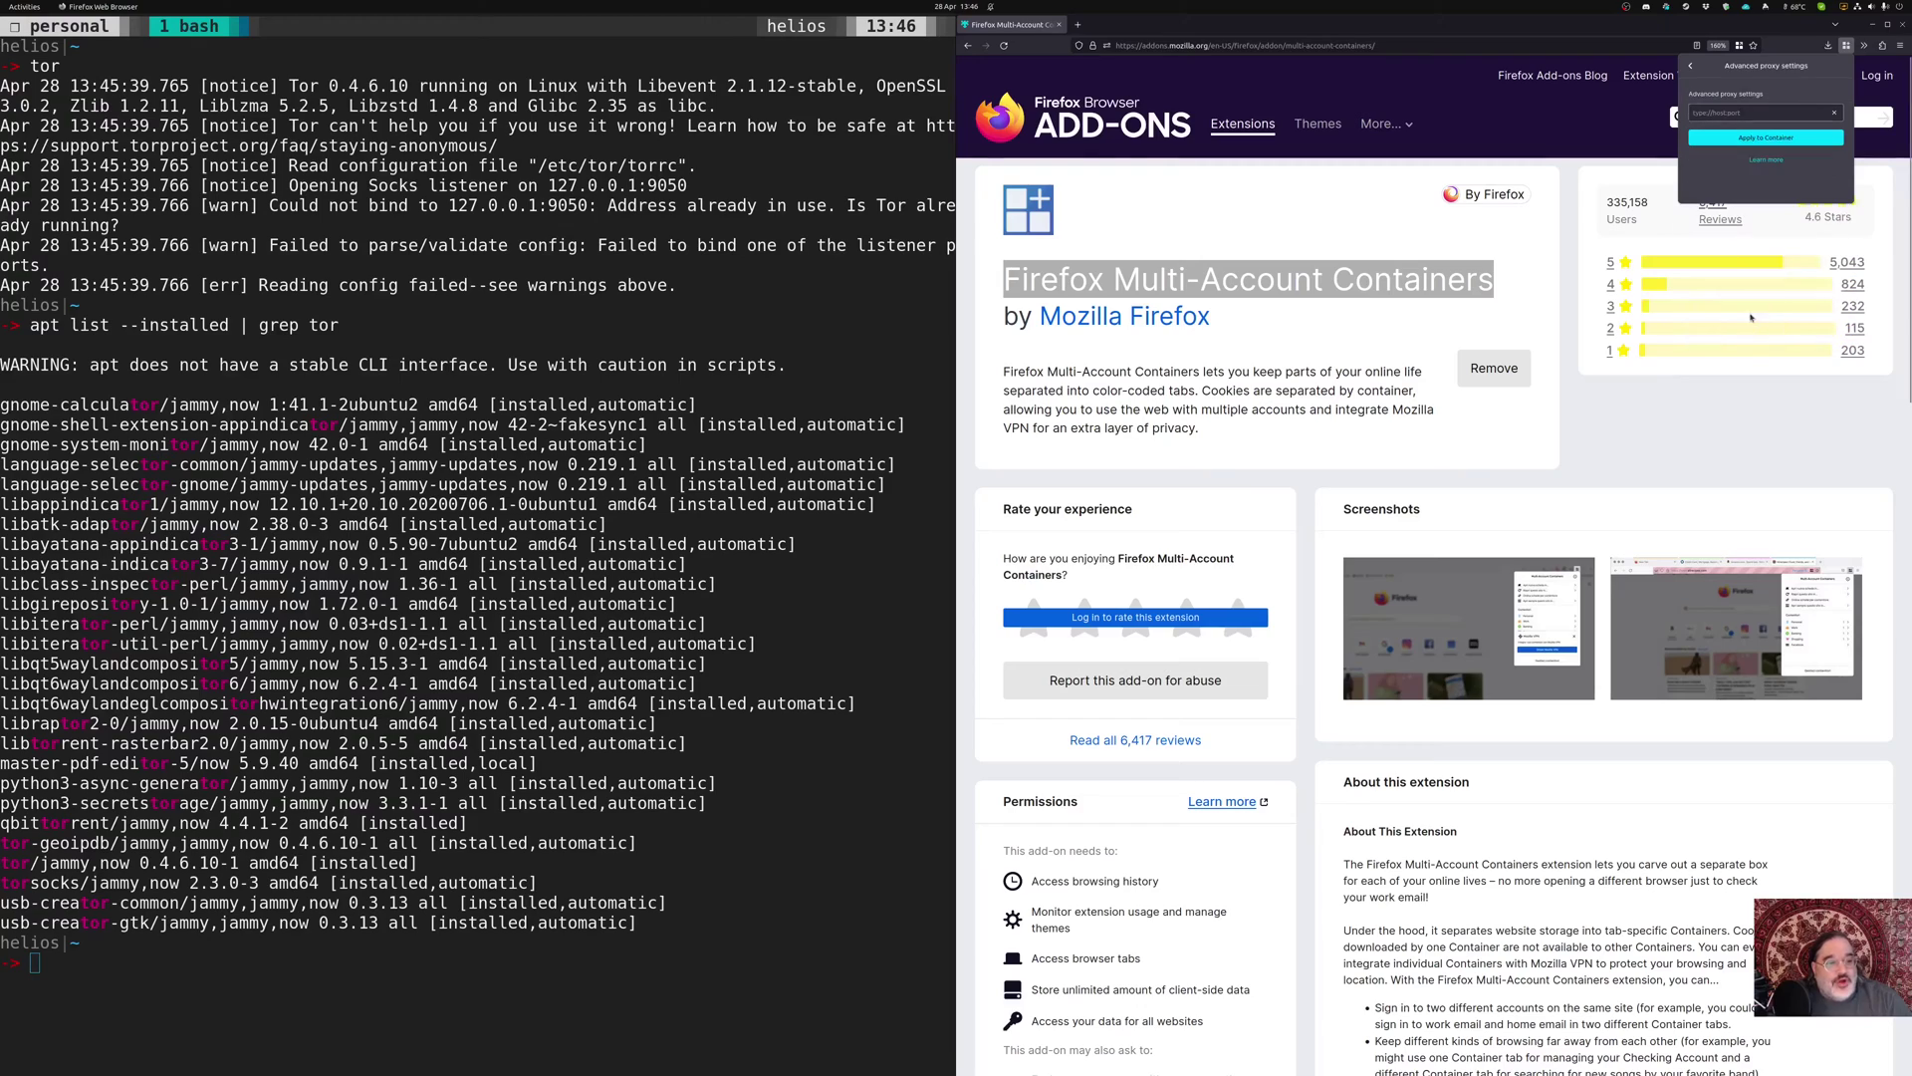
pyautogui.click(1730, 111)
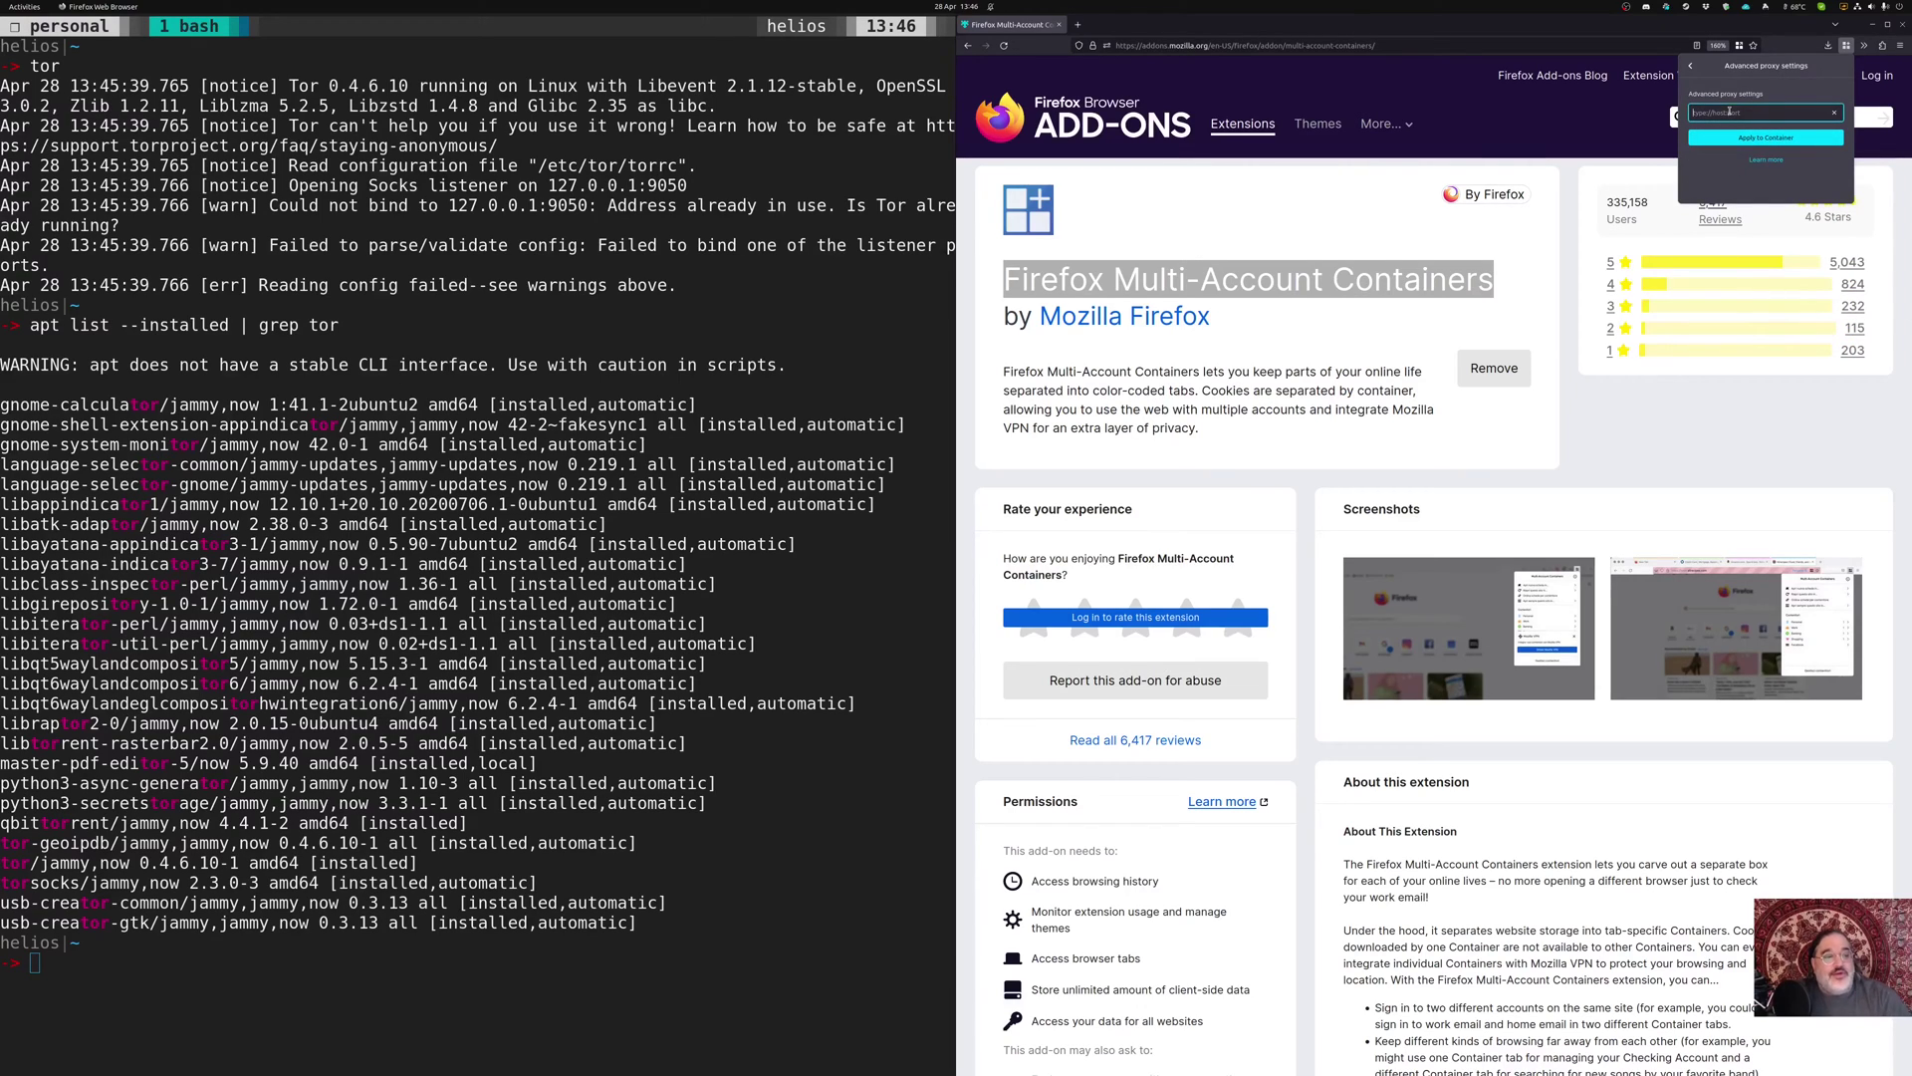
pyautogui.write('socks://127.0')
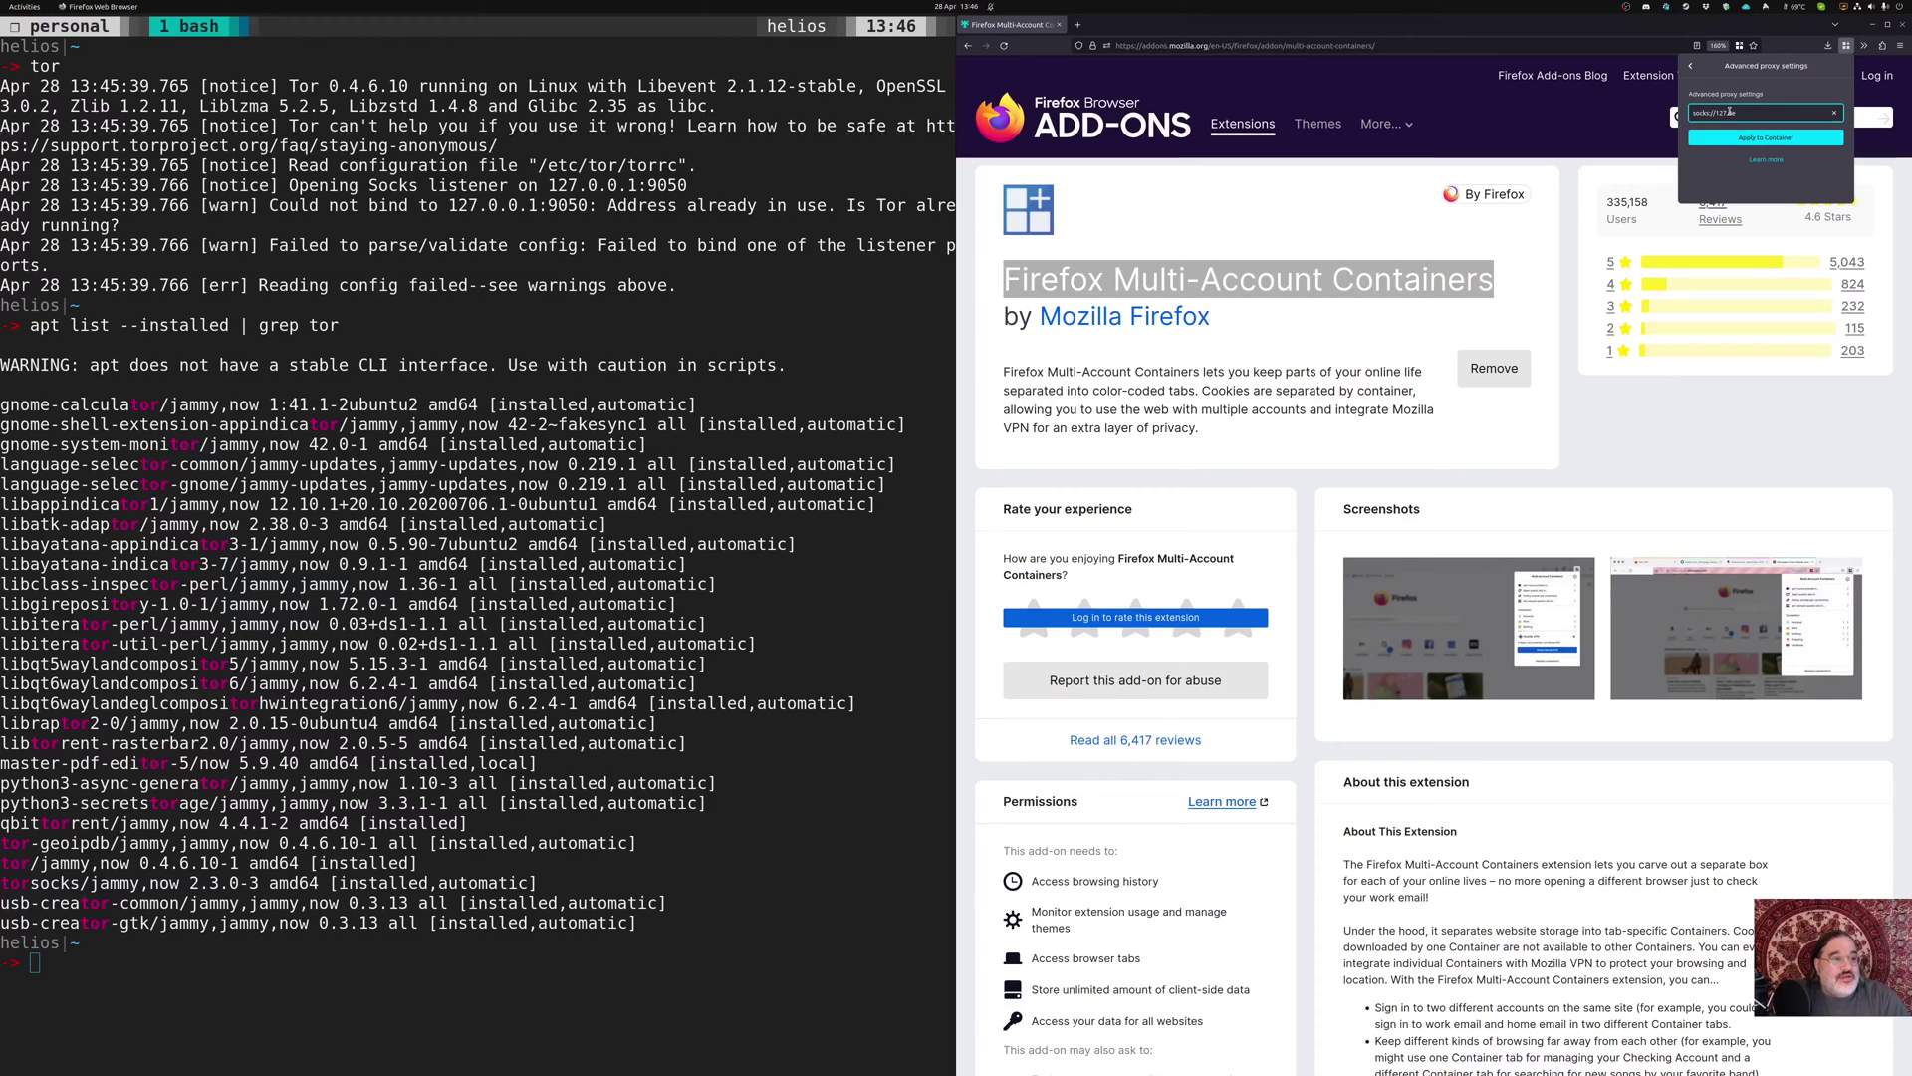
pyautogui.write('.0.1:9050')
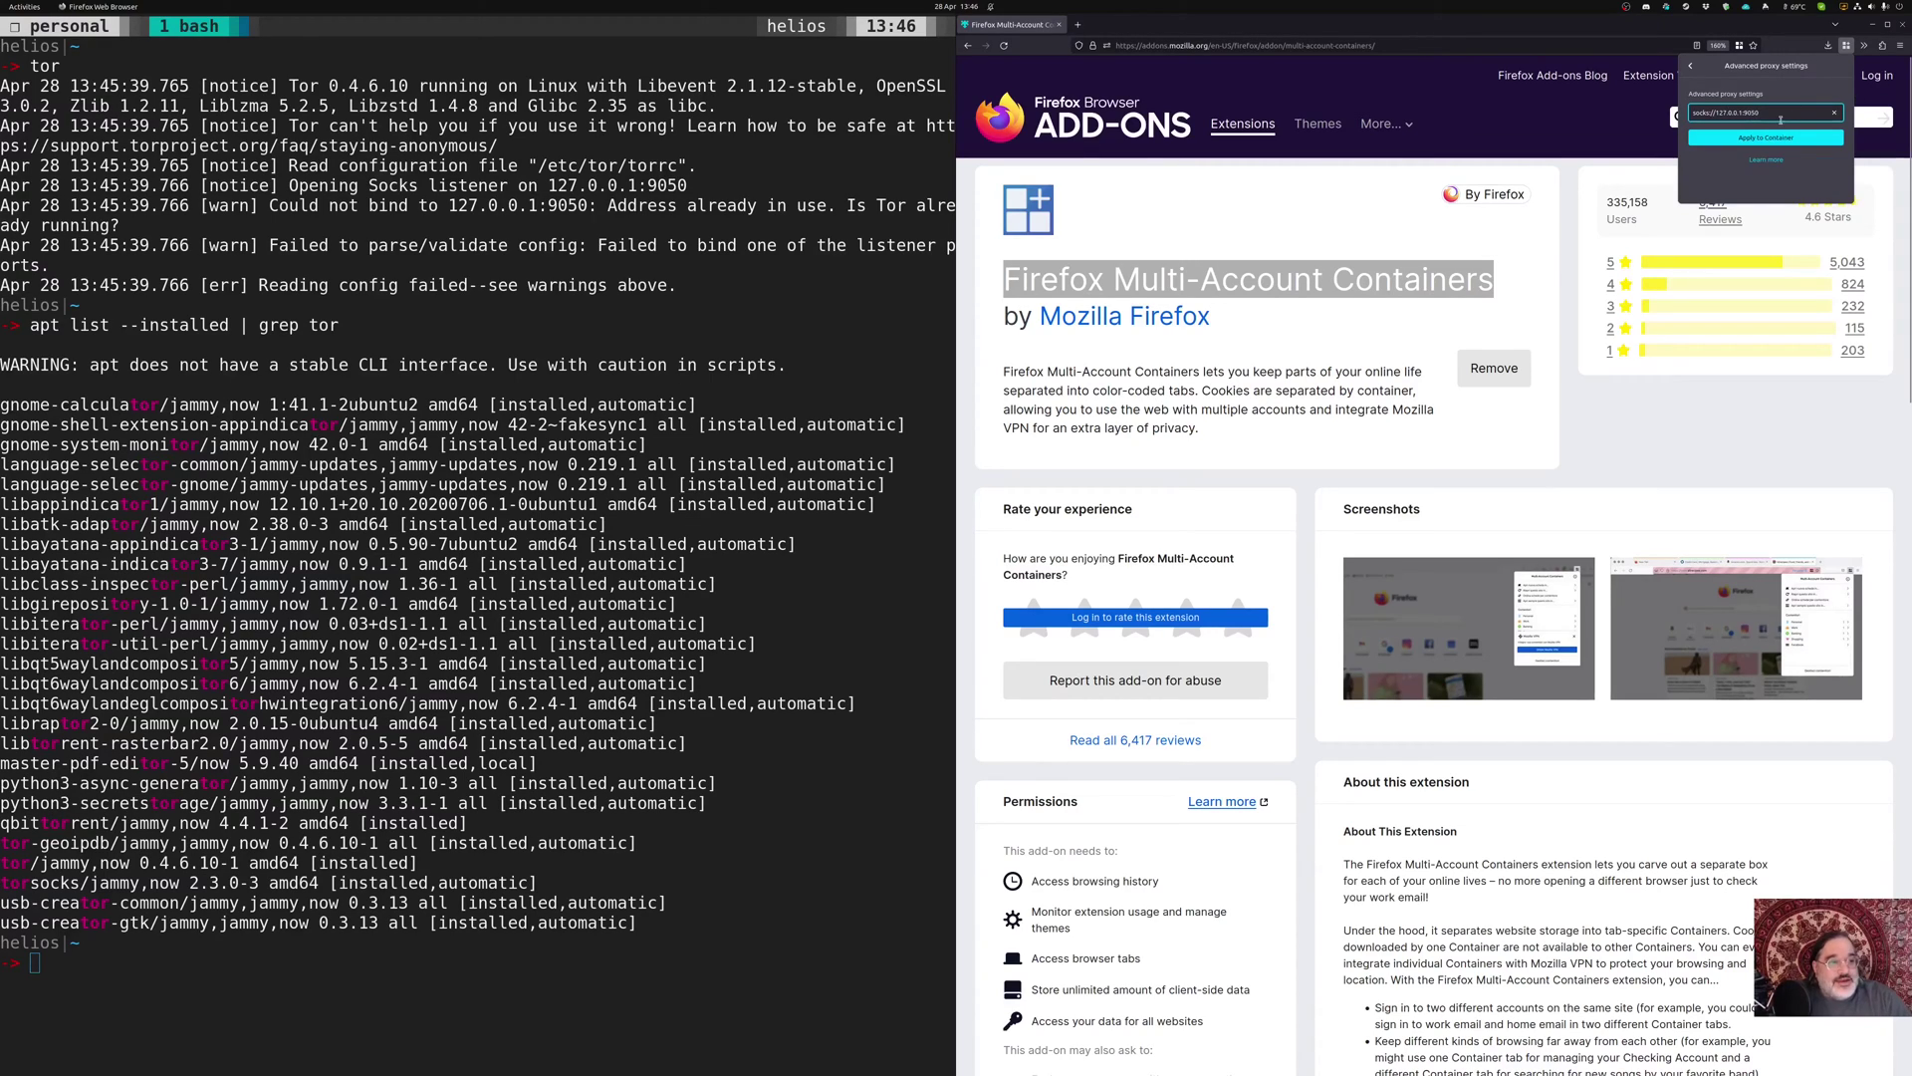
pyautogui.click(1758, 139)
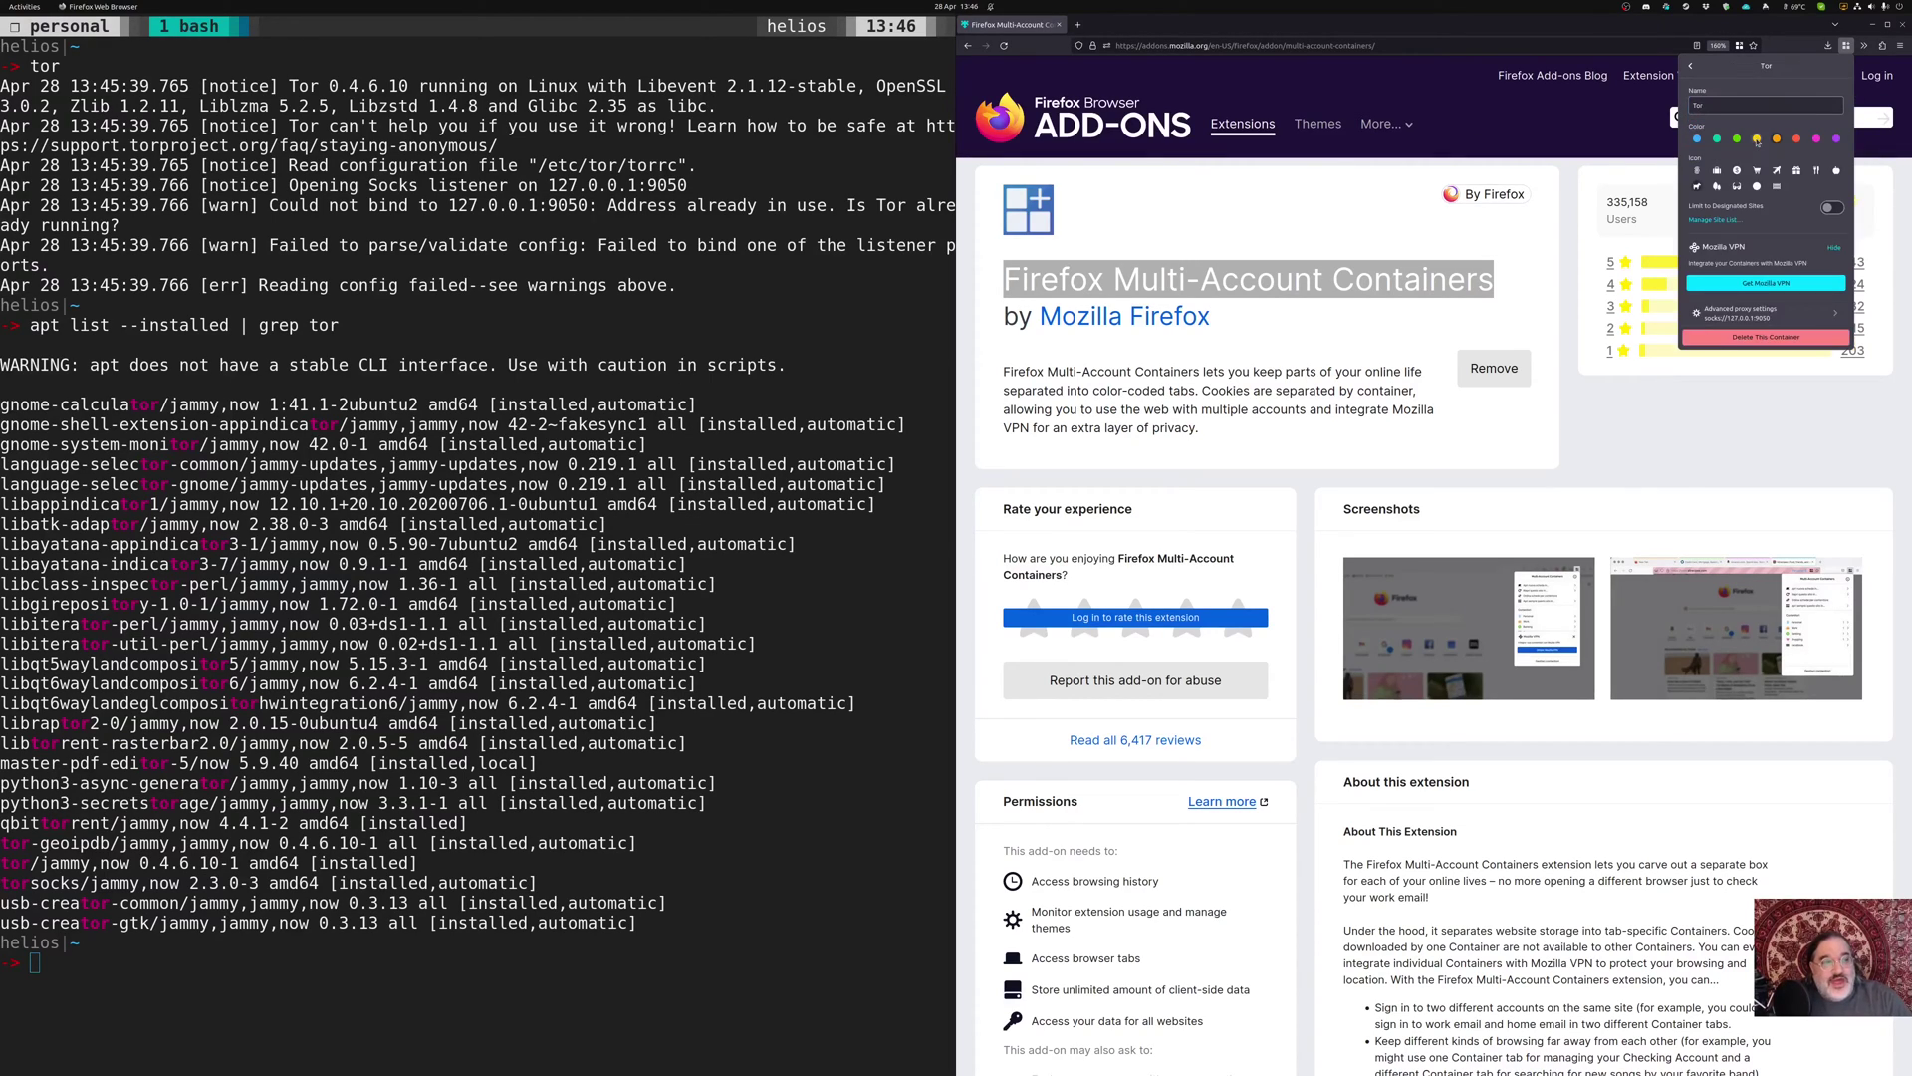
pyautogui.click(1713, 352)
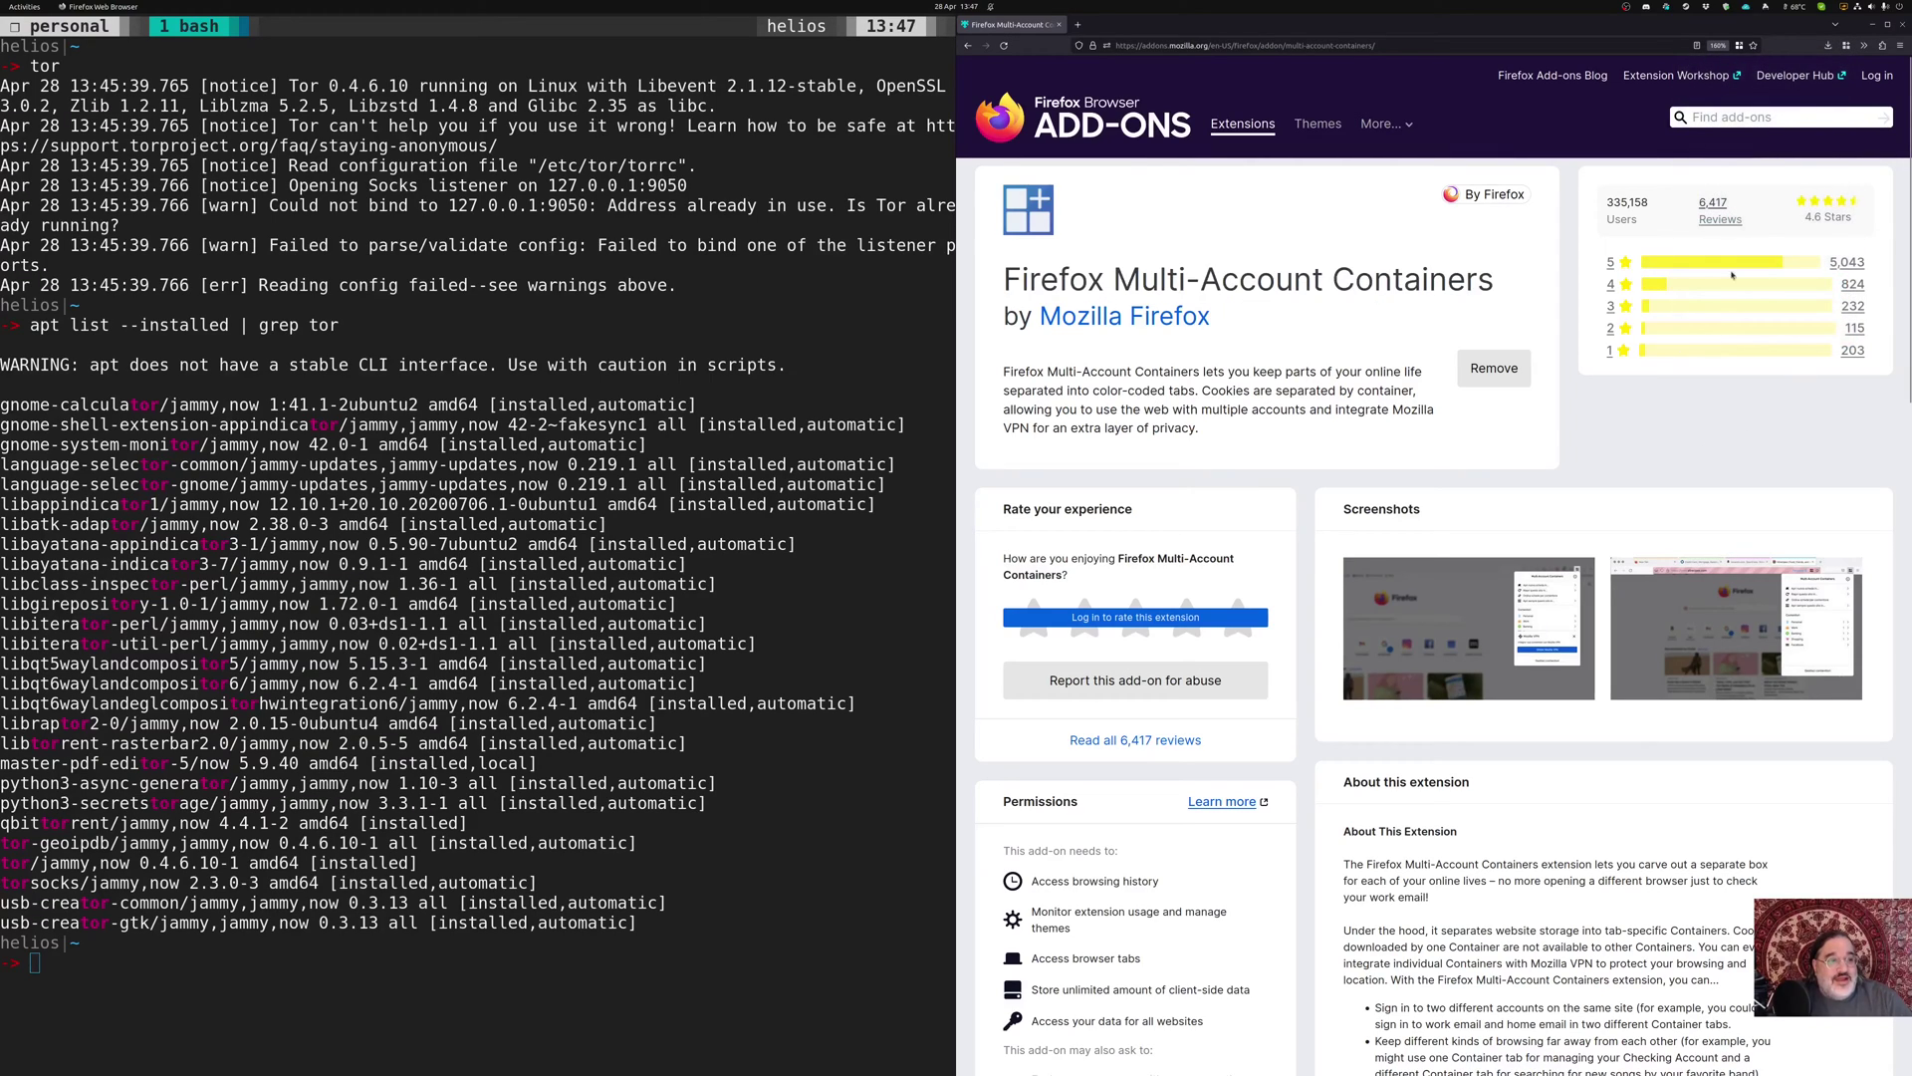
# Load cosmic.voyage in a new Firefox tab
pyautogui.click(1845, 45)
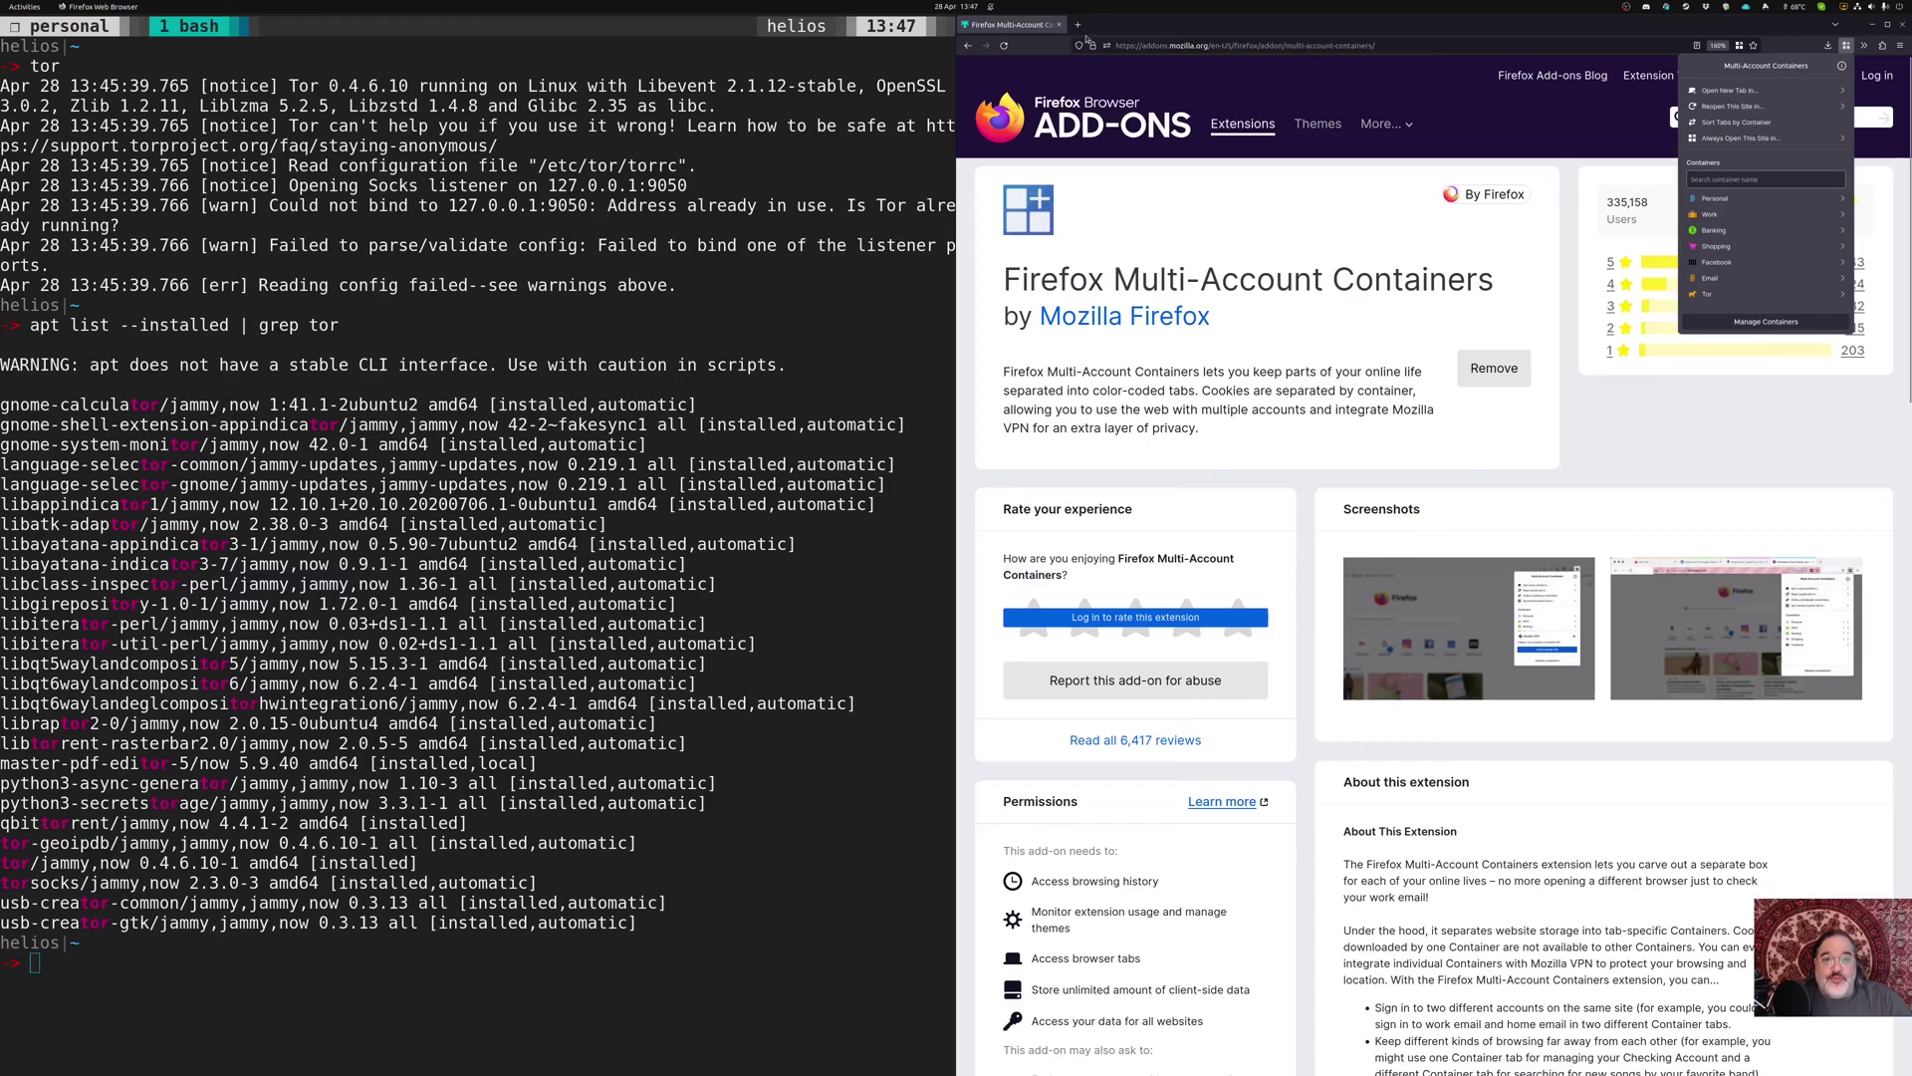
pyautogui.click(1078, 24)
pyautogui.click(1190, 47)
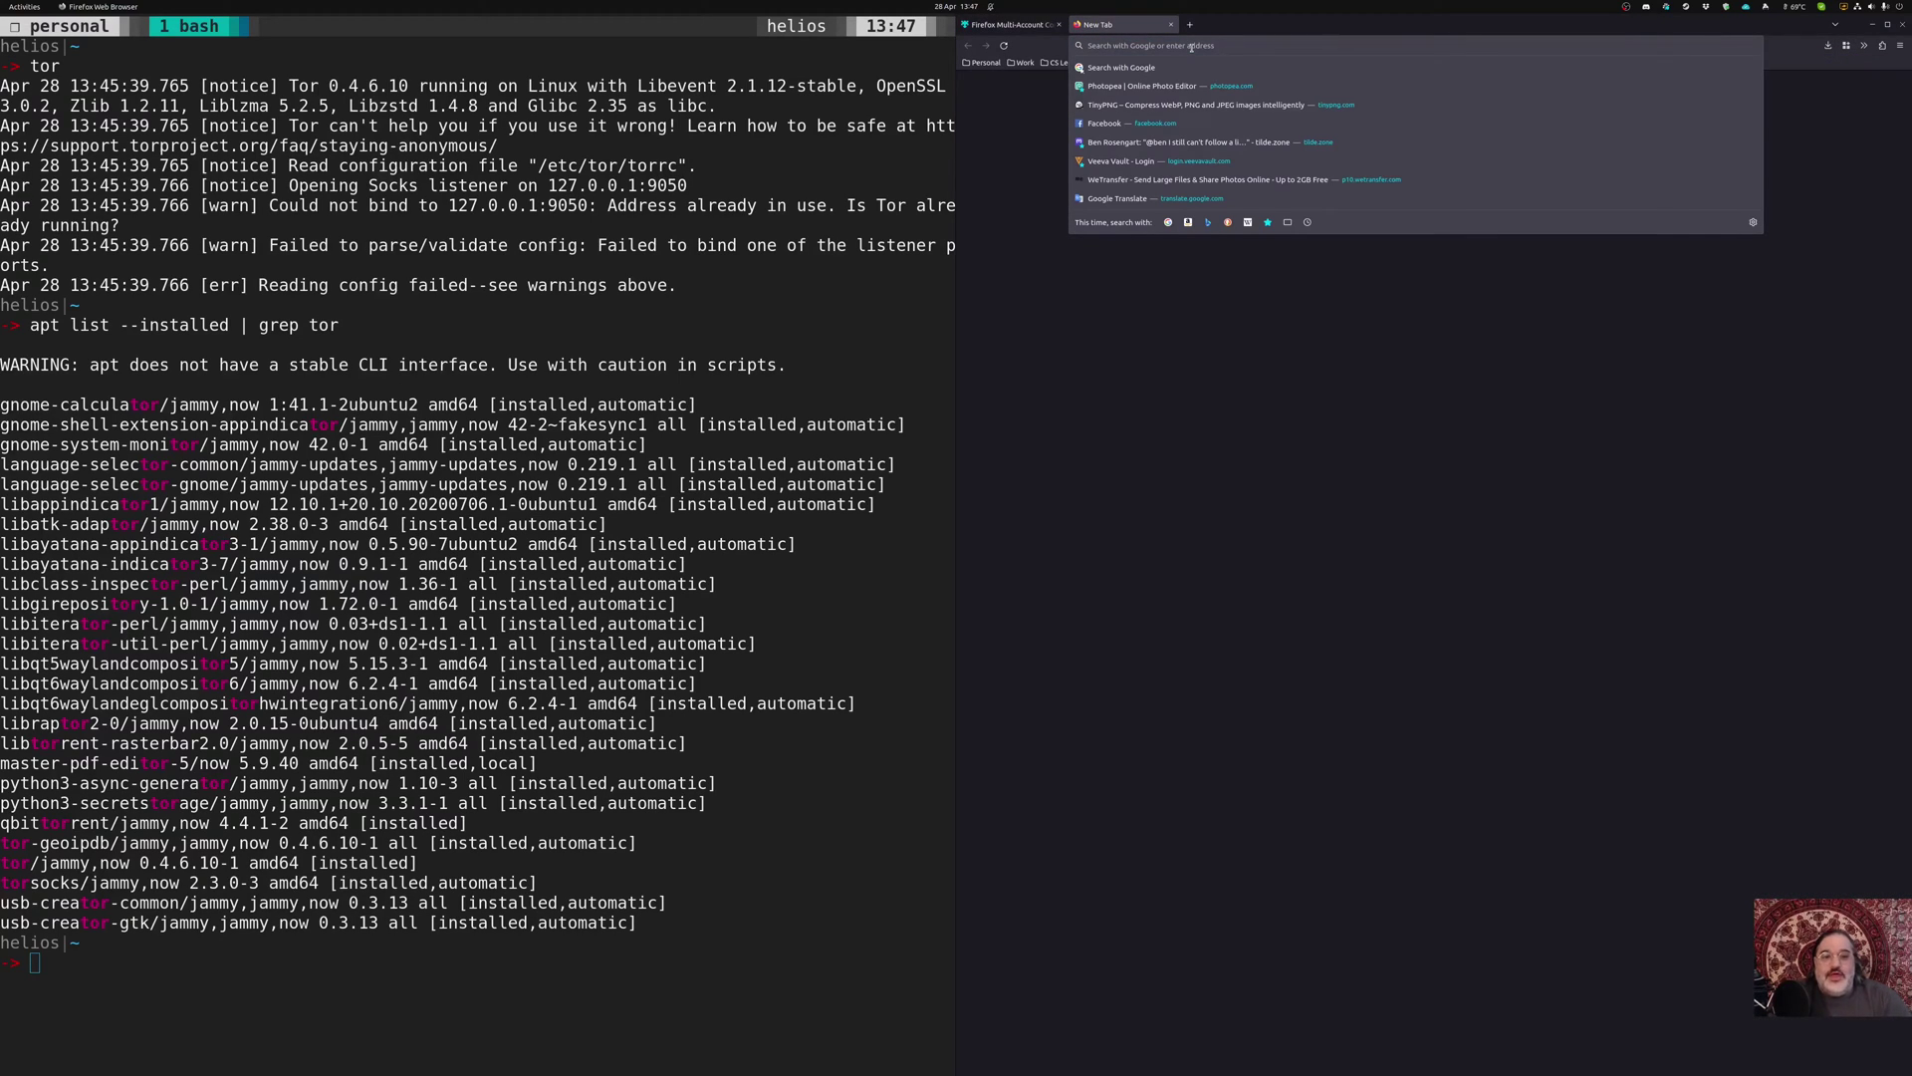
pyautogui.write('cosmic.')
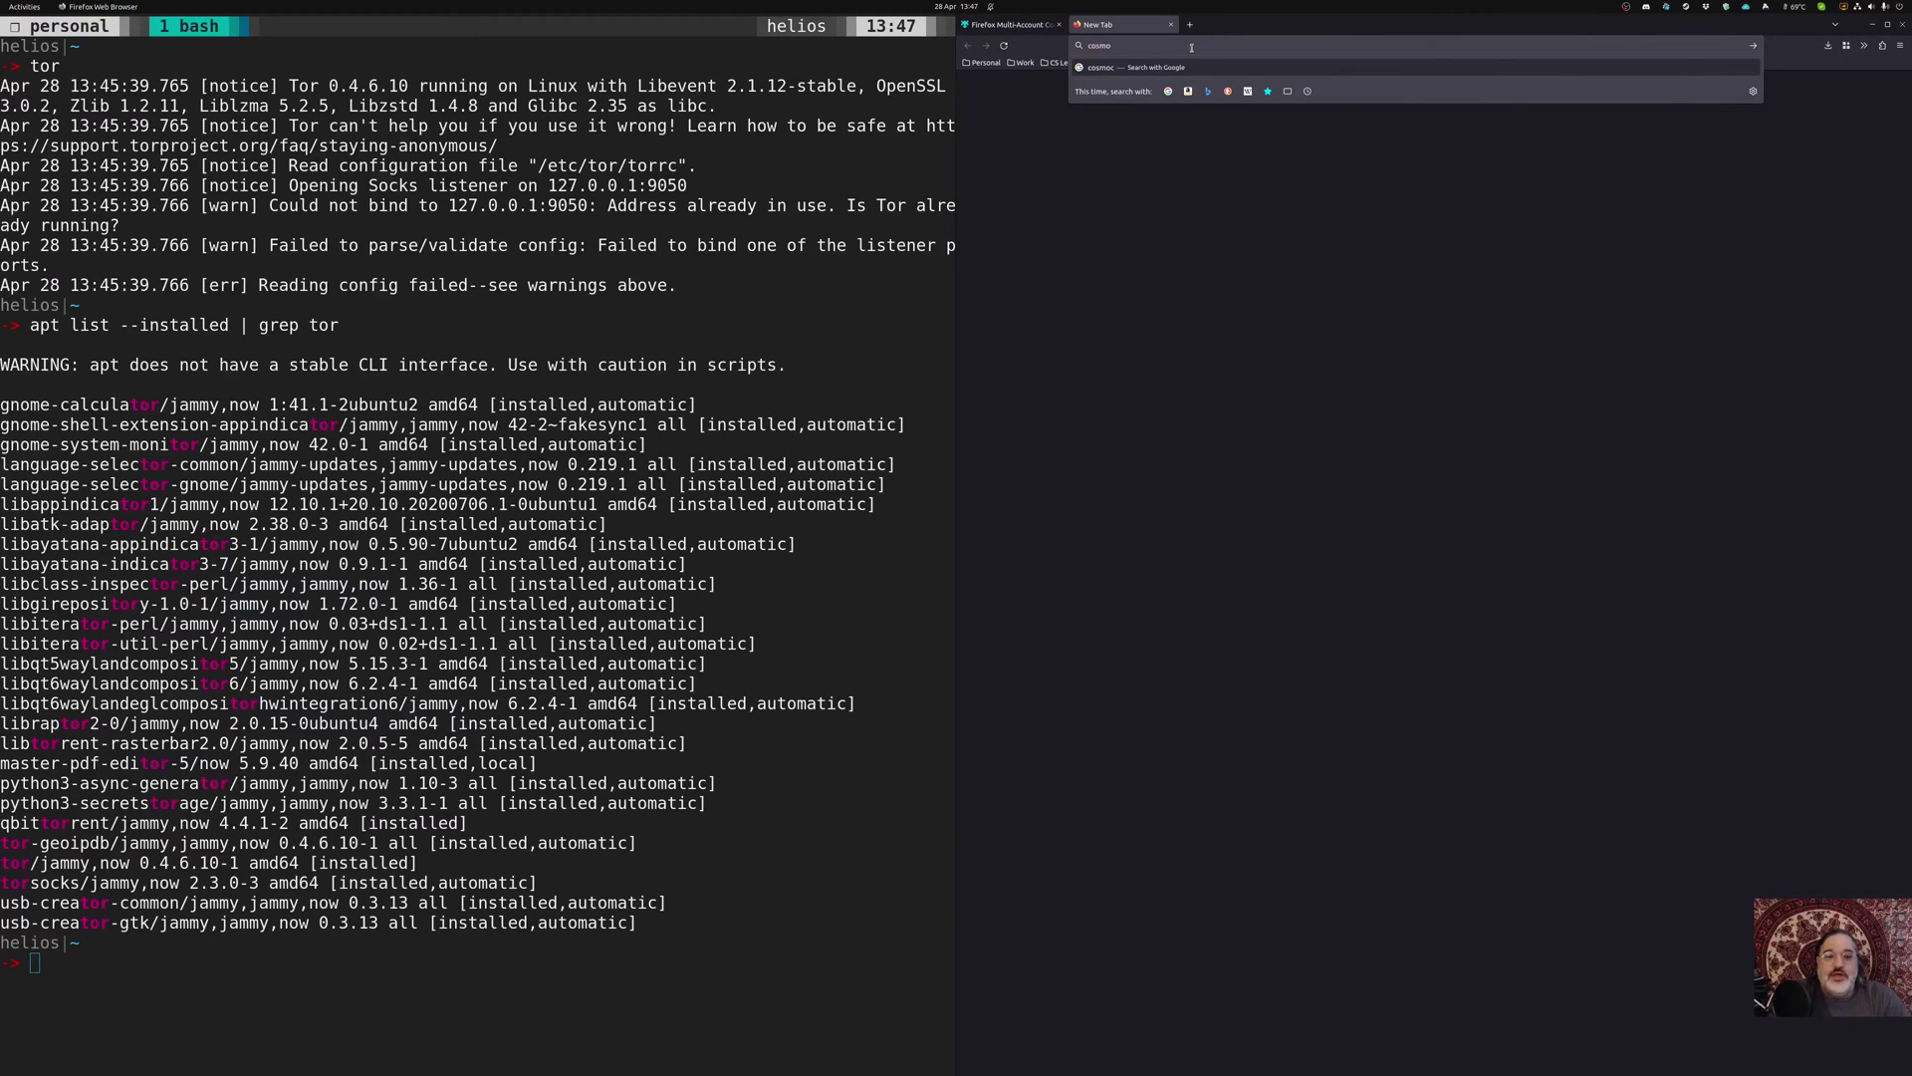
pyautogui.write('voyage')
pyautogui.press('Return')
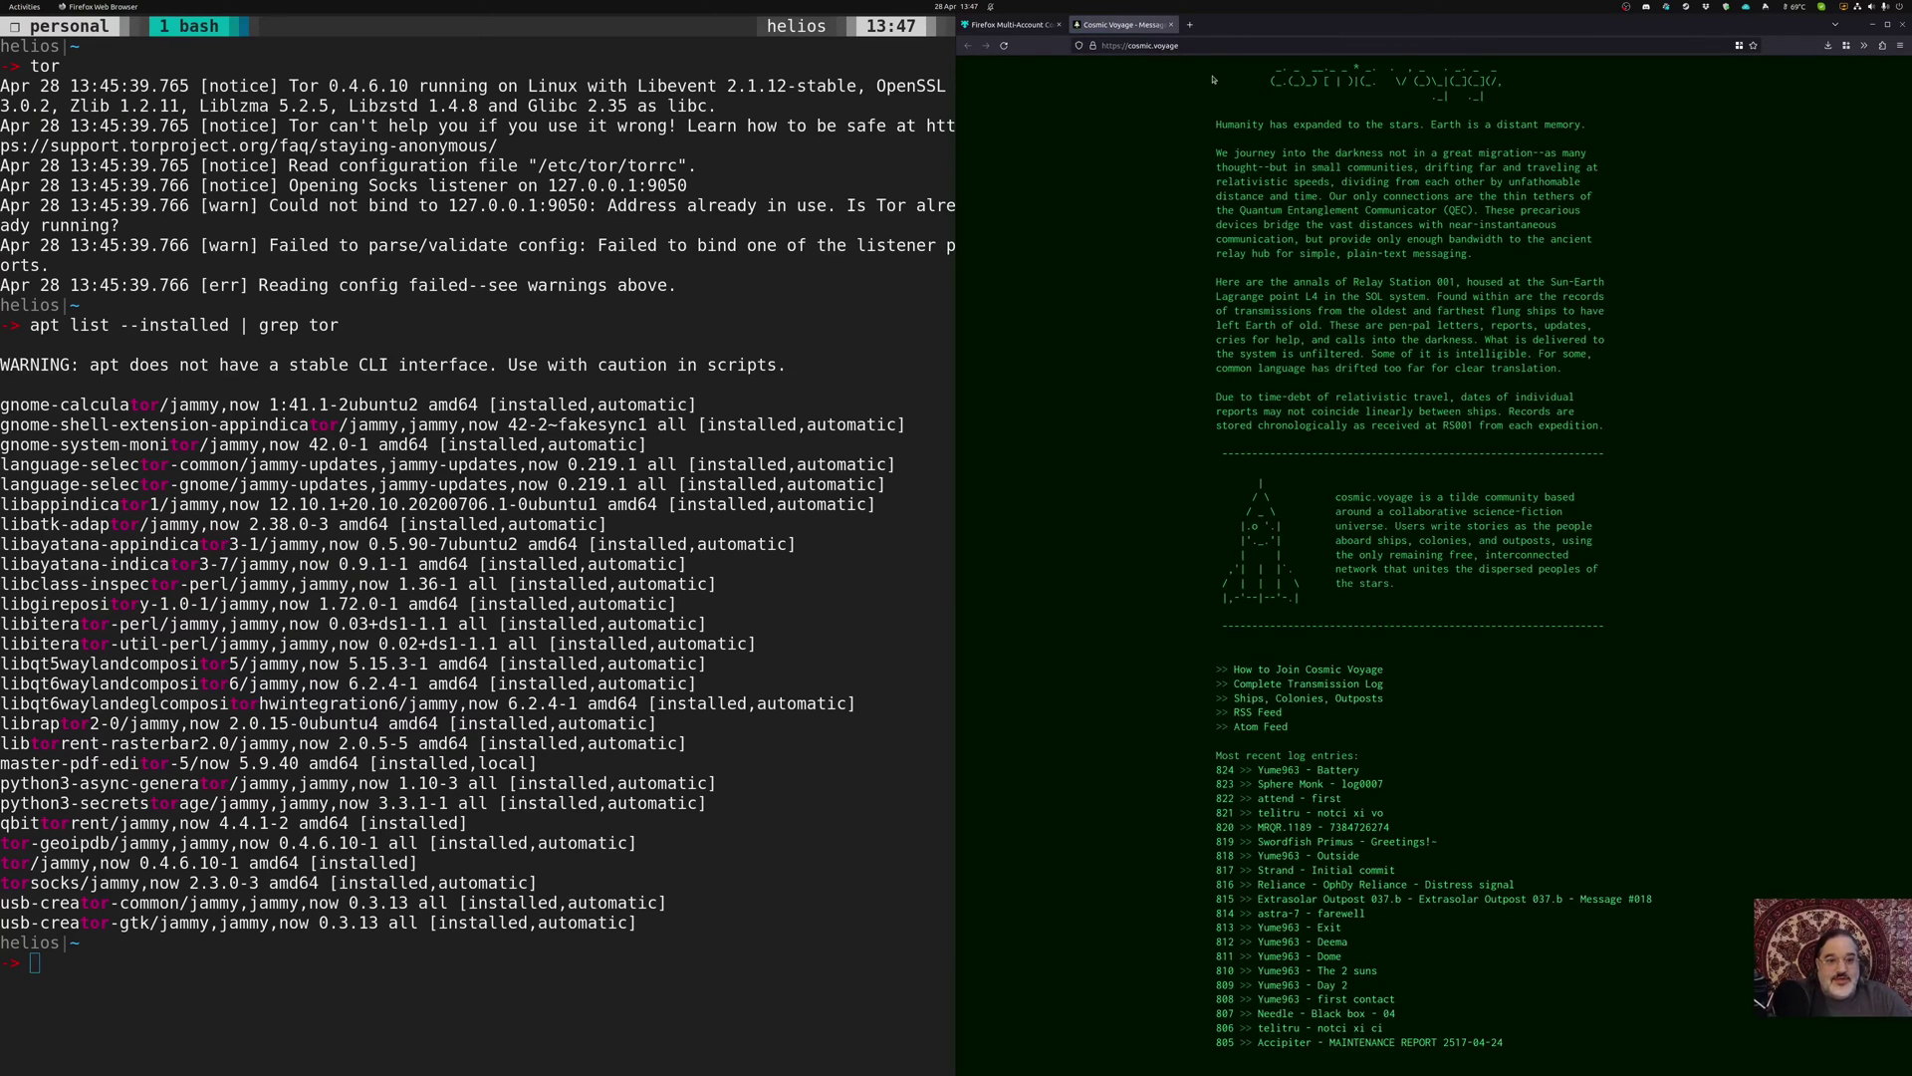
pyautogui.click(781, 591)
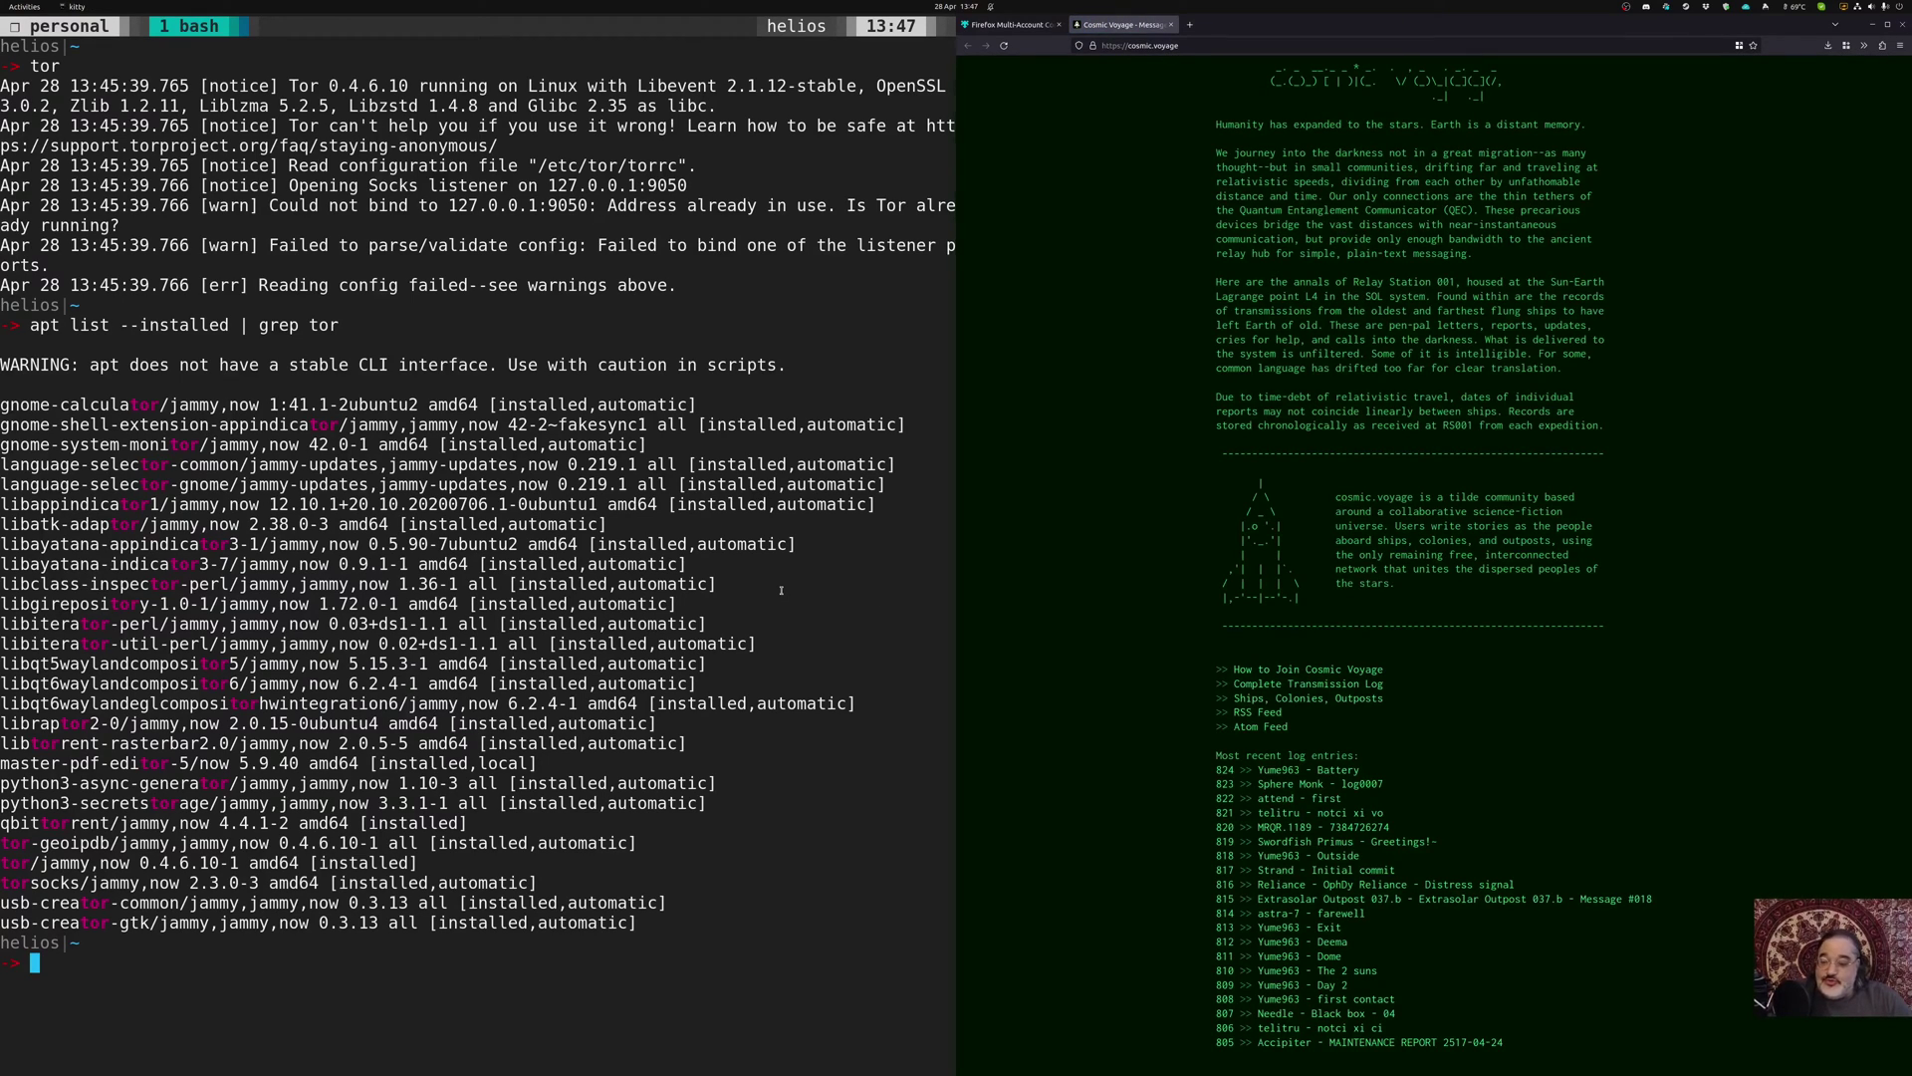
# Run curl -v cosmic.voyage and select the .onion URL from its Onion-Location header
pyautogui.write('curl ')
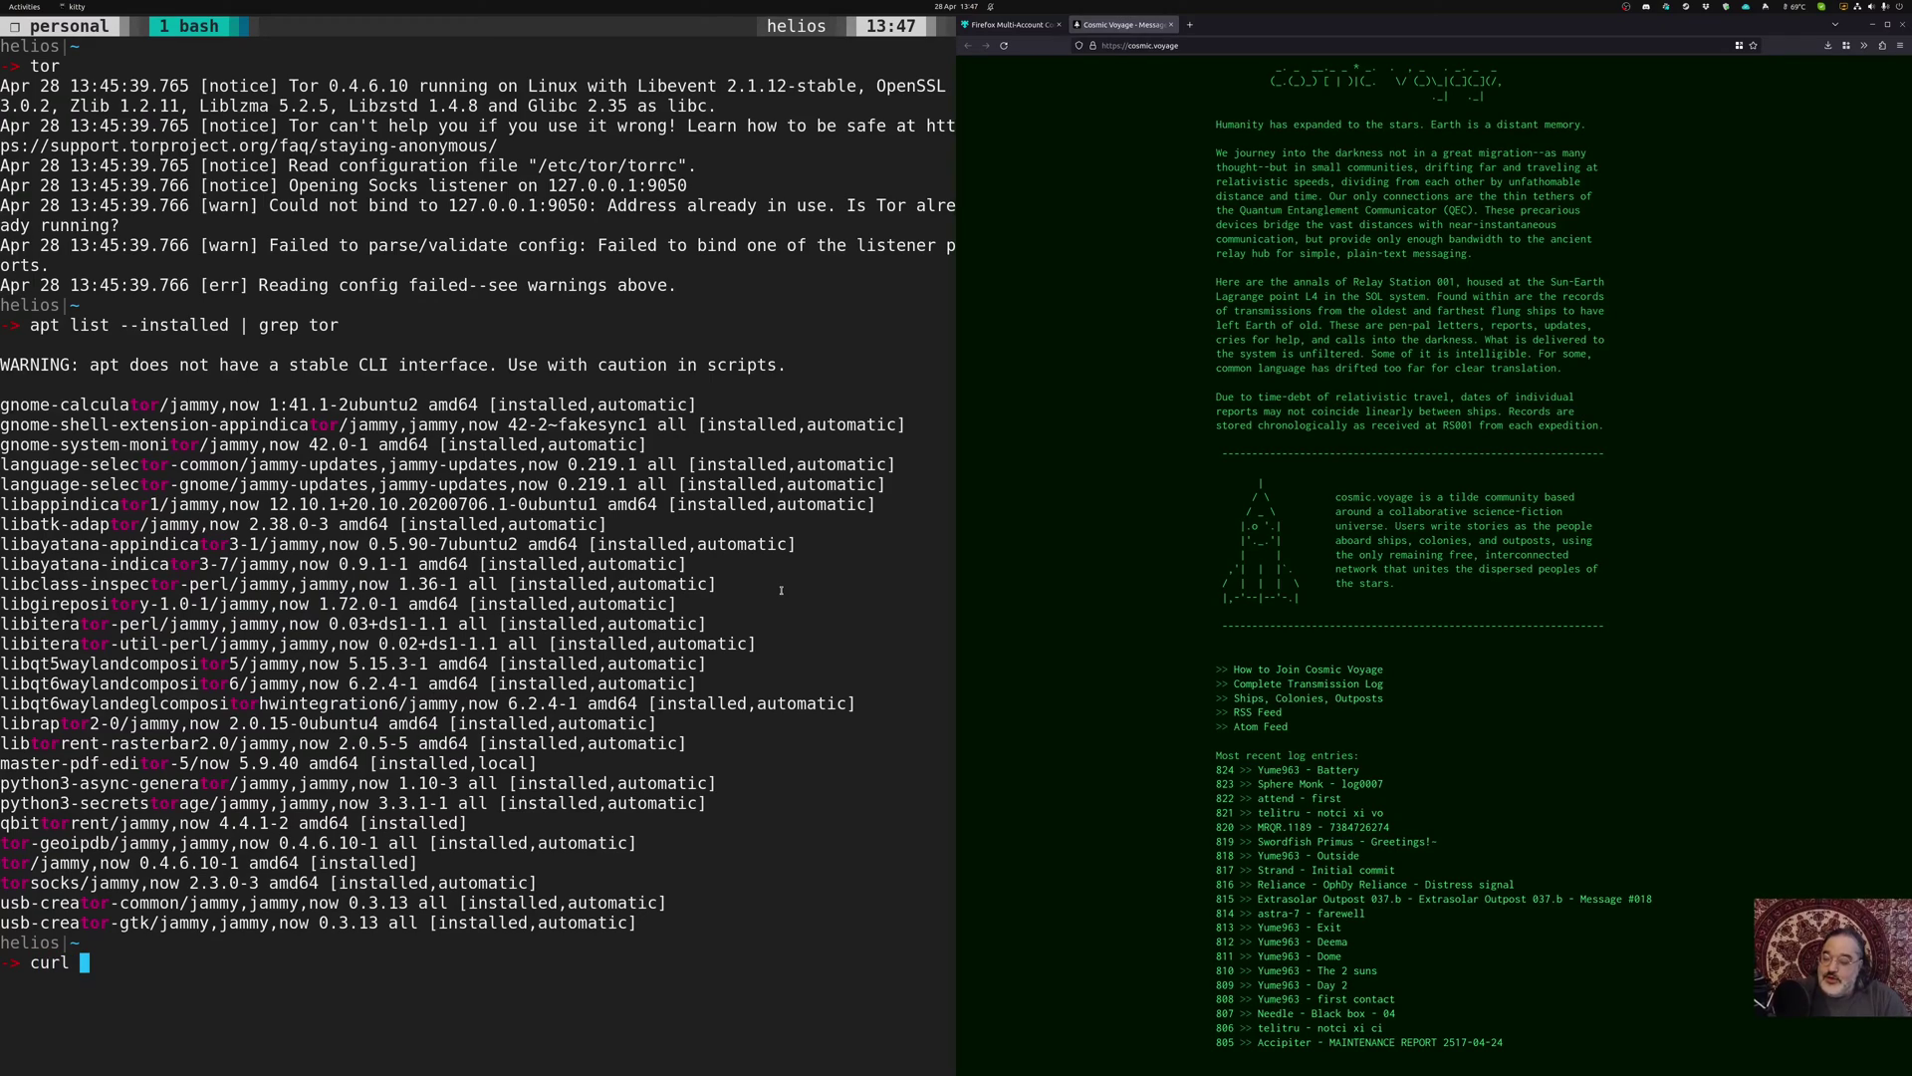
pyautogui.write('-v cosmic.voyage')
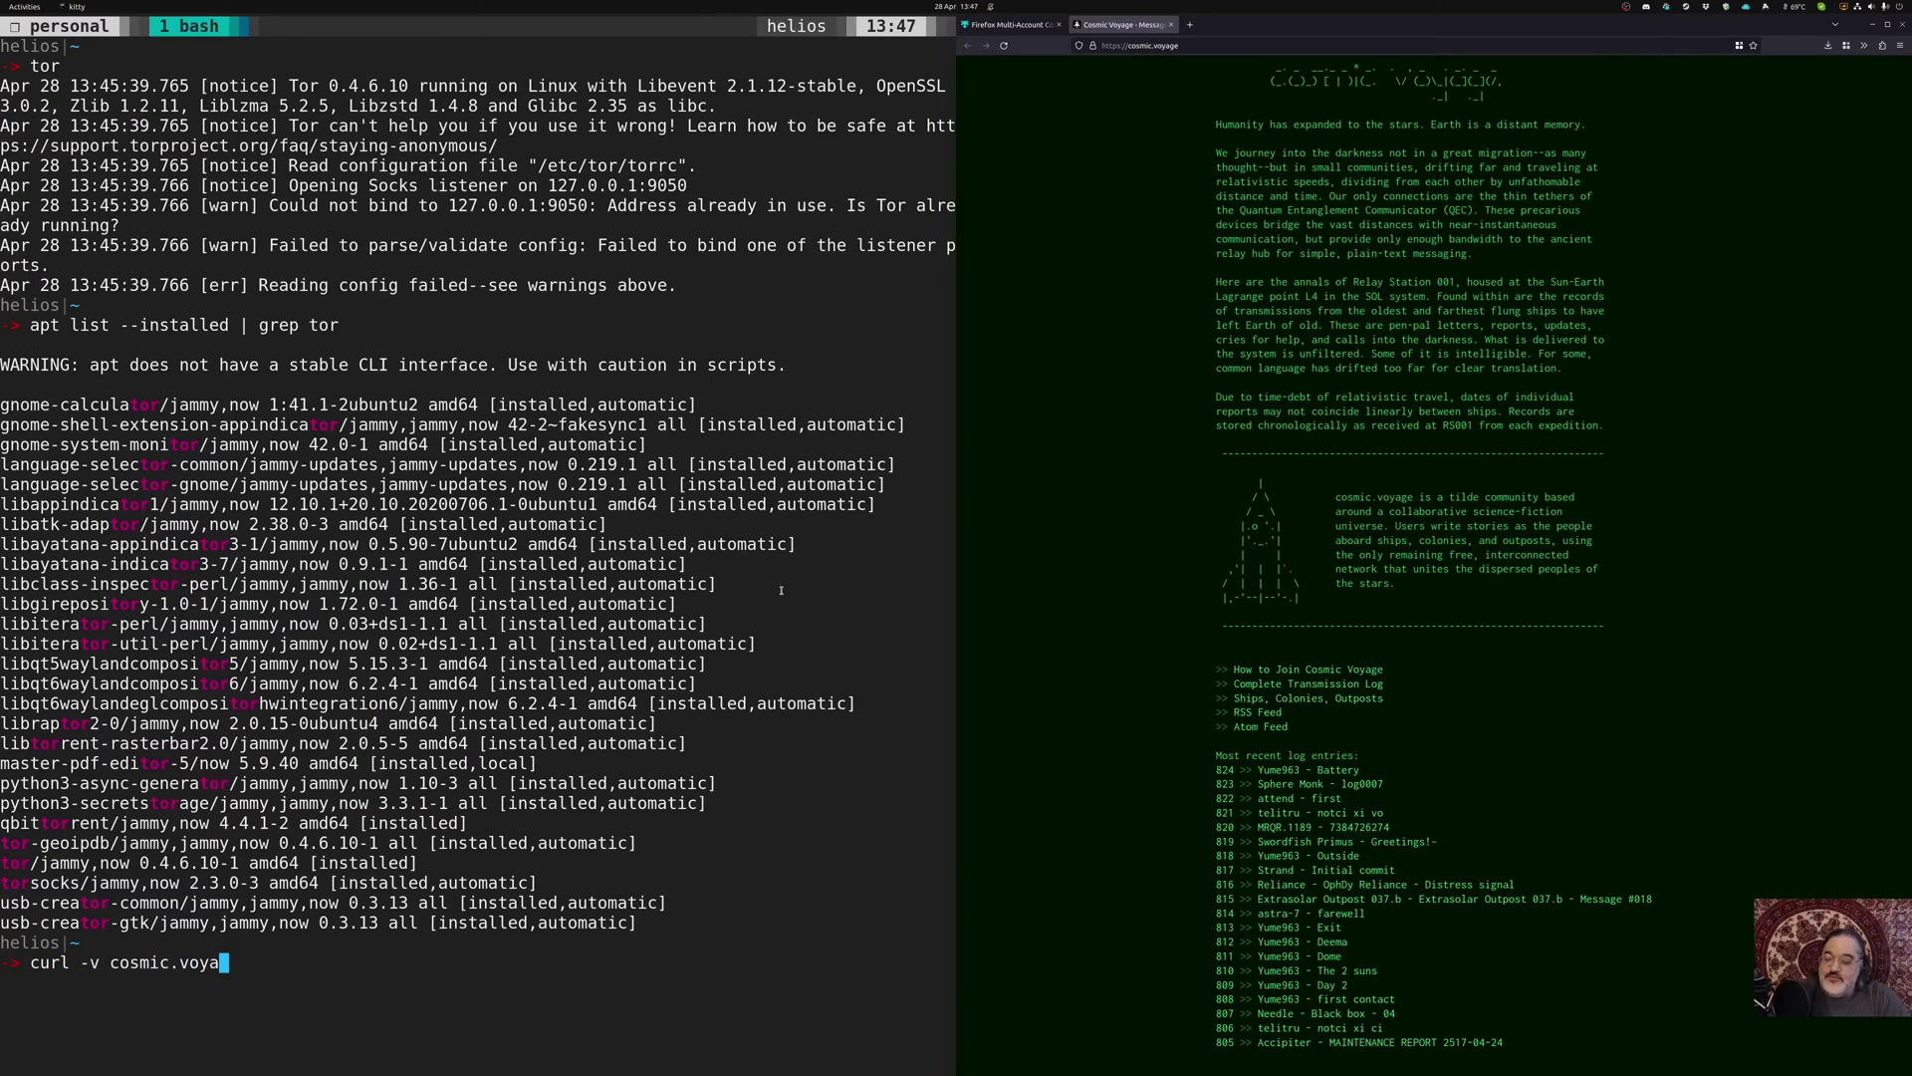
pyautogui.press('Return')
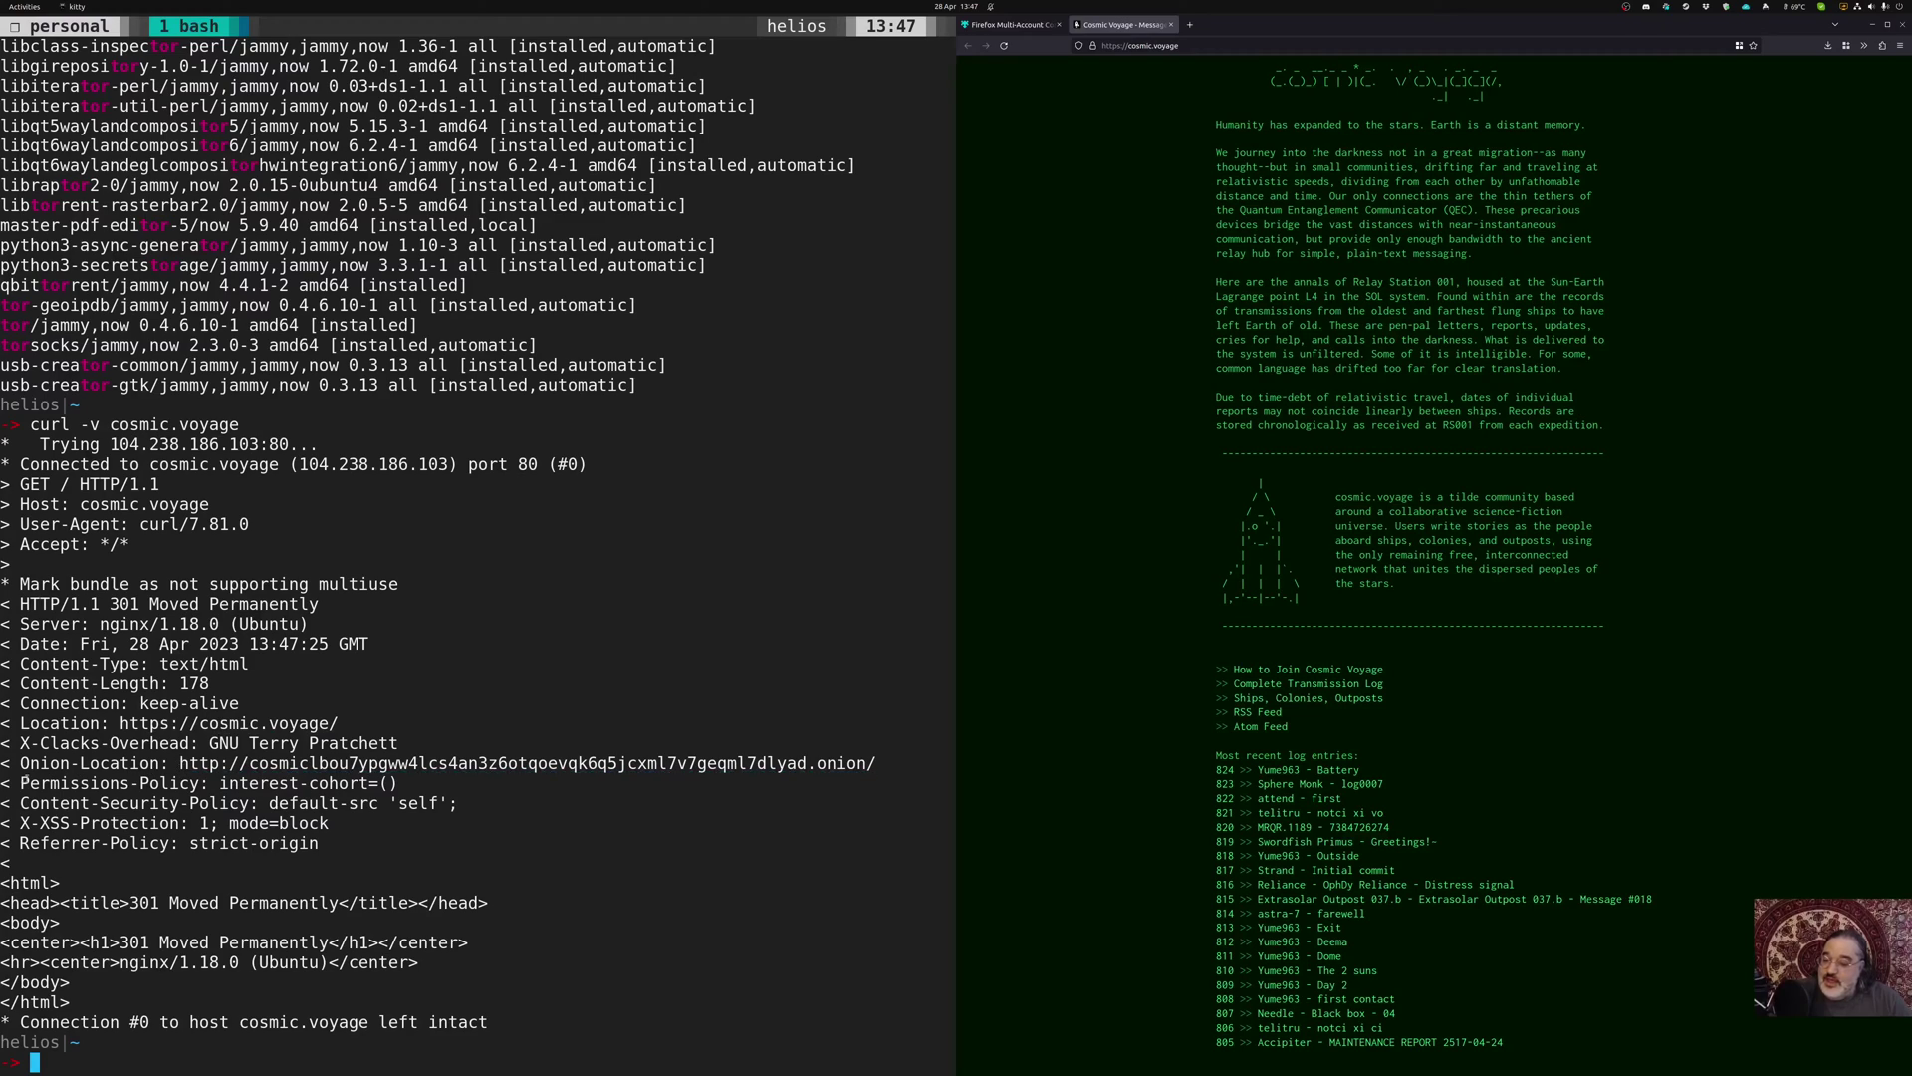
pyautogui.moveTo(180, 763); pyautogui.dragTo(876, 763)
pyautogui.hotkey('ctrl', 'c')
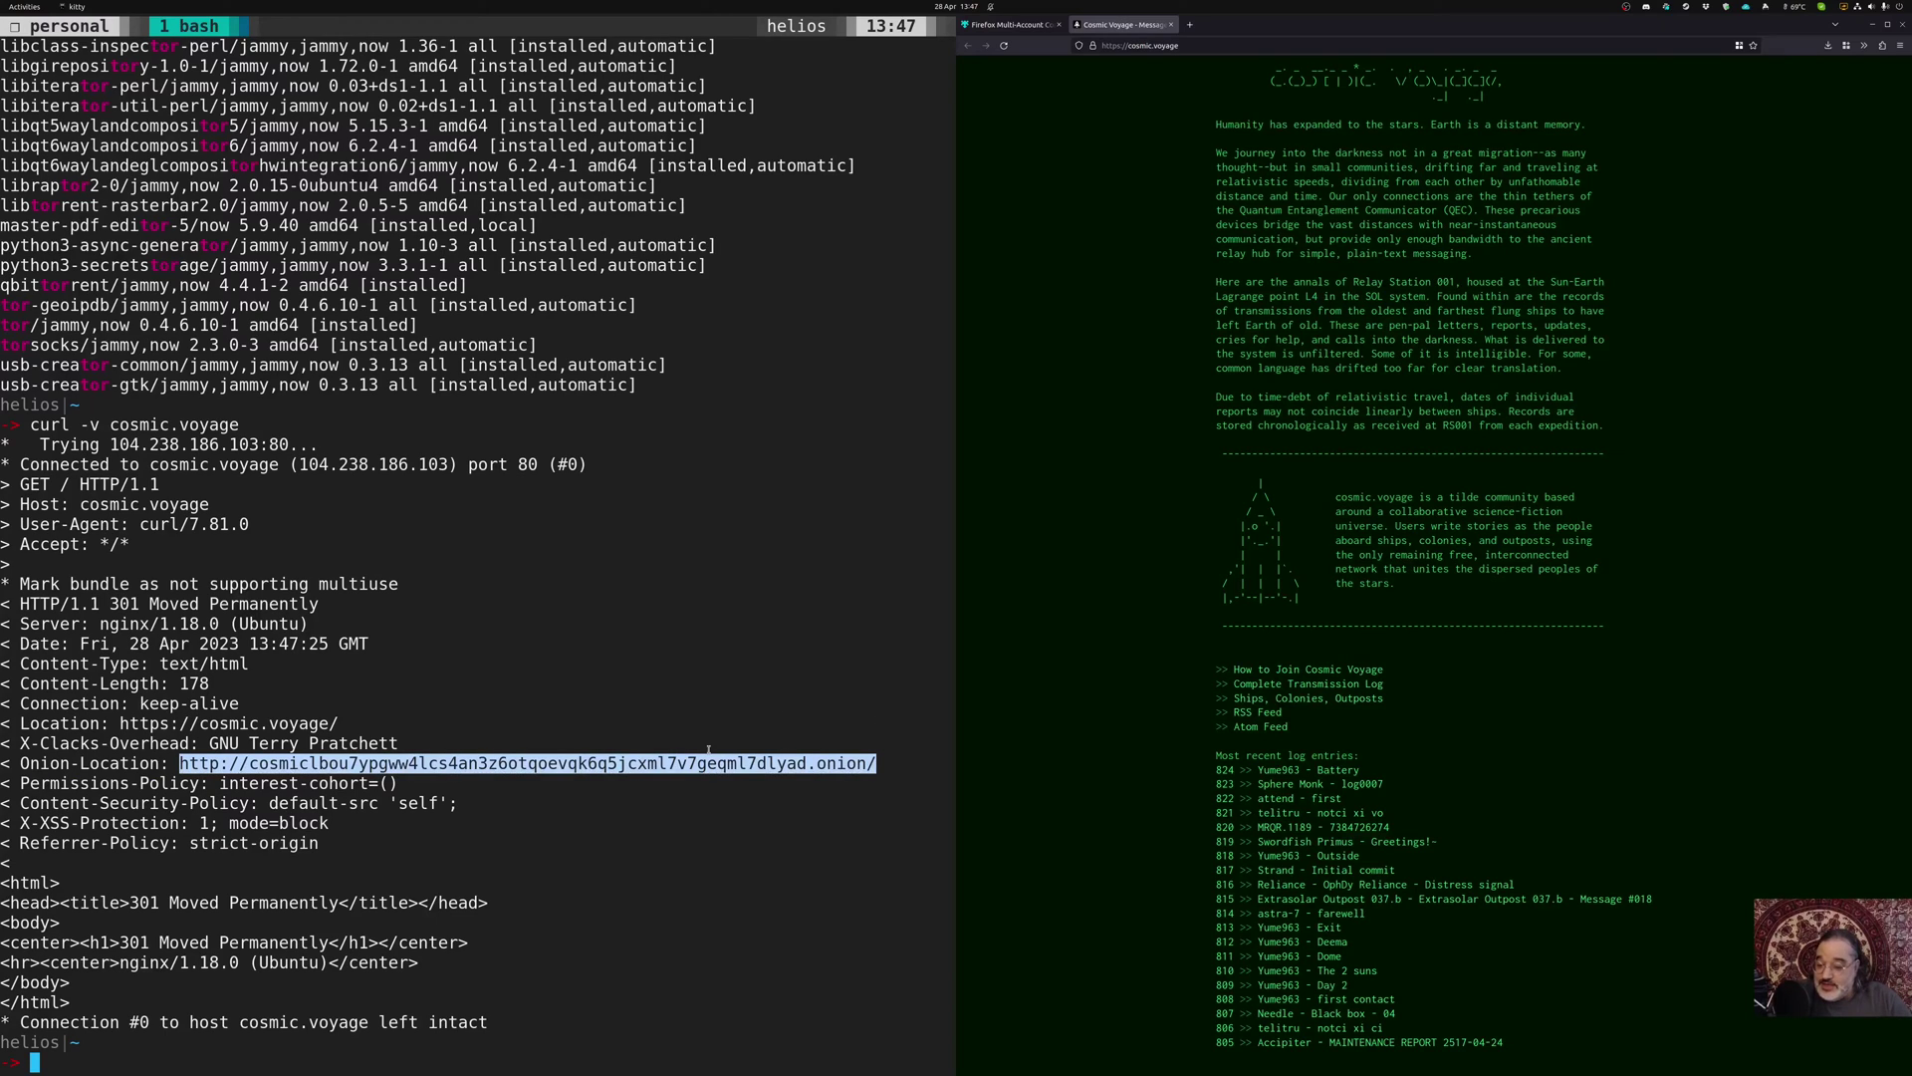
# Paste the onion address into the address bar and load it, getting Server Not Found
pyautogui.click(1200, 45)
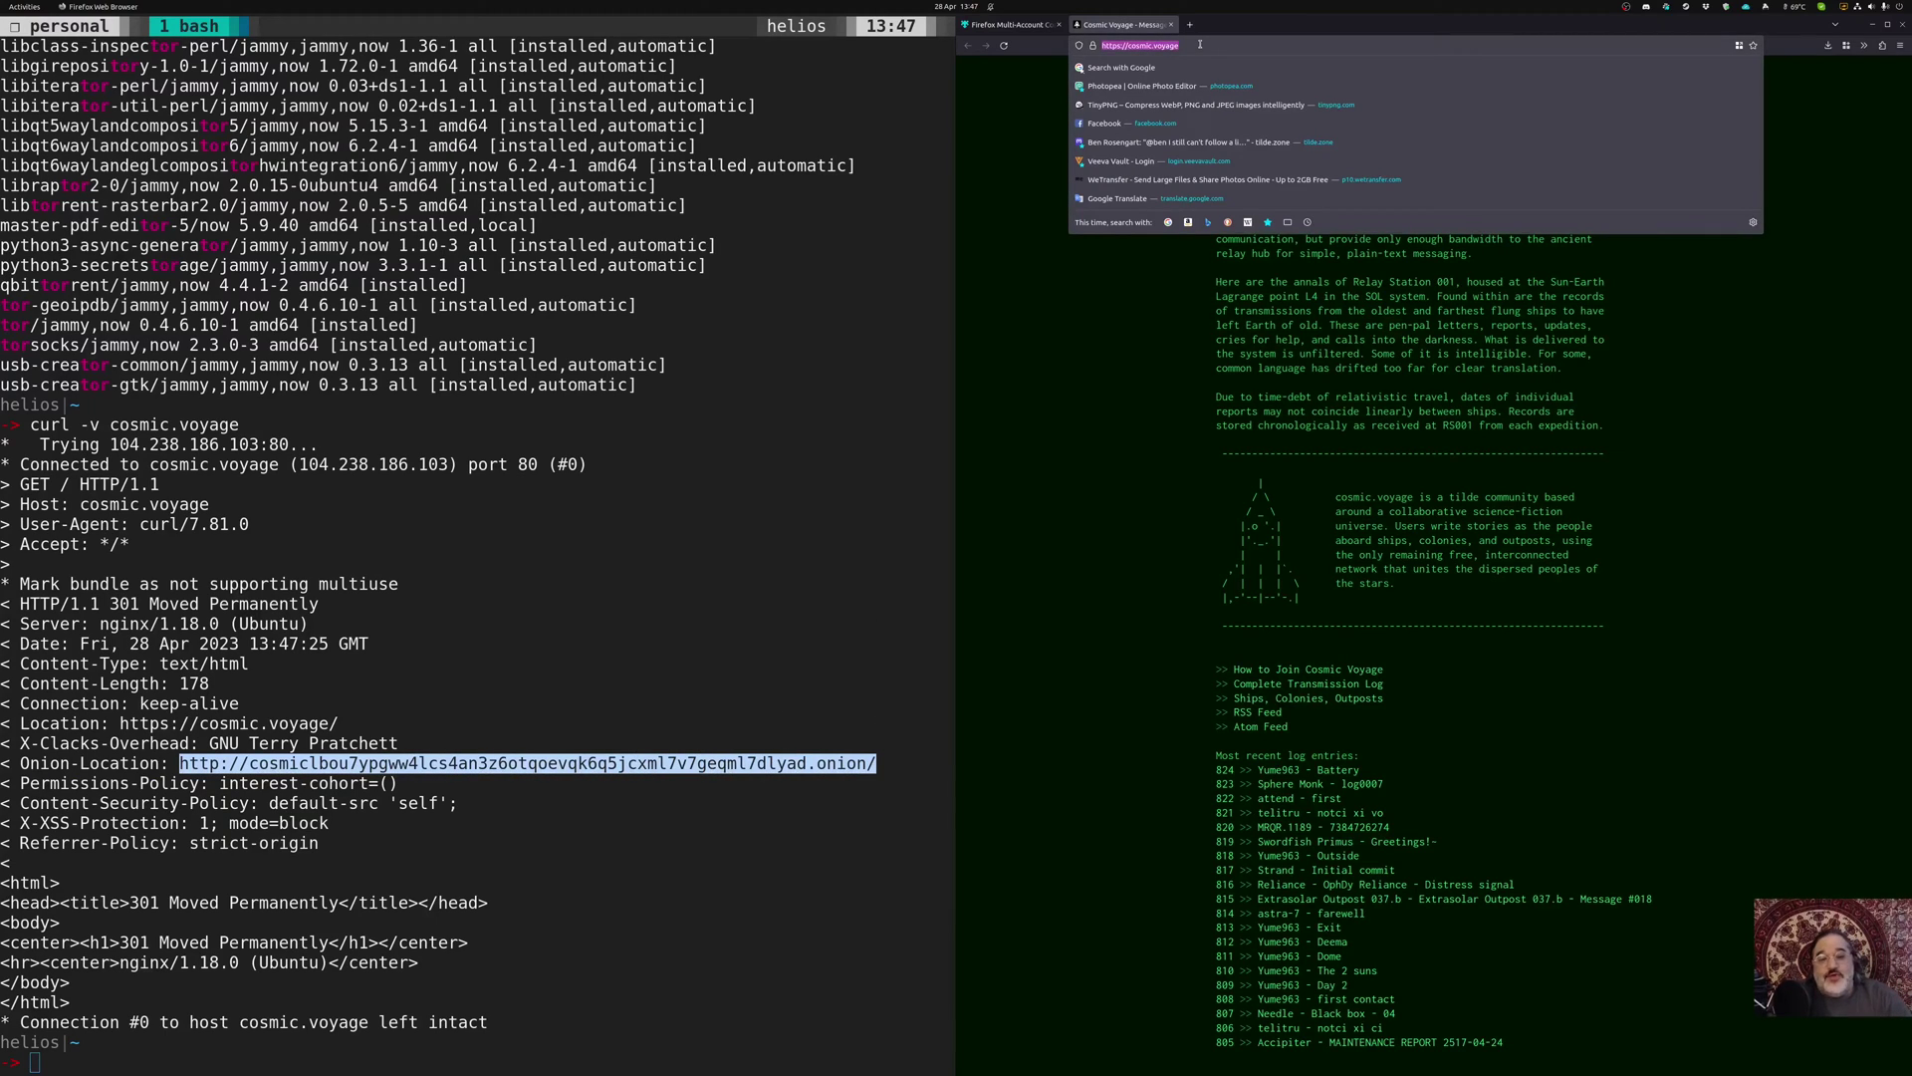
pyautogui.hotkey('ctrl', 'v')
pyautogui.press('Return')
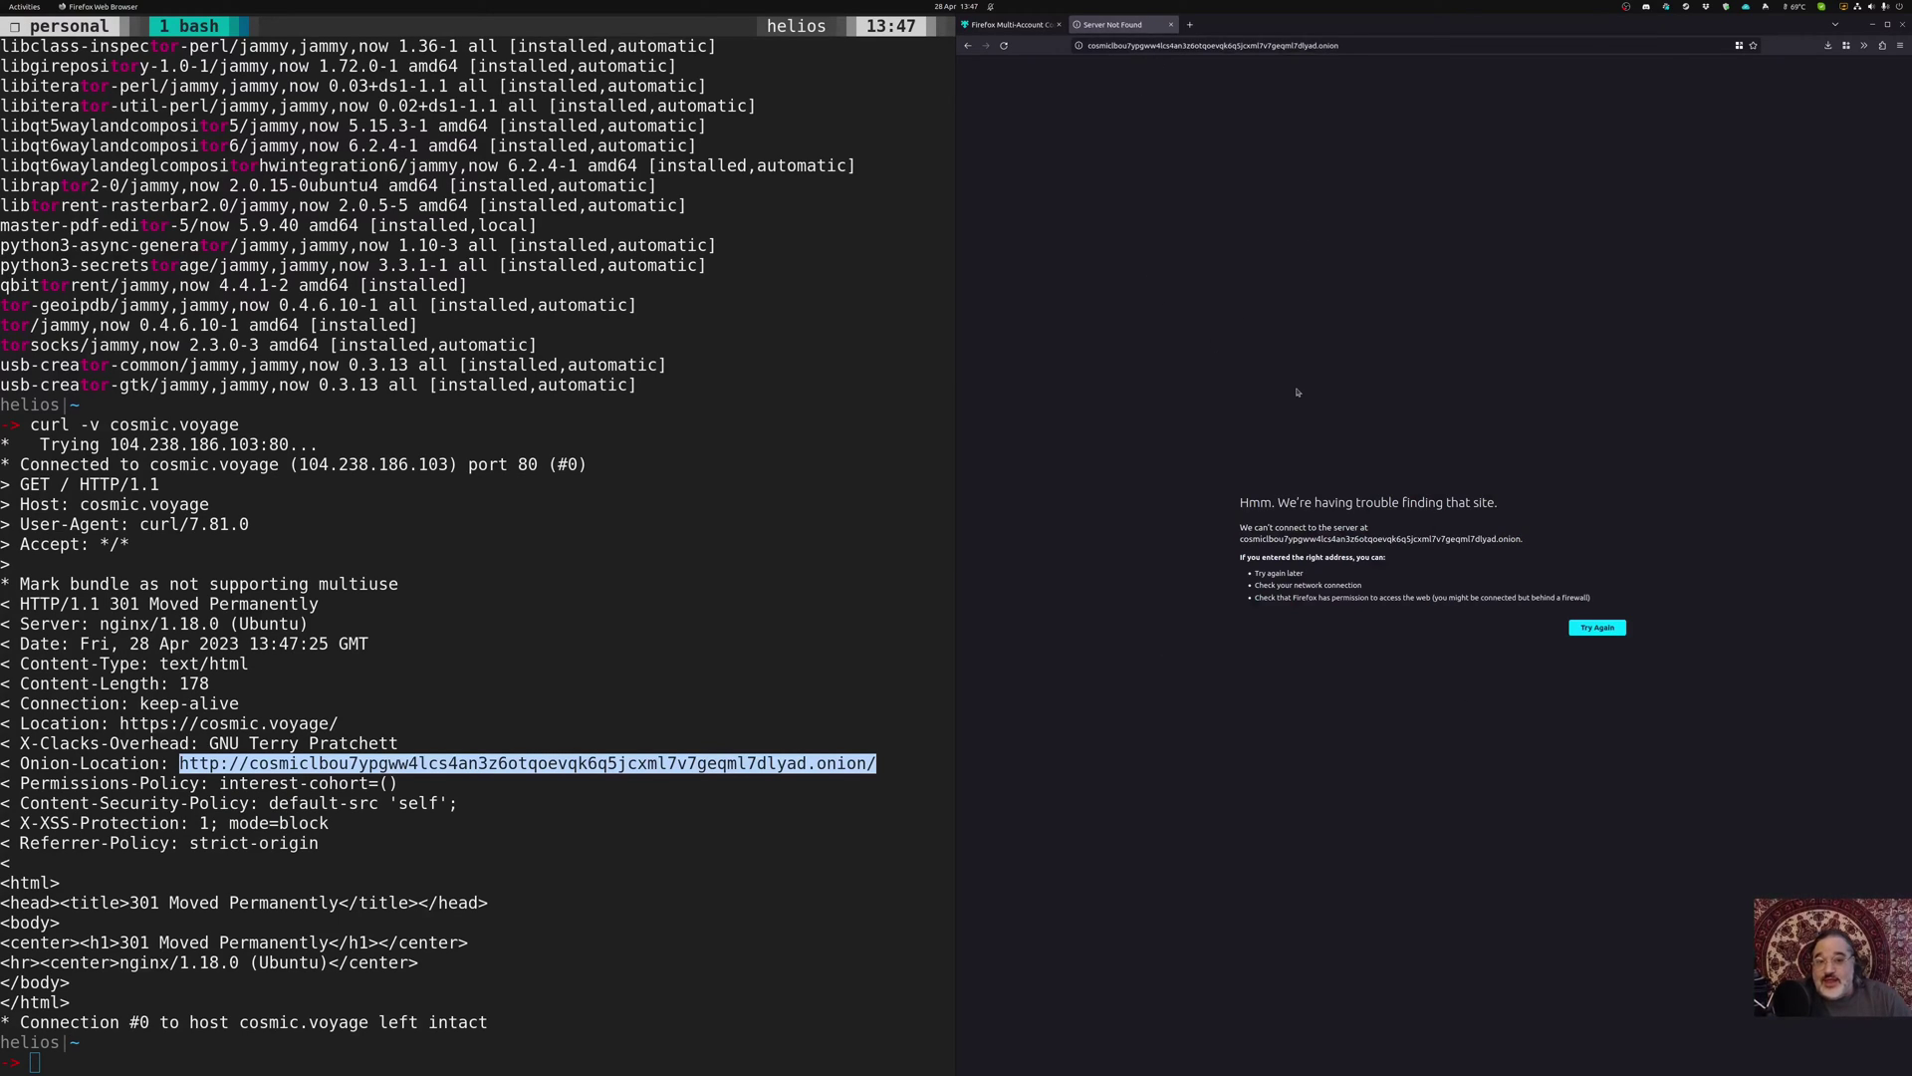
# Reopen the failed tab in a new Tor container tab
pyautogui.rightClick(1125, 25)
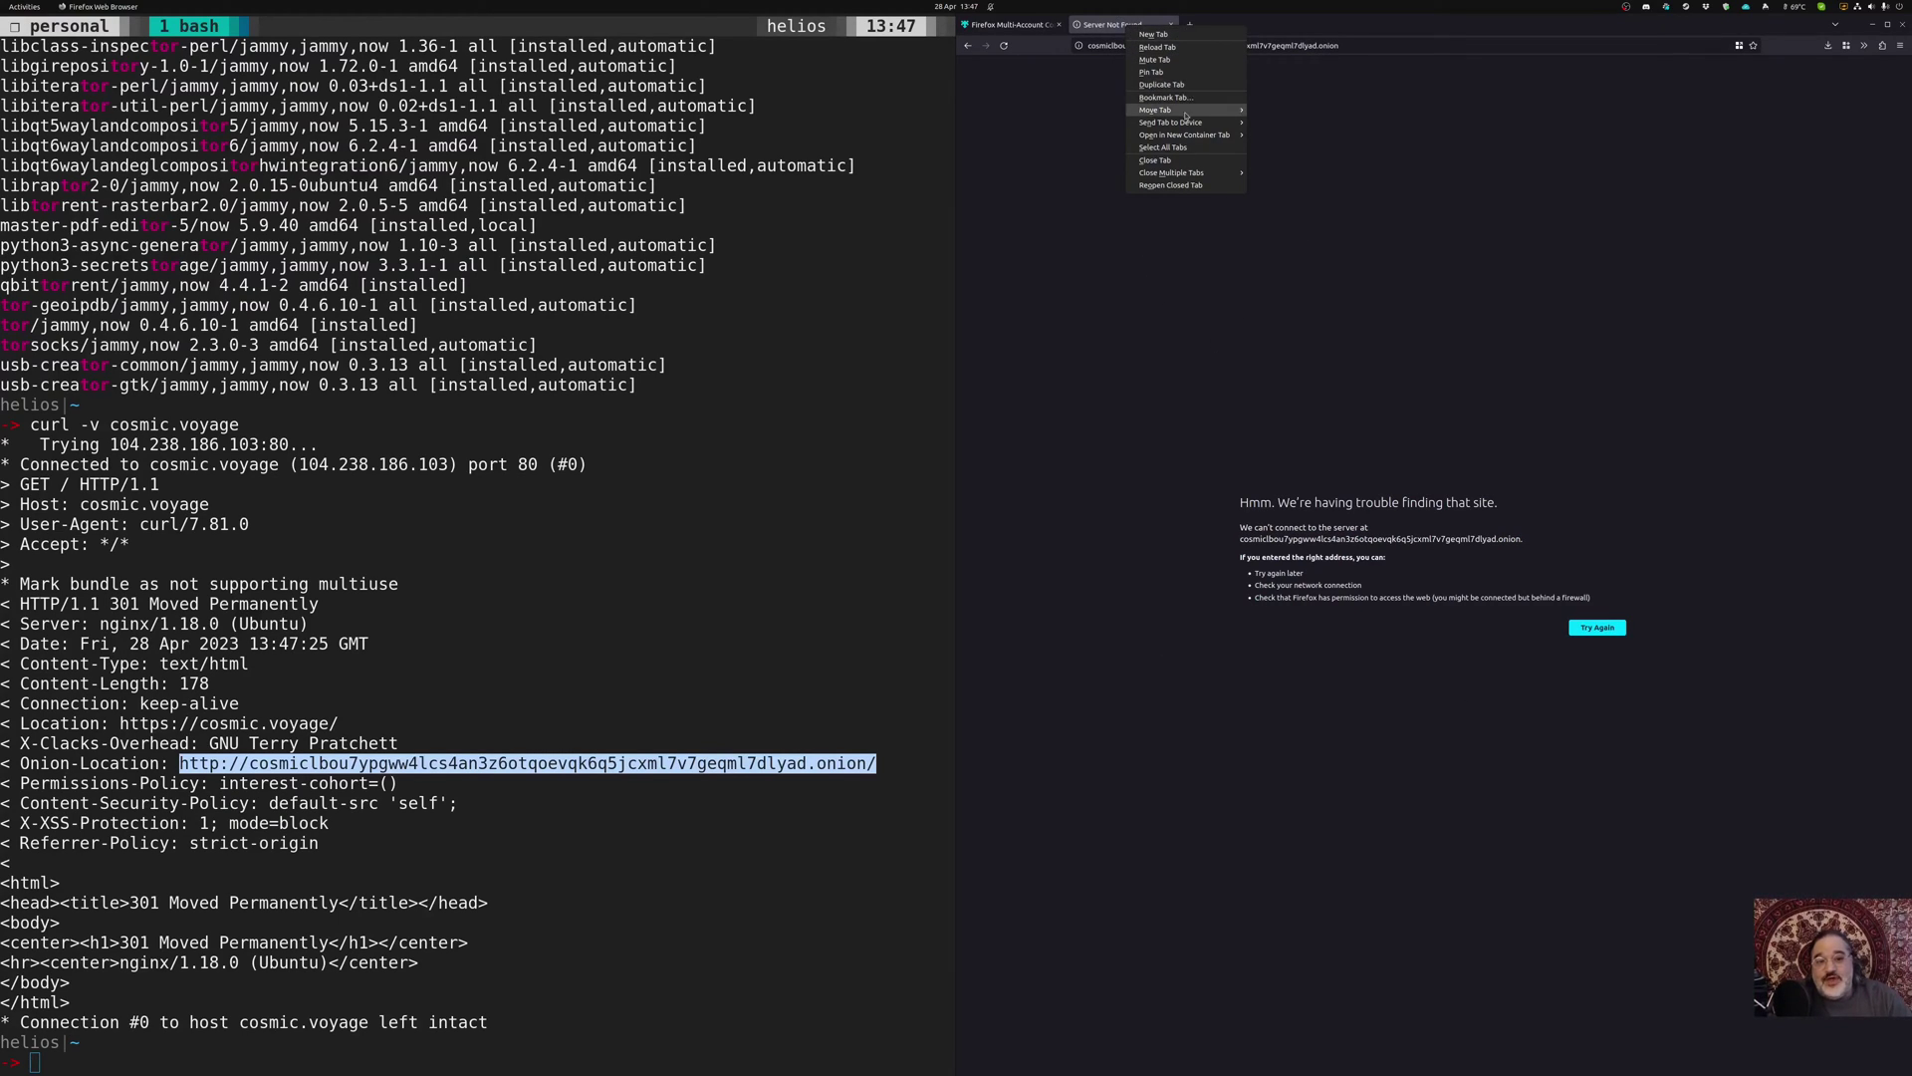
pyautogui.moveTo(1156, 138)
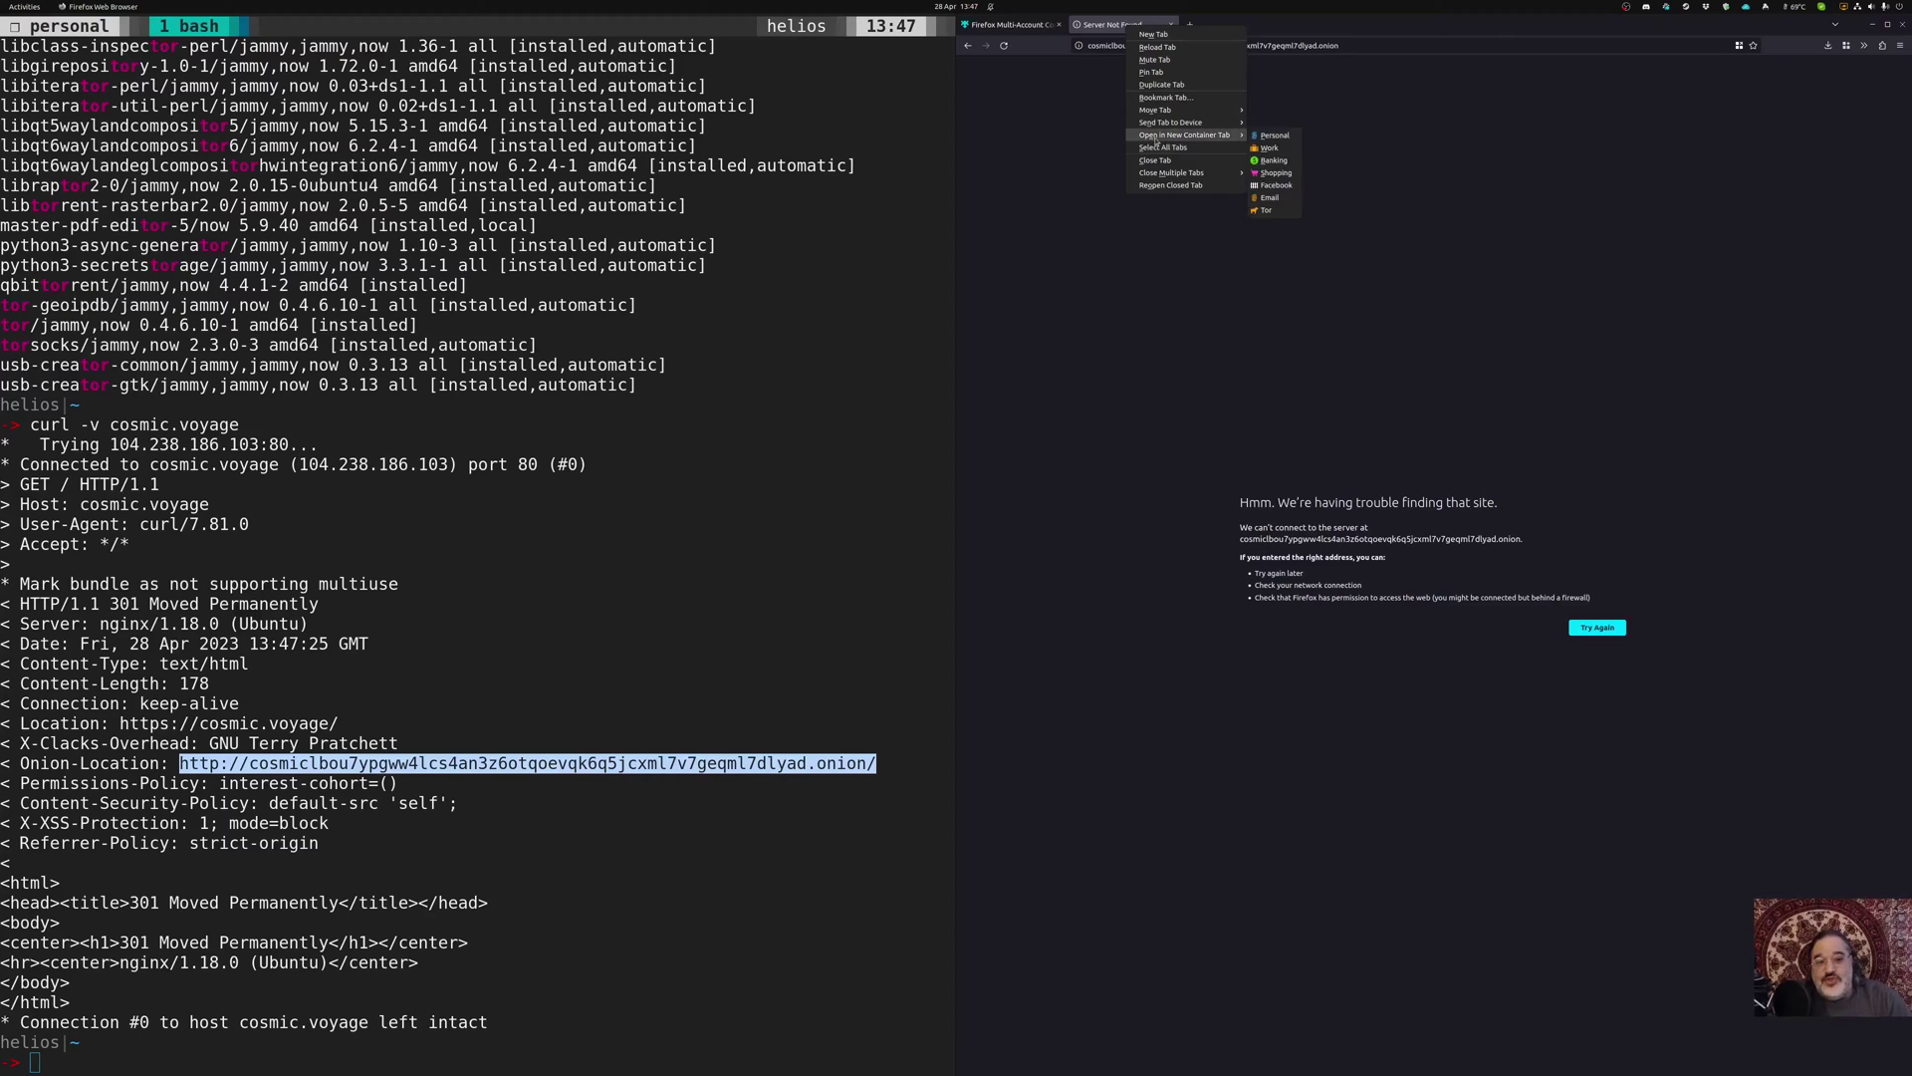
pyautogui.click(1267, 211)
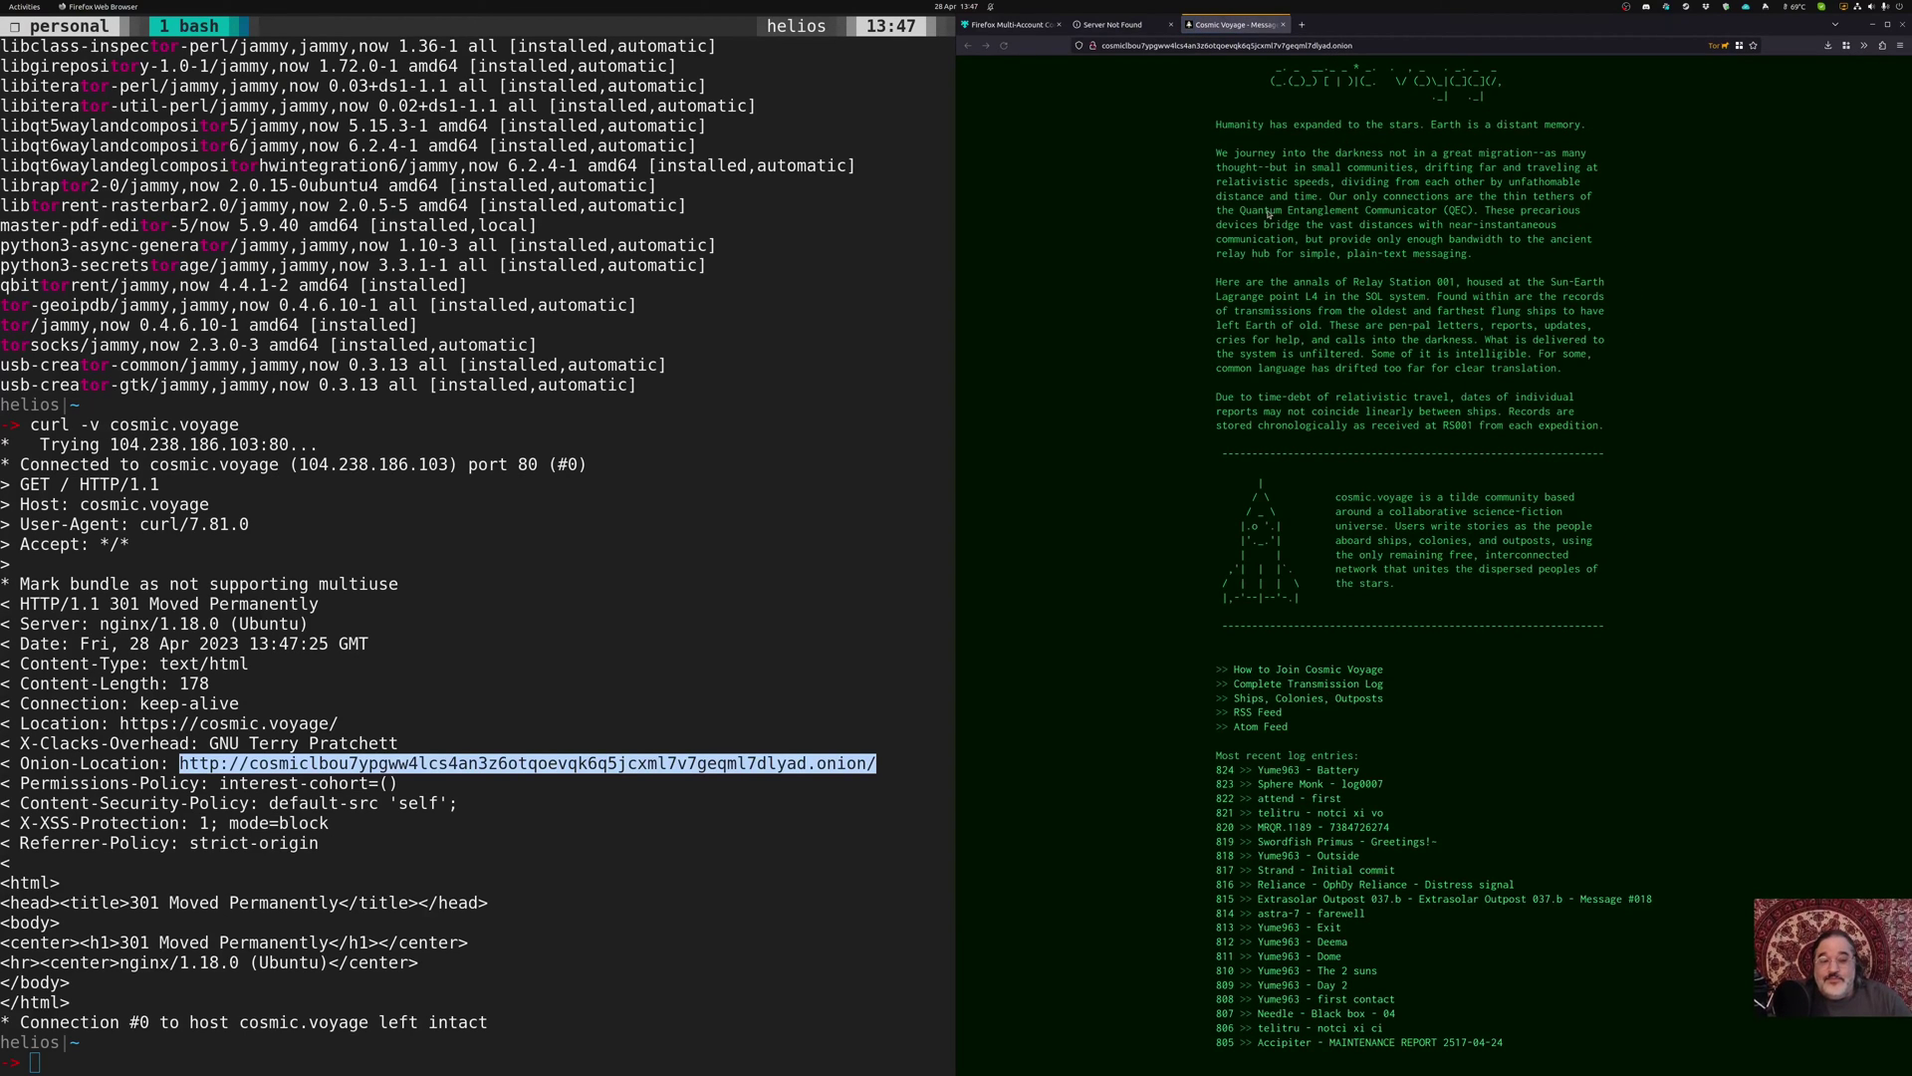
# Return to the Server Not Found tab and select its onion URL
pyautogui.click(1122, 50)
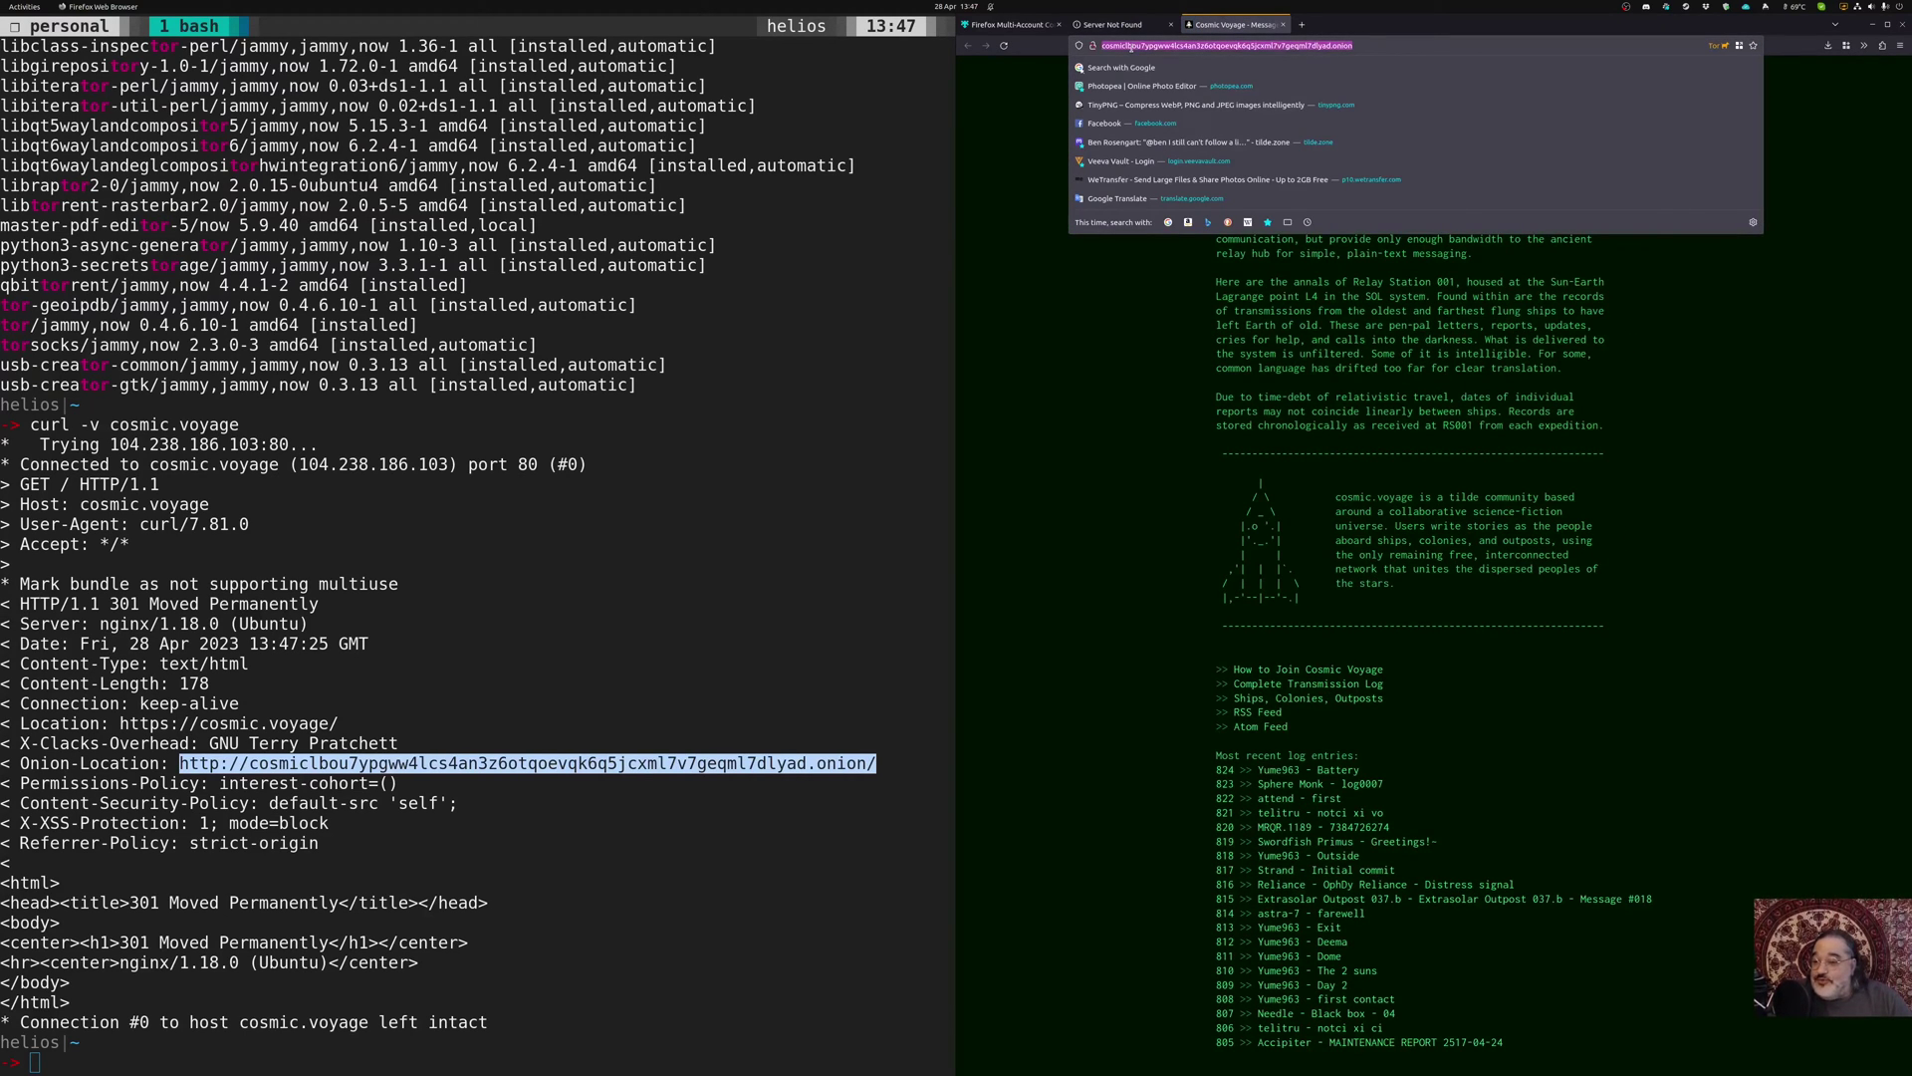
pyautogui.click(1806, 132)
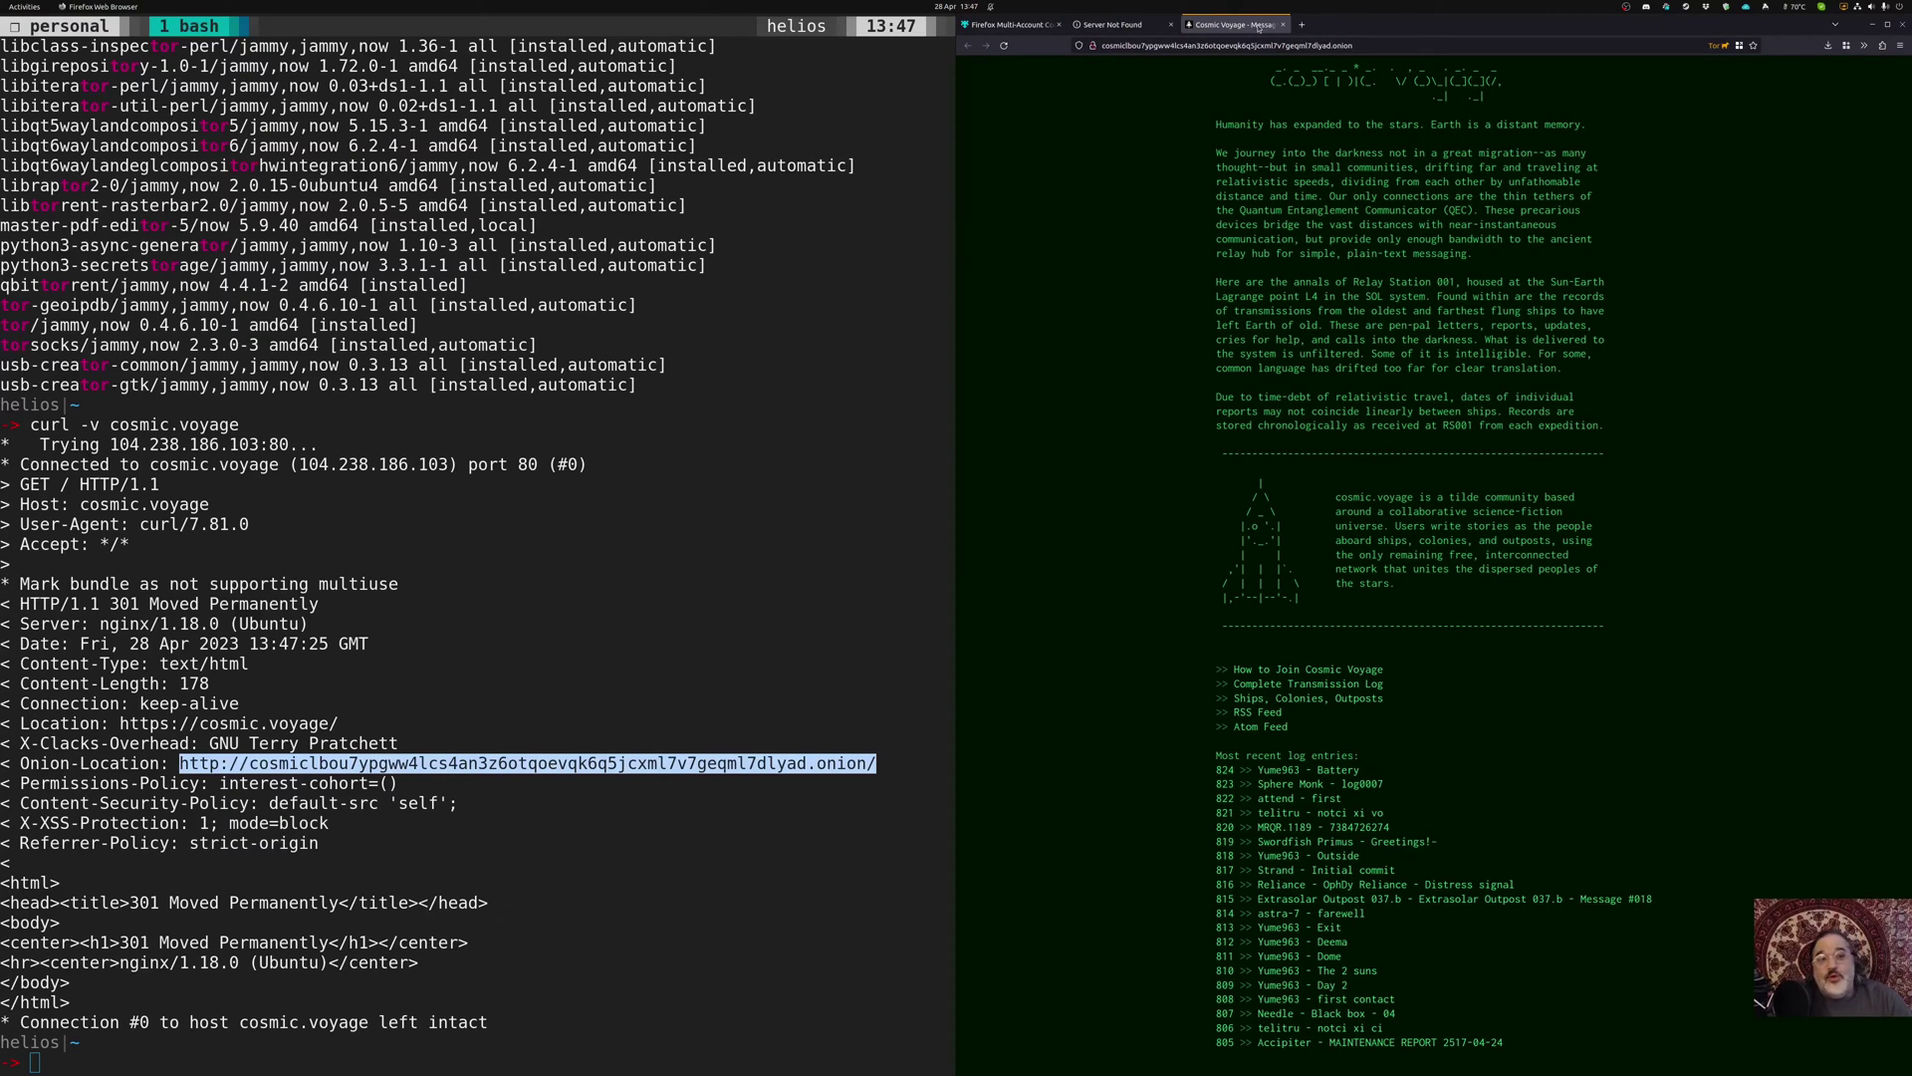
pyautogui.click(1140, 26)
pyautogui.click(1140, 45)
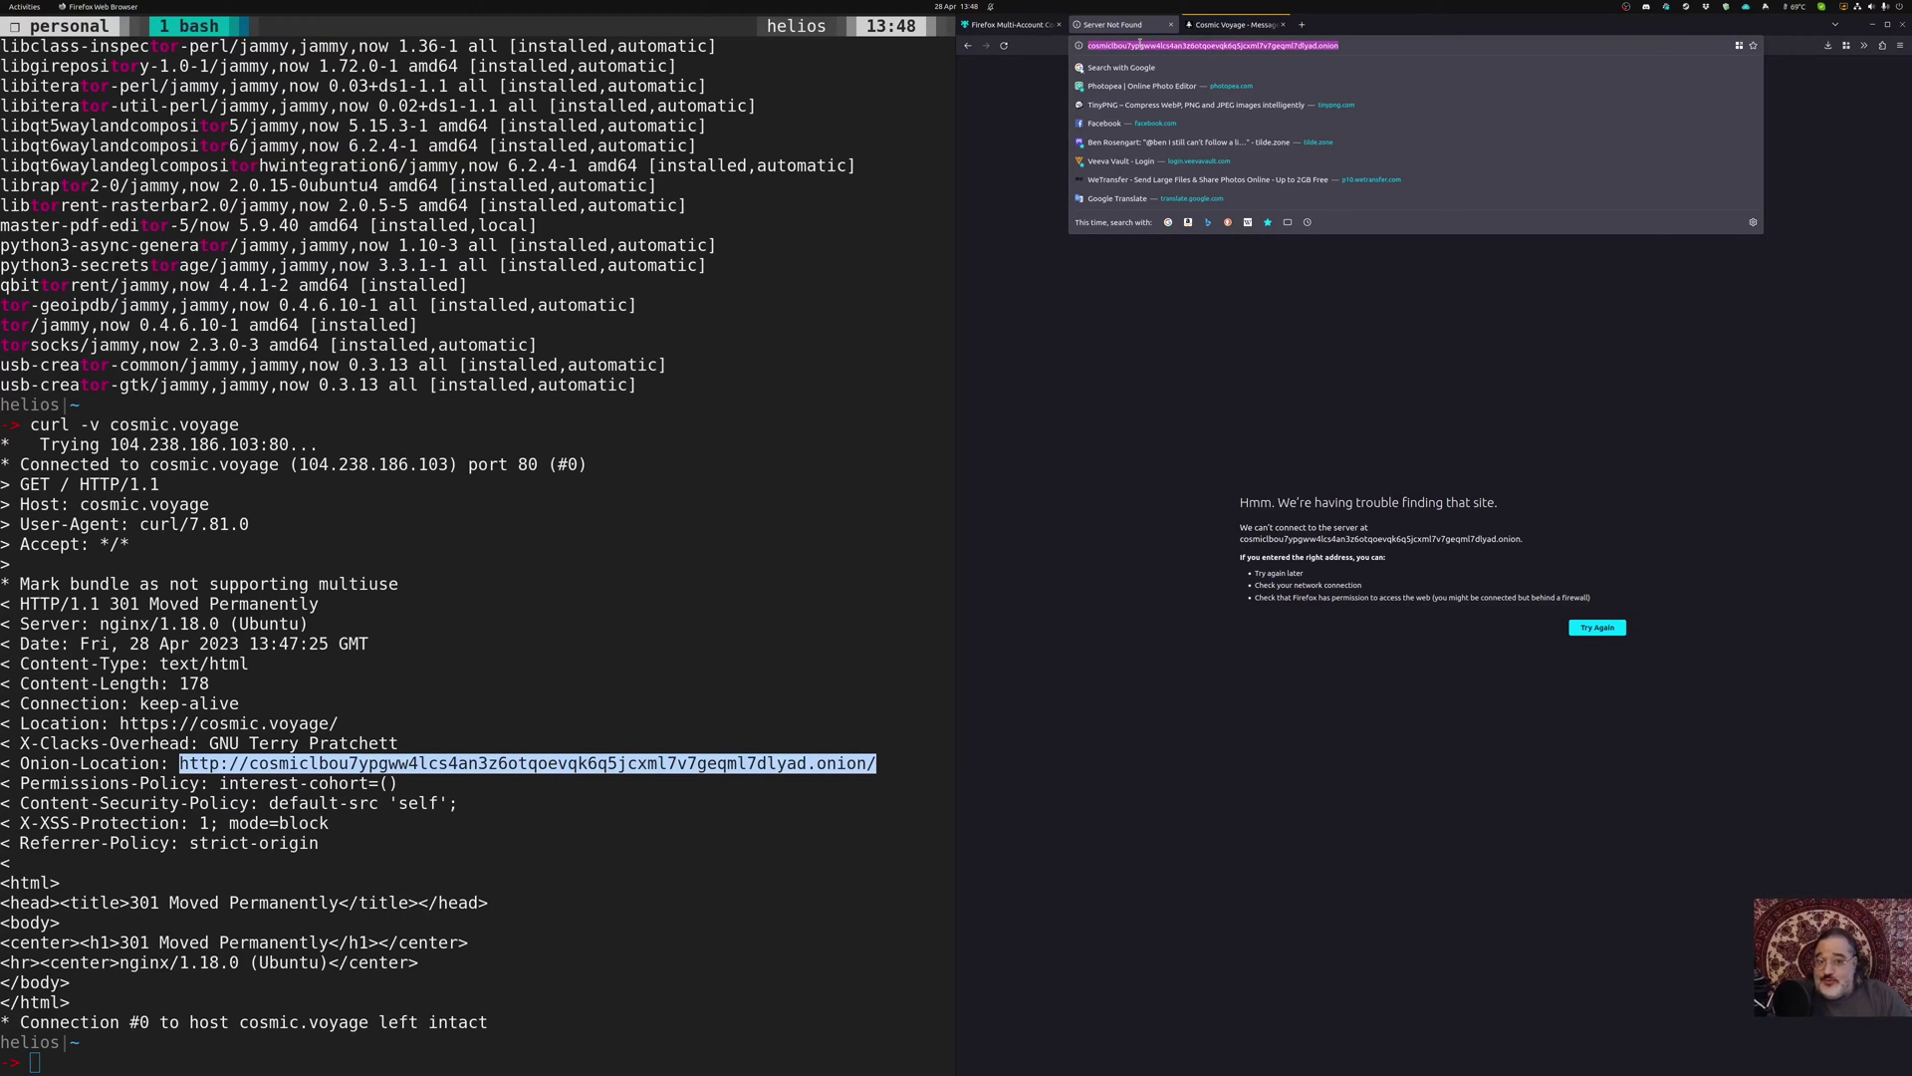
# Replace the failed tab's address with ipchicken to load the IP Chicken page
pyautogui.write('ipchik')
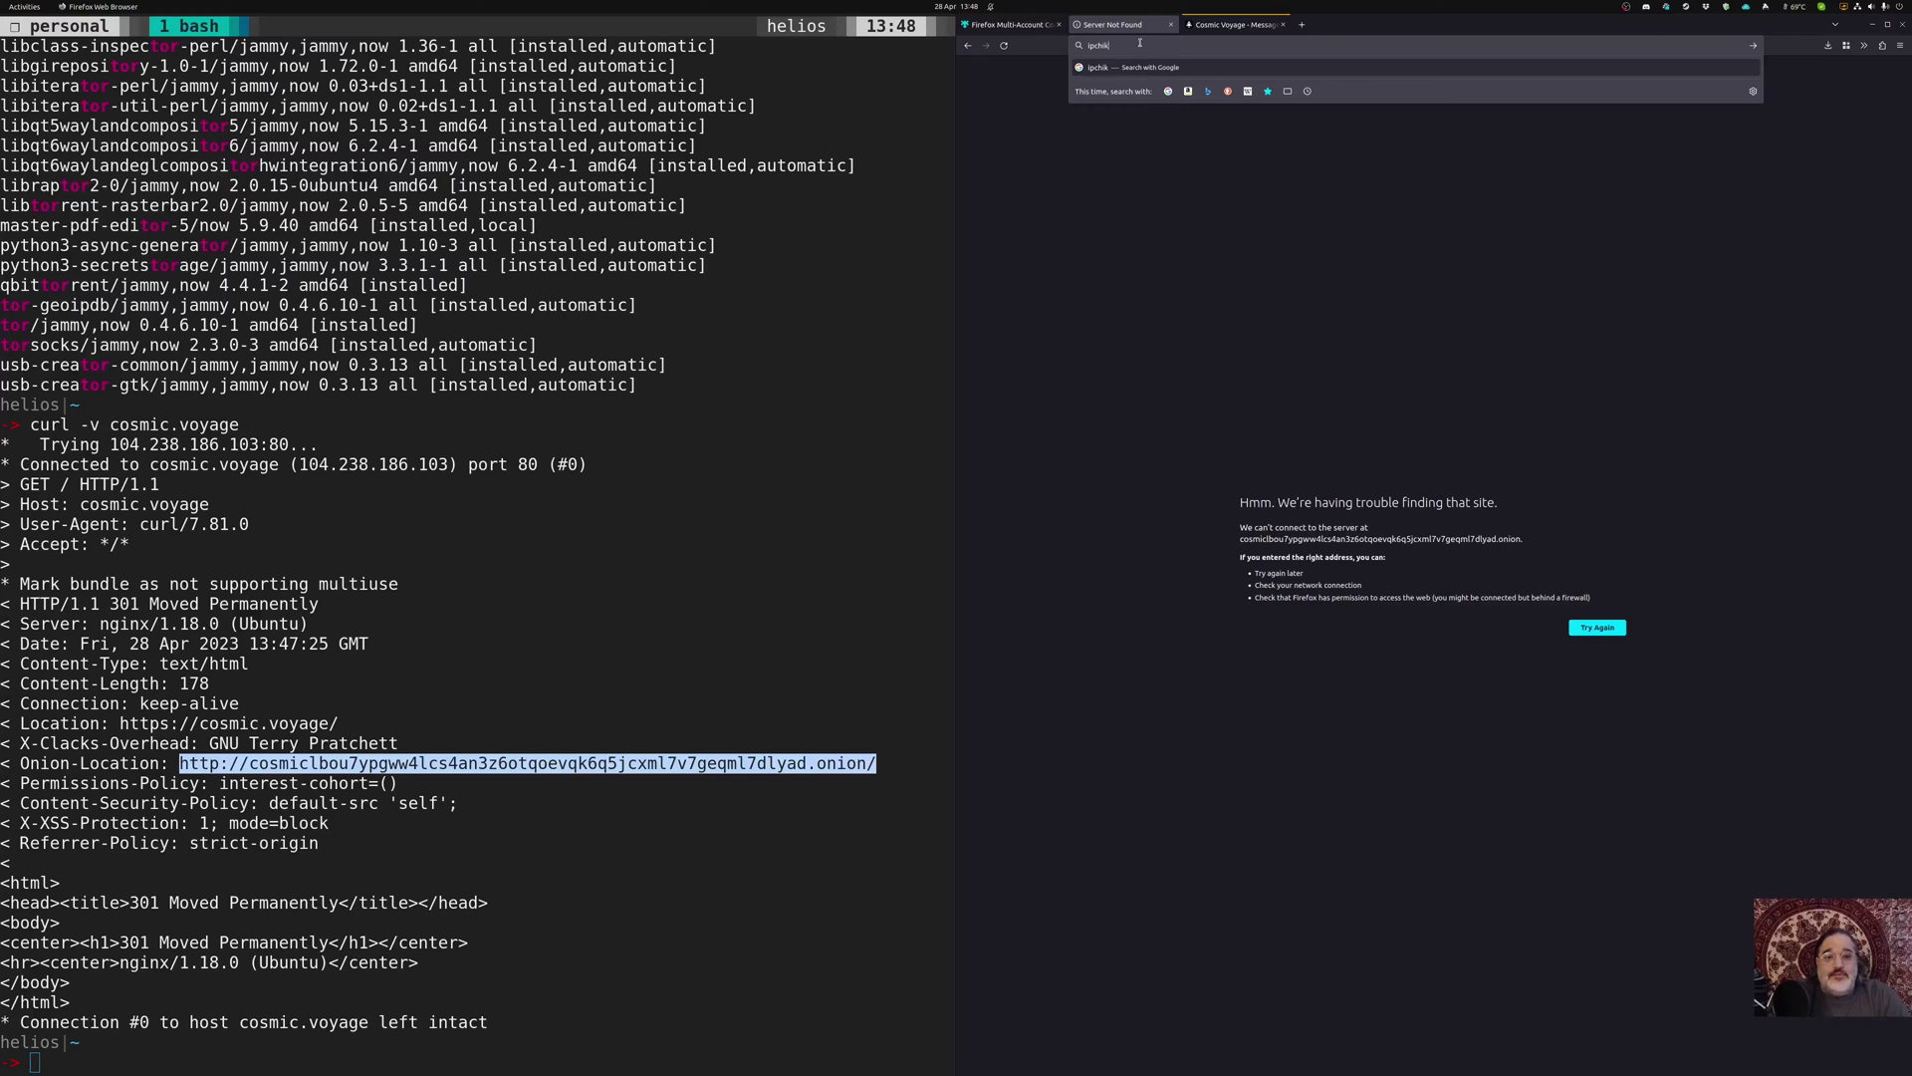
pyautogui.press('BackSpace')
pyautogui.write('cken.co')
pyautogui.press('Return')
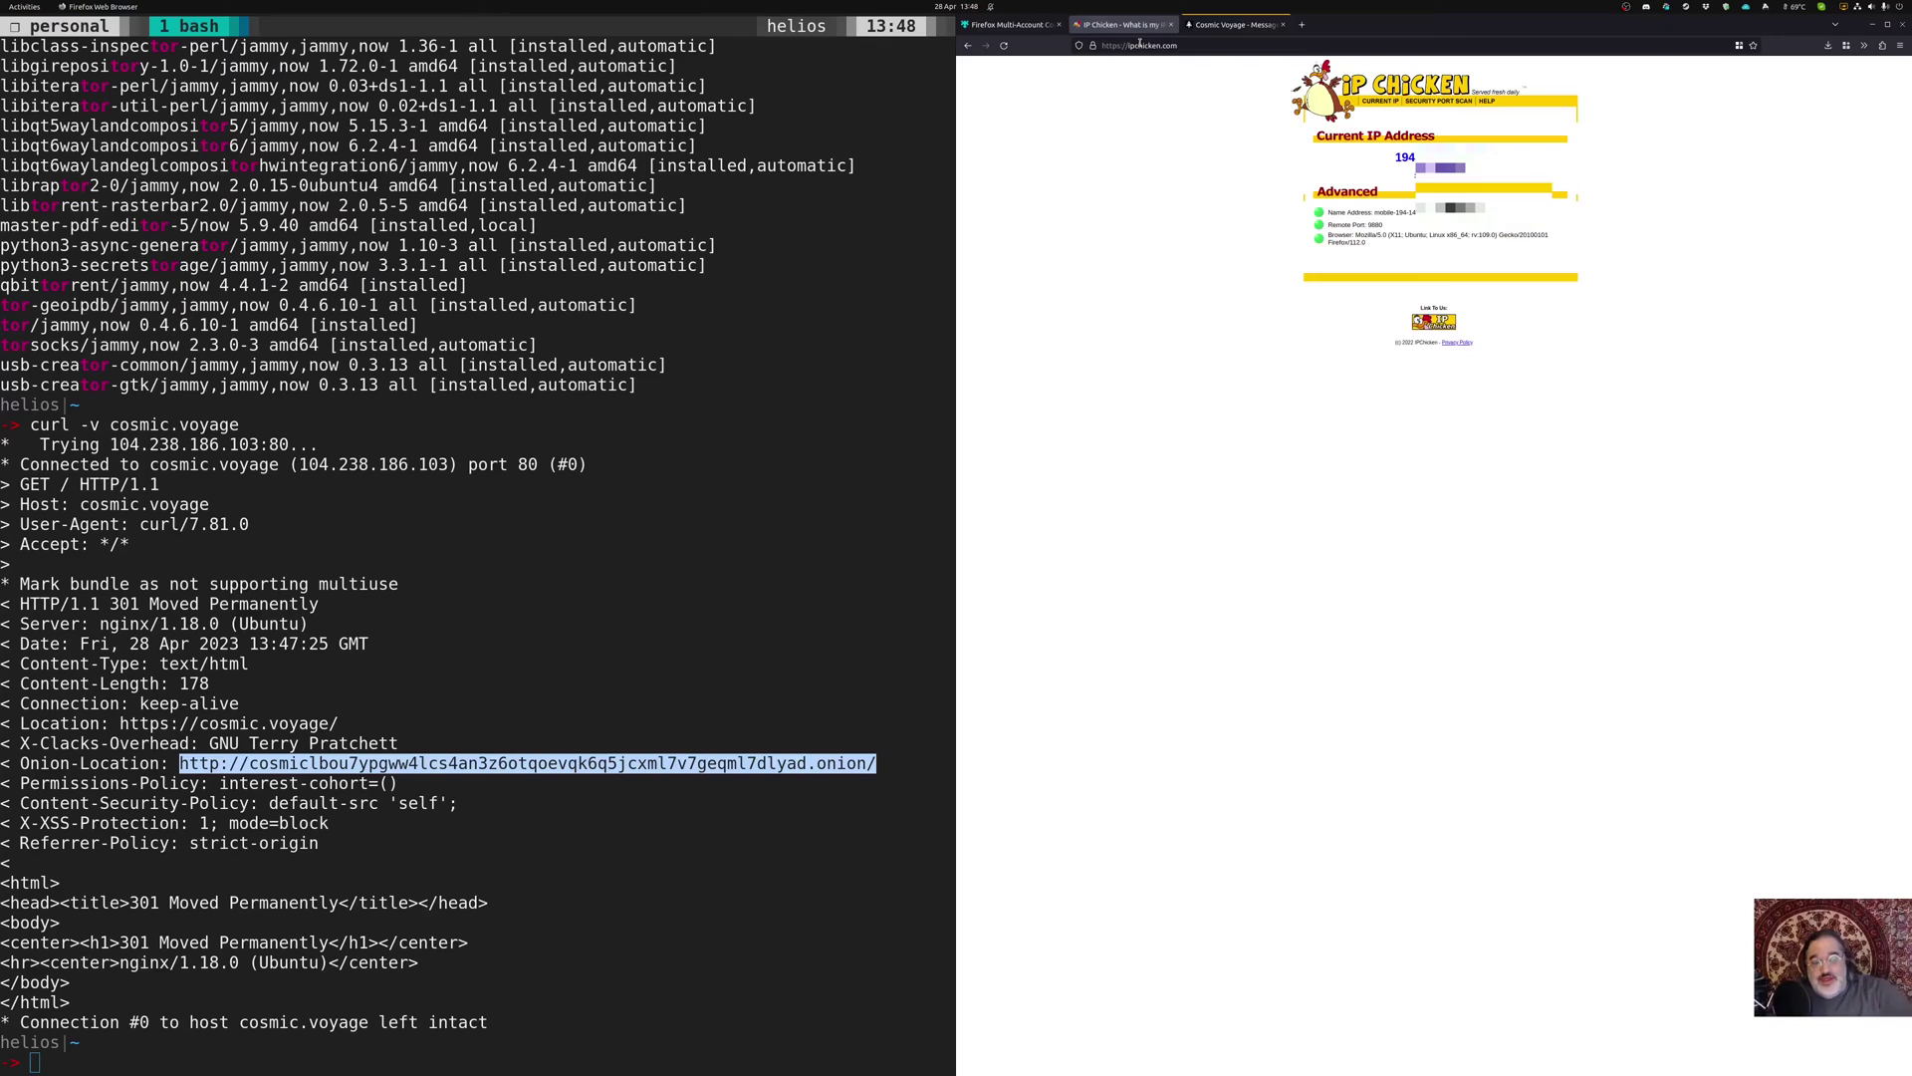
pyautogui.click(716, 623)
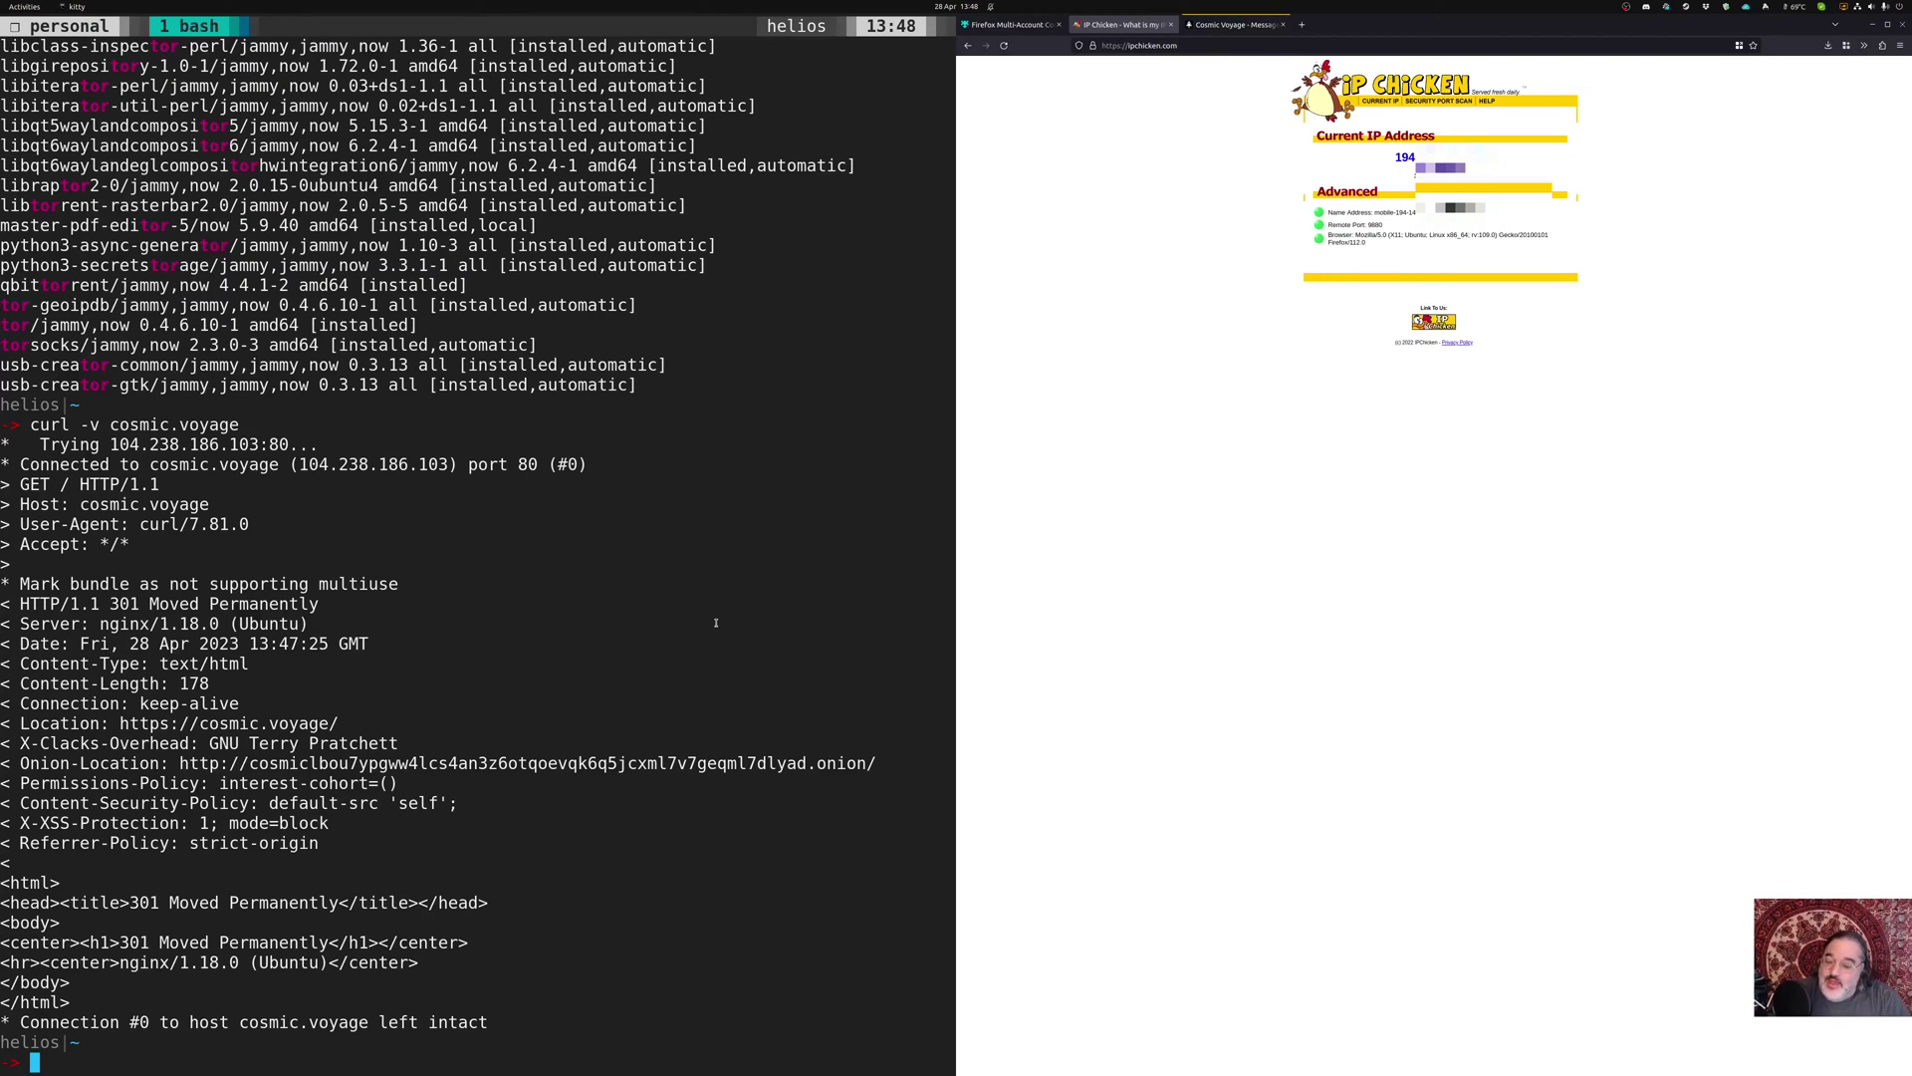
# Clear the terminal with Ctrl+L and run 'alias proxy'
pyautogui.write('ali')
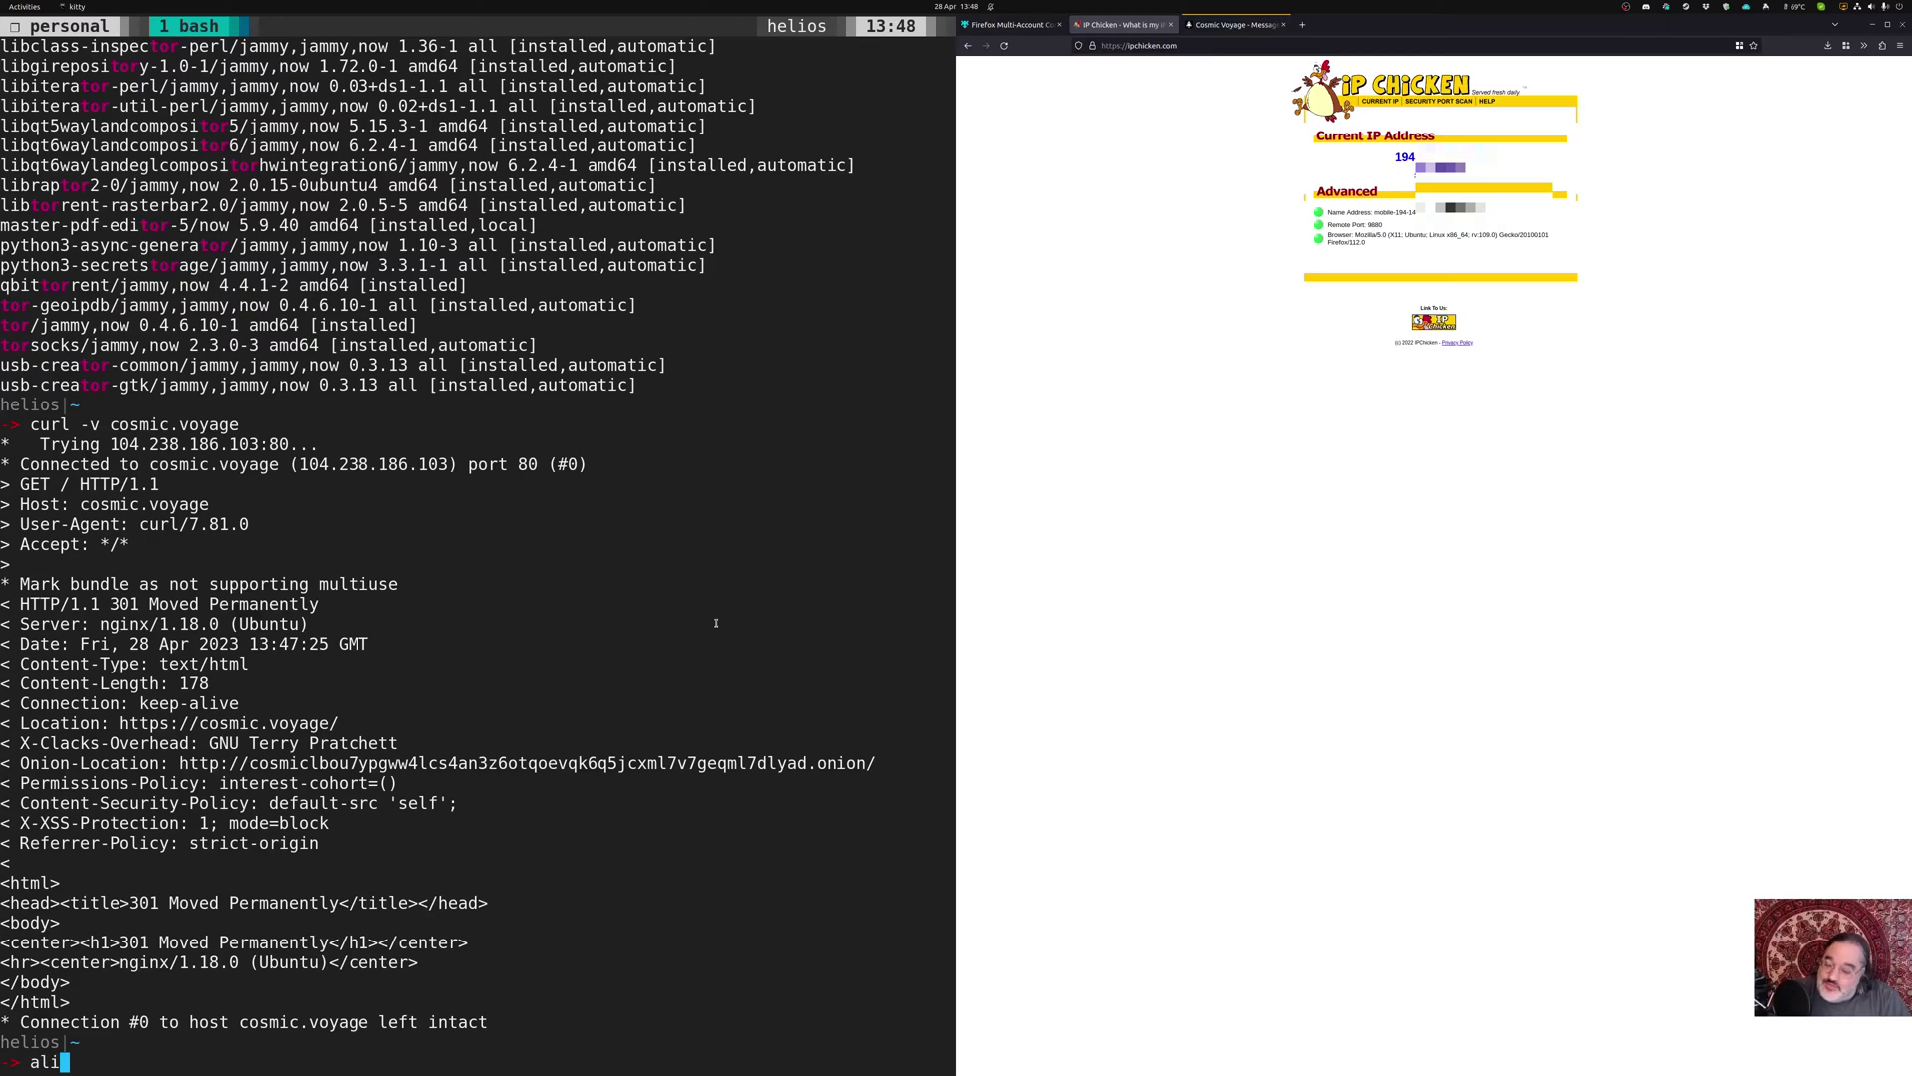
pyautogui.press('BackSpace')
pyautogui.press('BackSpace')
pyautogui.press('BackSpace')
pyautogui.hotkey('ctrl', 'l')
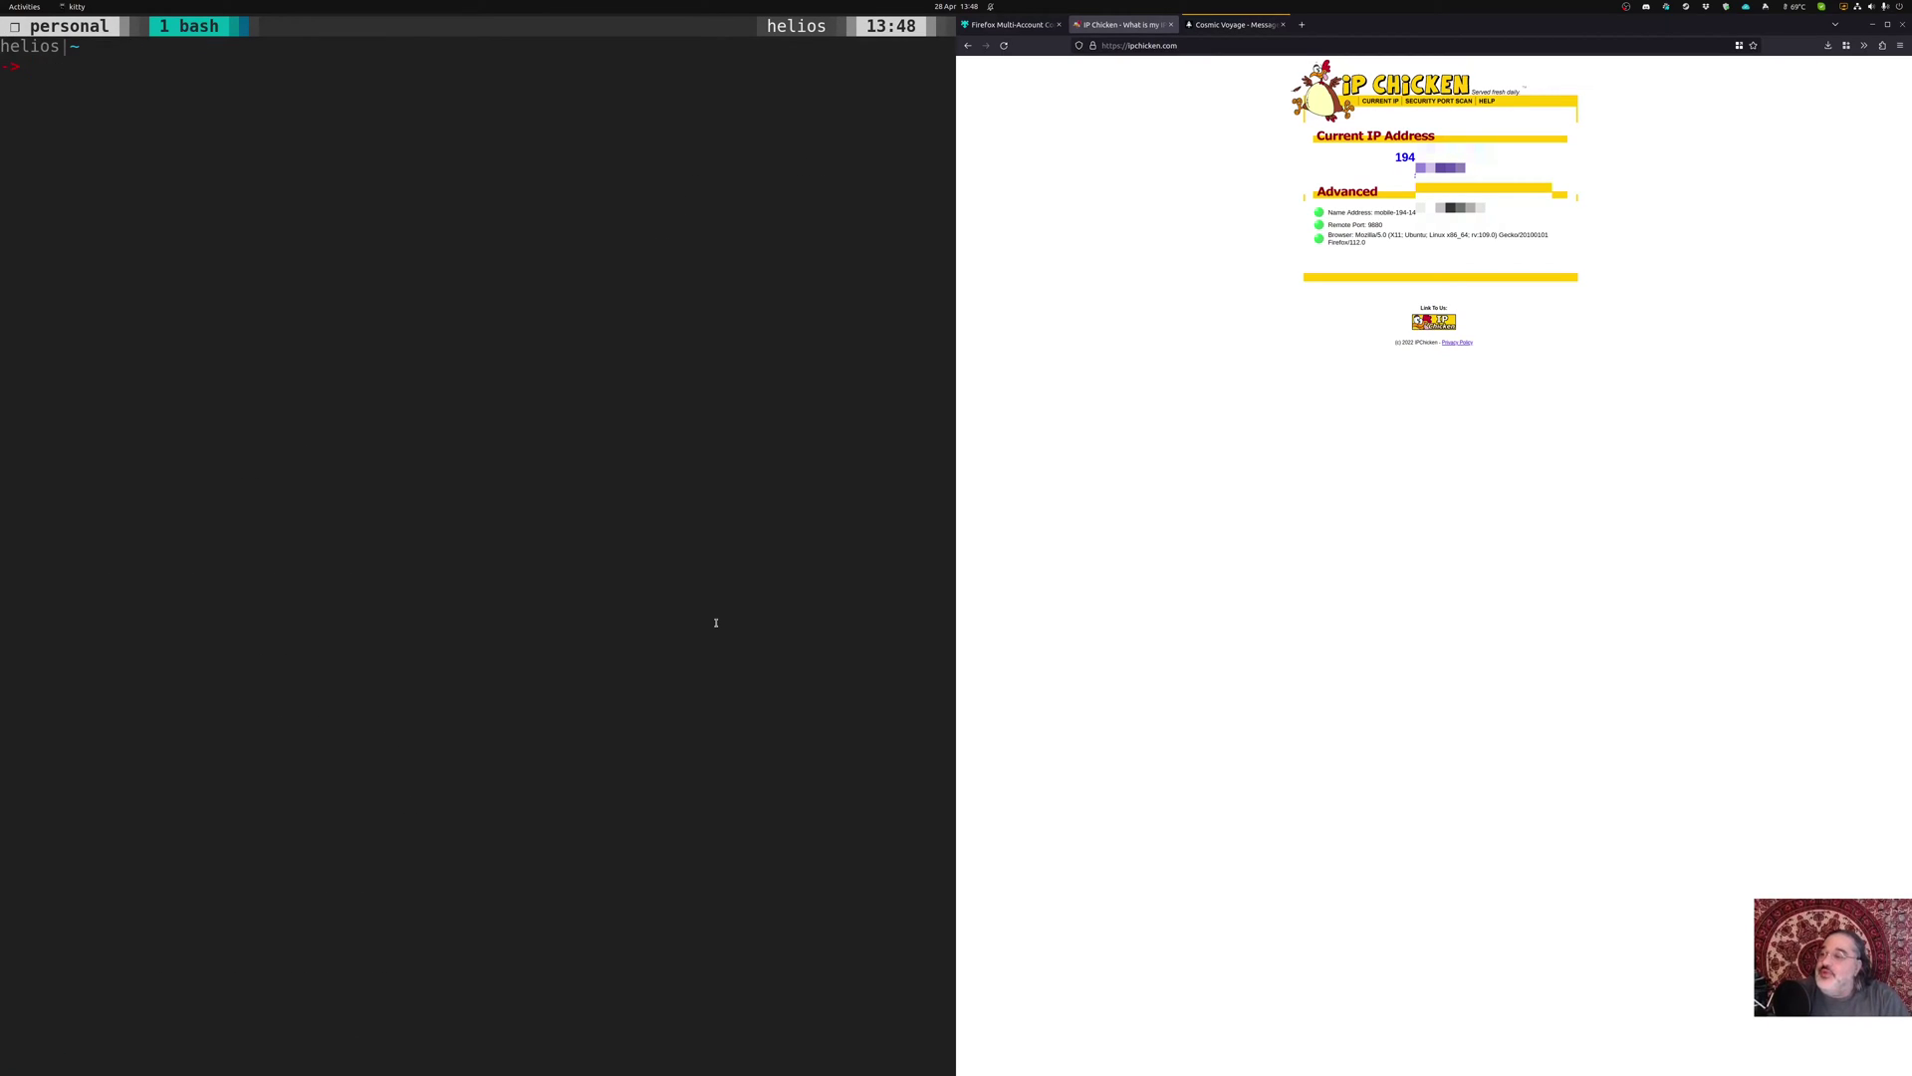
pyautogui.write('alias')
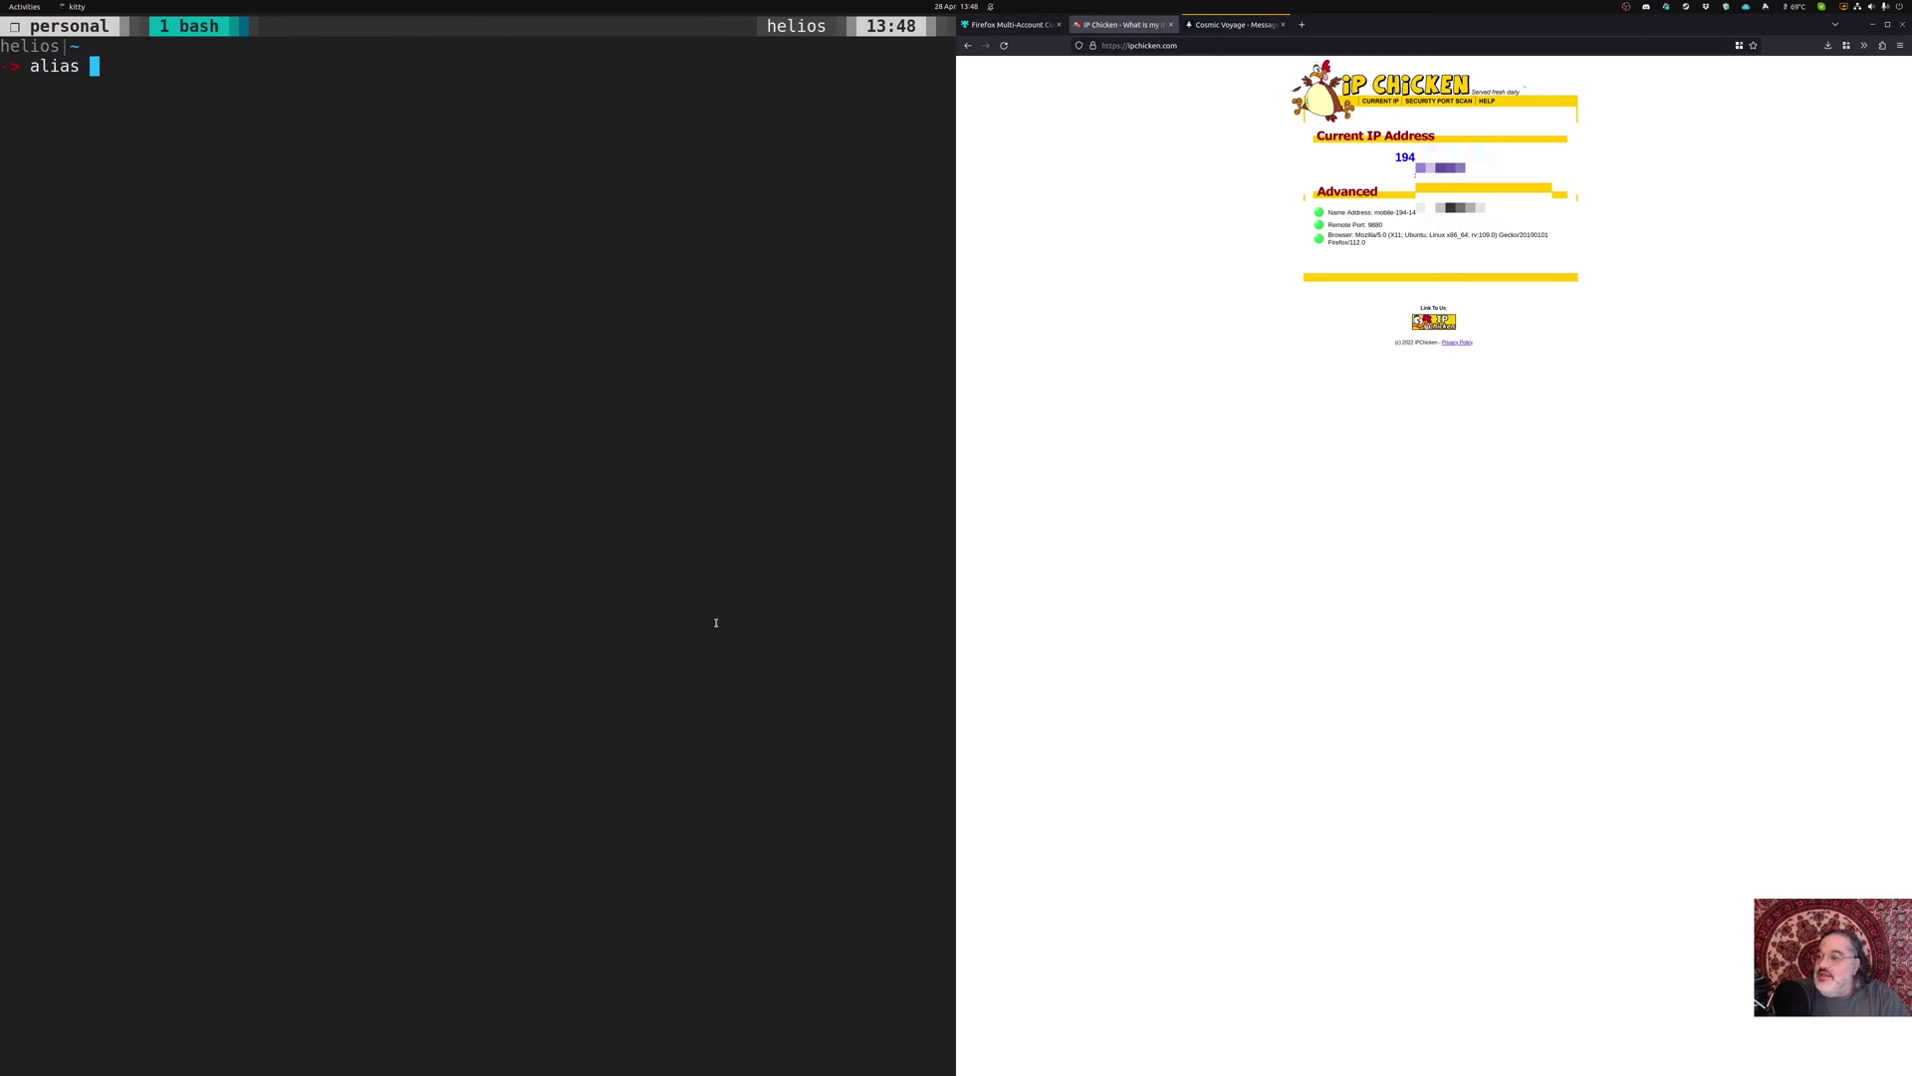
pyautogui.write(' proxy')
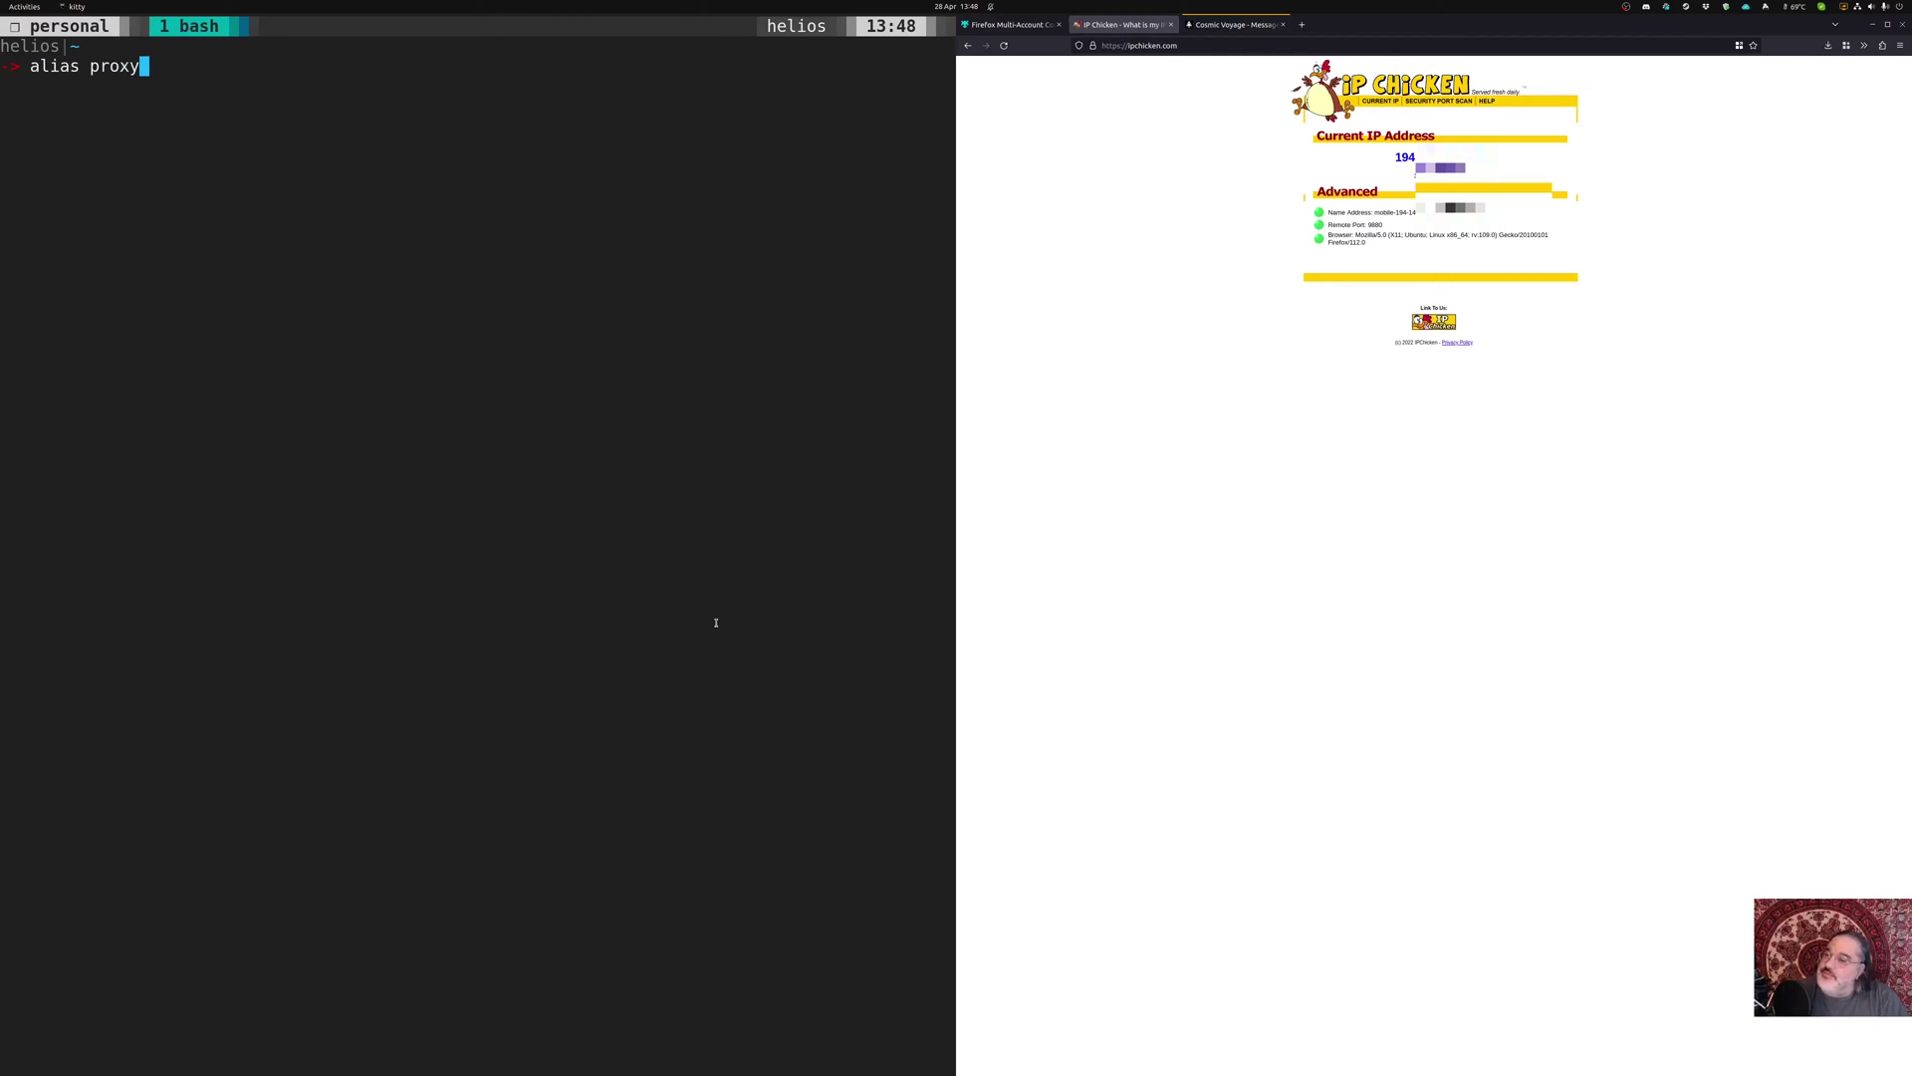
pyautogui.press('Return')
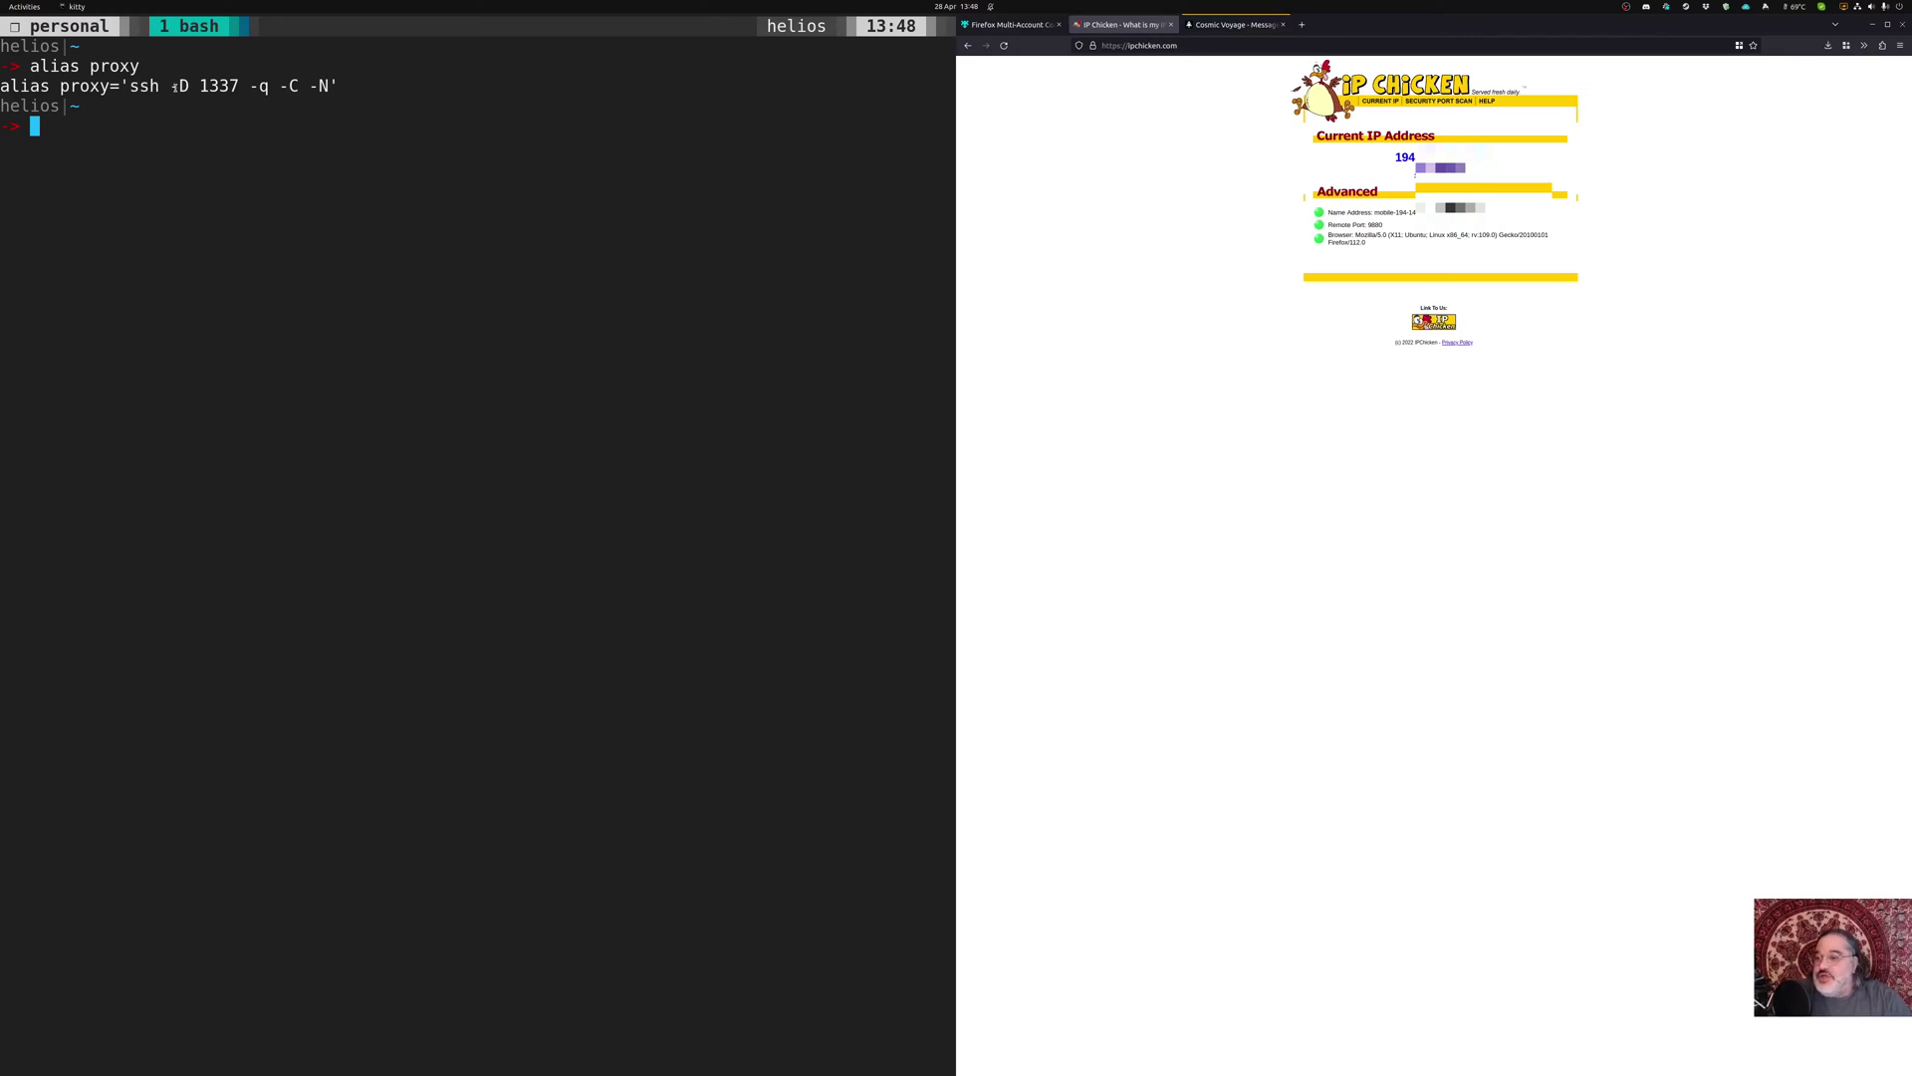
# Highlight the port 1337 and the -q and -N flags in the alias output
pyautogui.doubleClick(220, 87)
pyautogui.click(219, 87)
pyautogui.moveTo(241, 87); pyautogui.dragTo(202, 89)
pyautogui.doubleClick(259, 86)
pyautogui.click(289, 87)
pyautogui.moveTo(318, 87); pyautogui.dragTo(308, 87)
pyautogui.click(332, 86)
pyautogui.moveTo(200, 86); pyautogui.dragTo(237, 87)
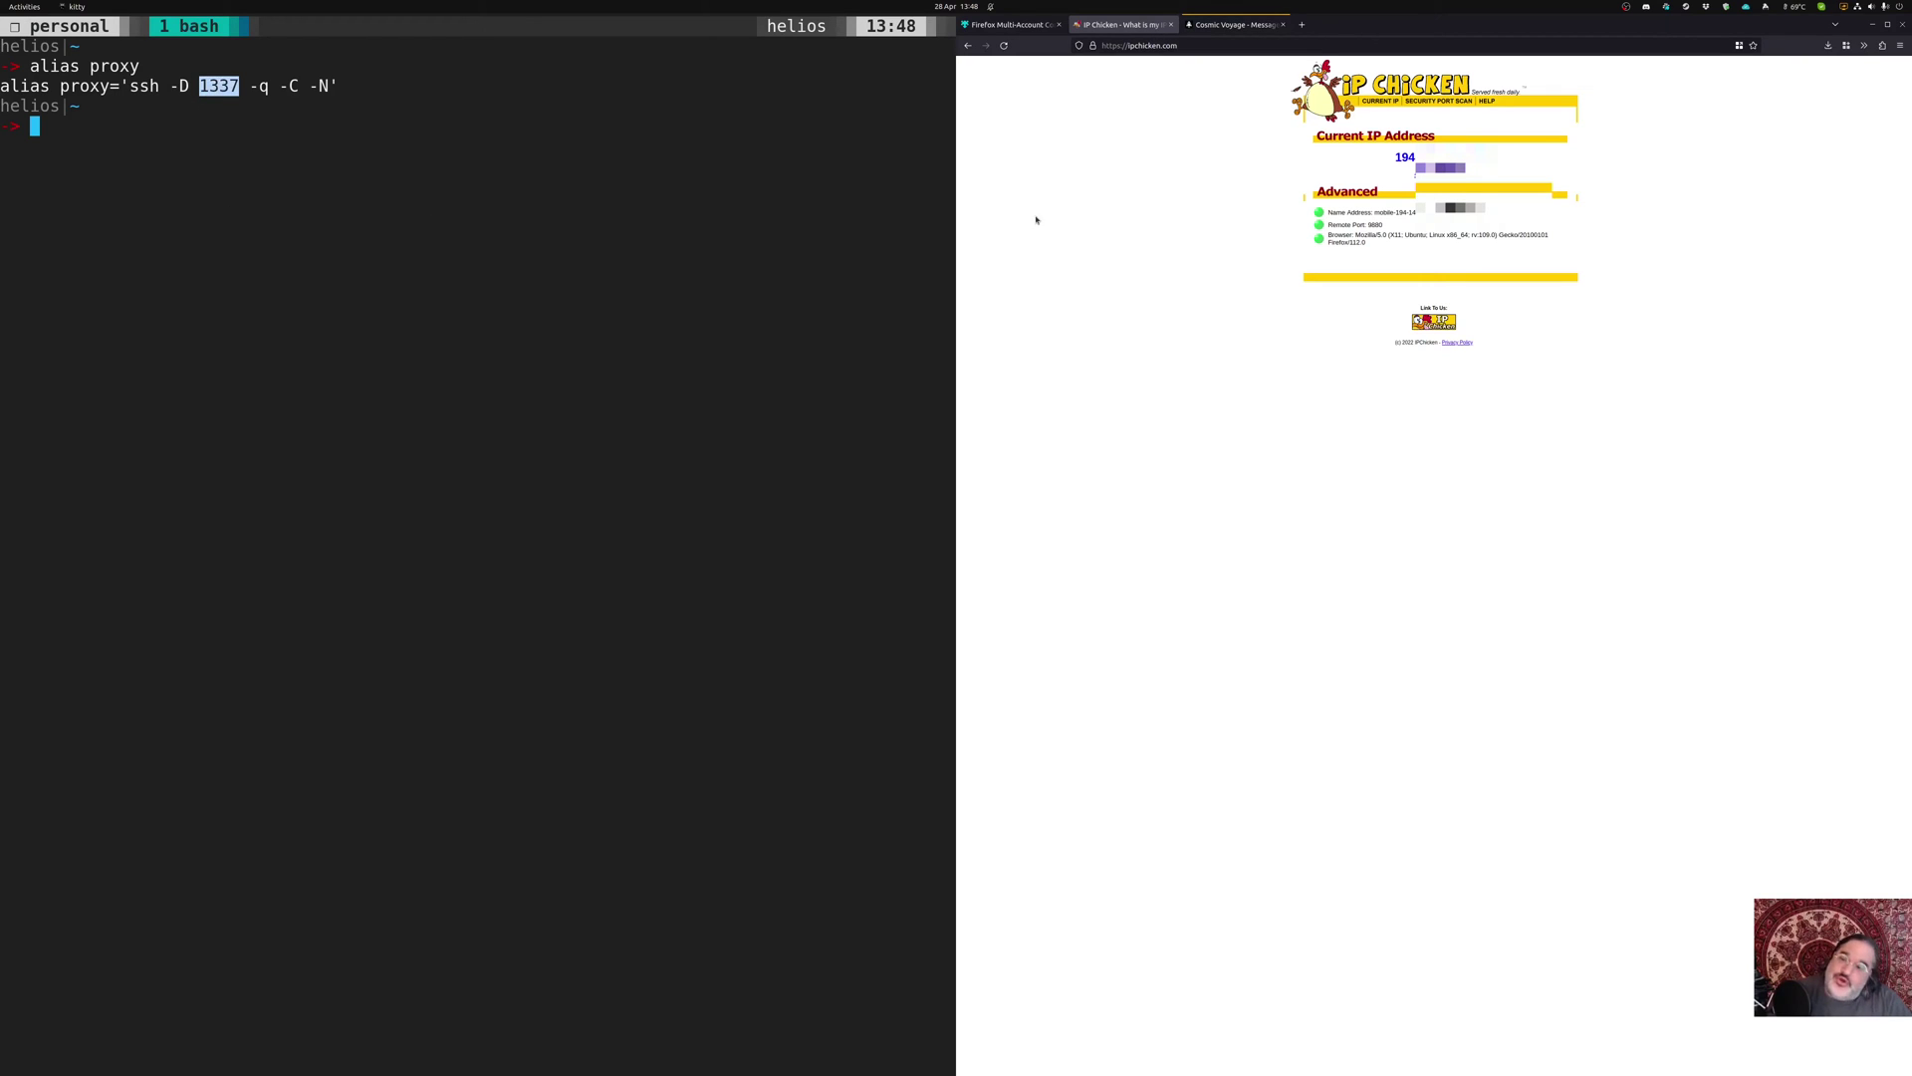
pyautogui.click(554, 243)
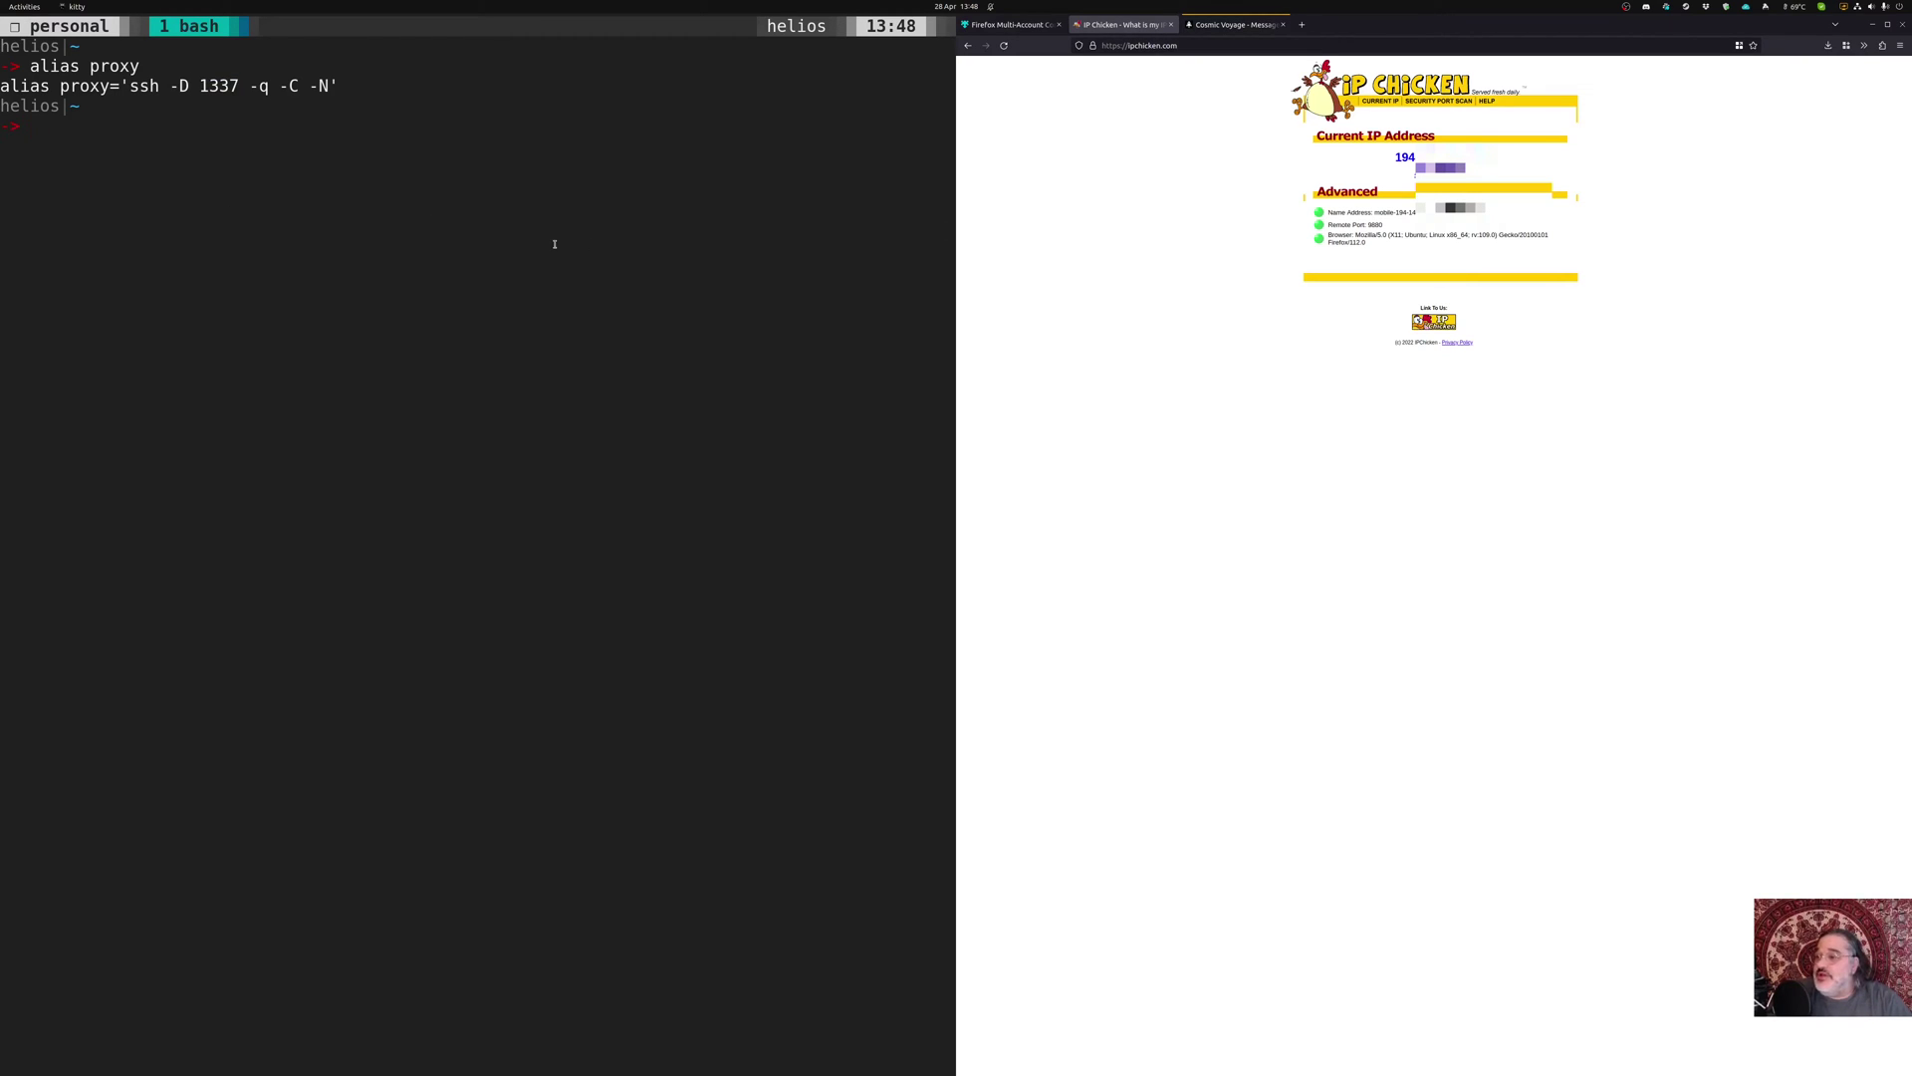
# Run 'proxy gopher.black' and submit the verification code twice
pyautogui.write('proxy')
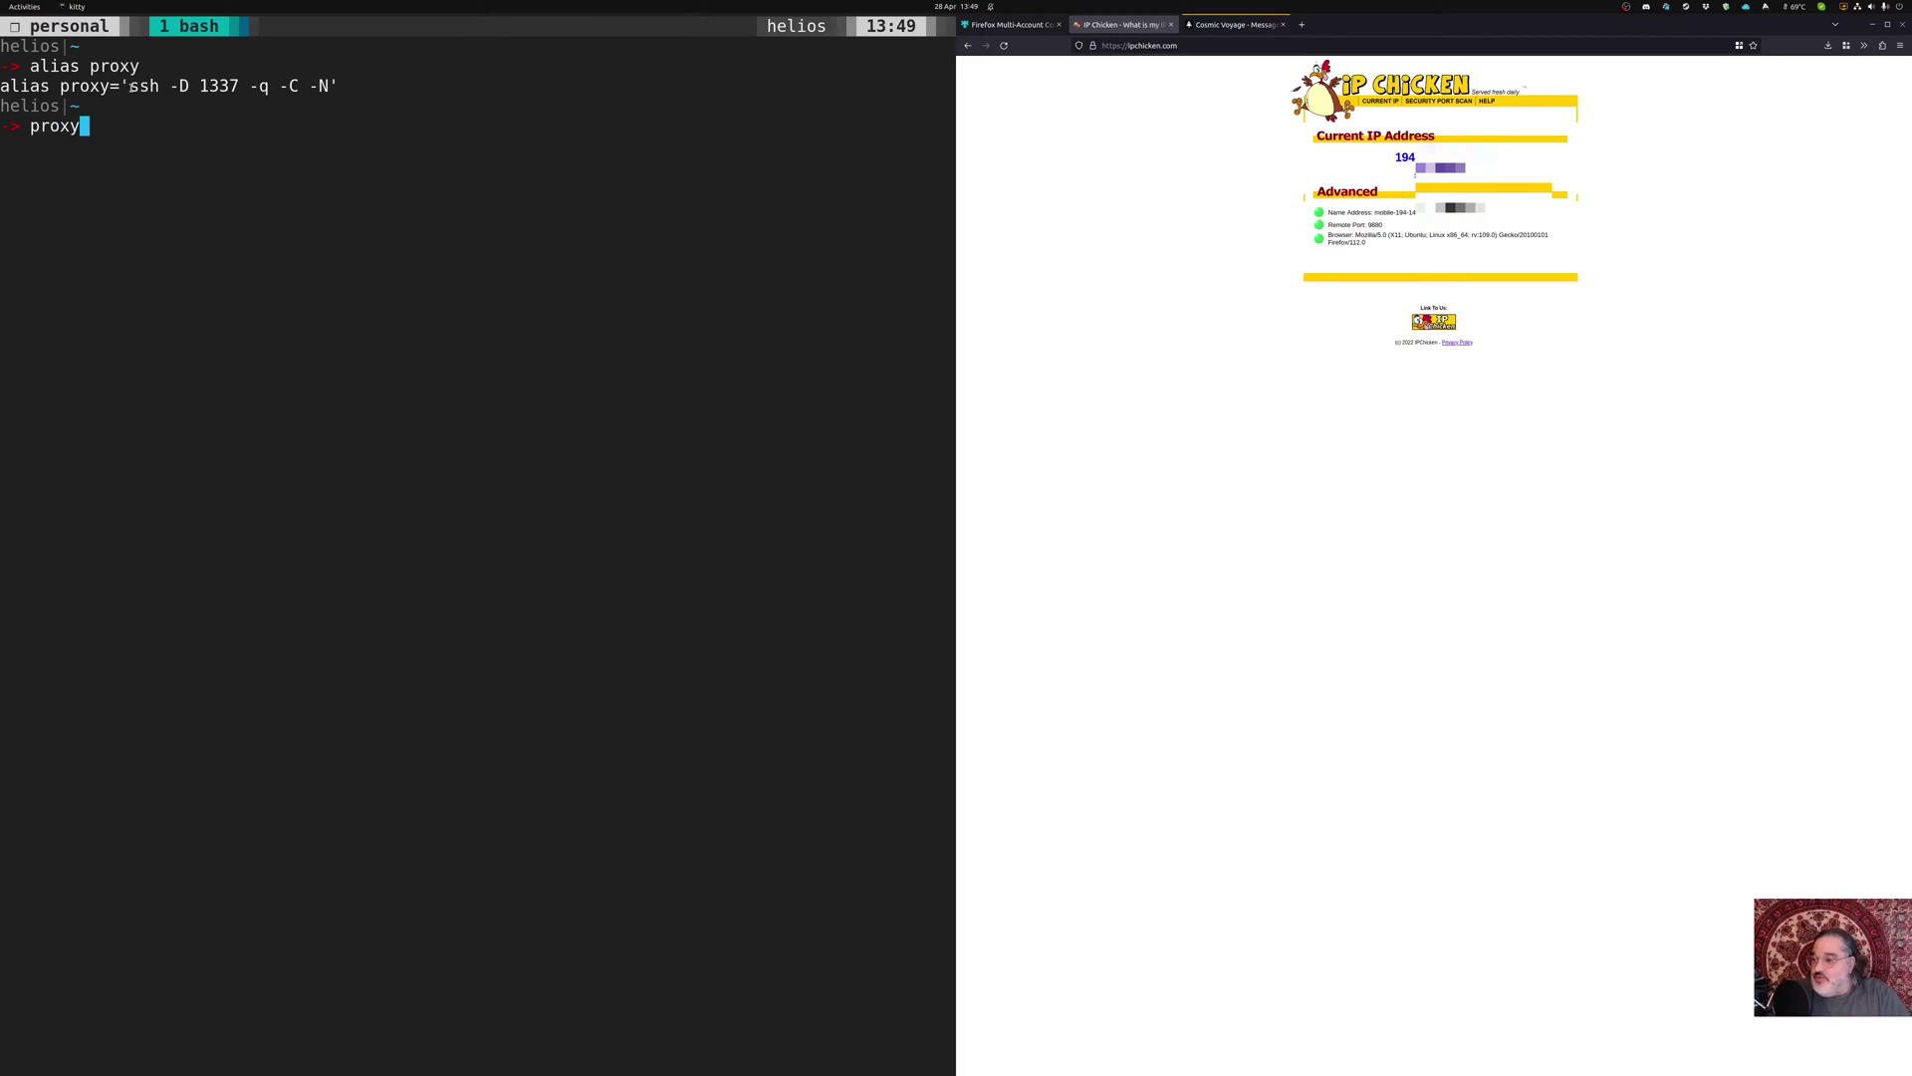
pyautogui.write(' g')
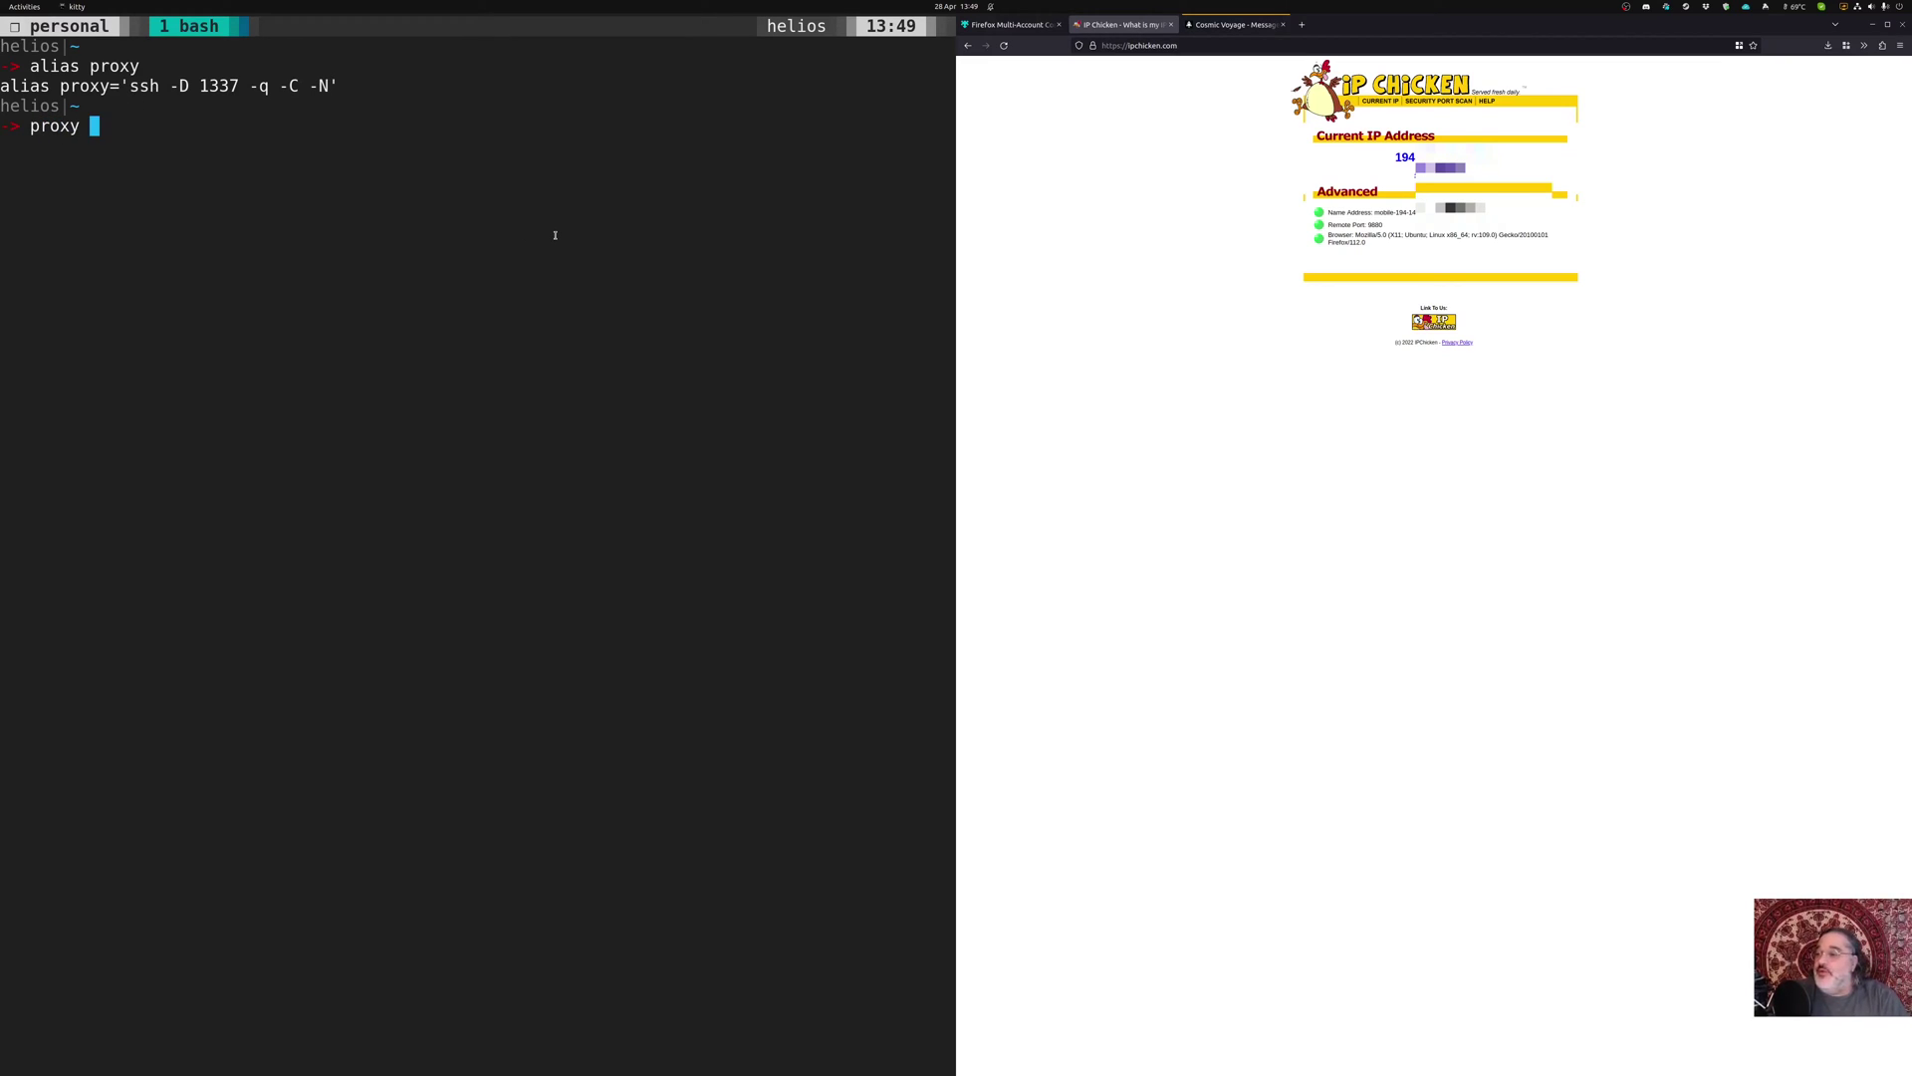
pyautogui.write('opher.black')
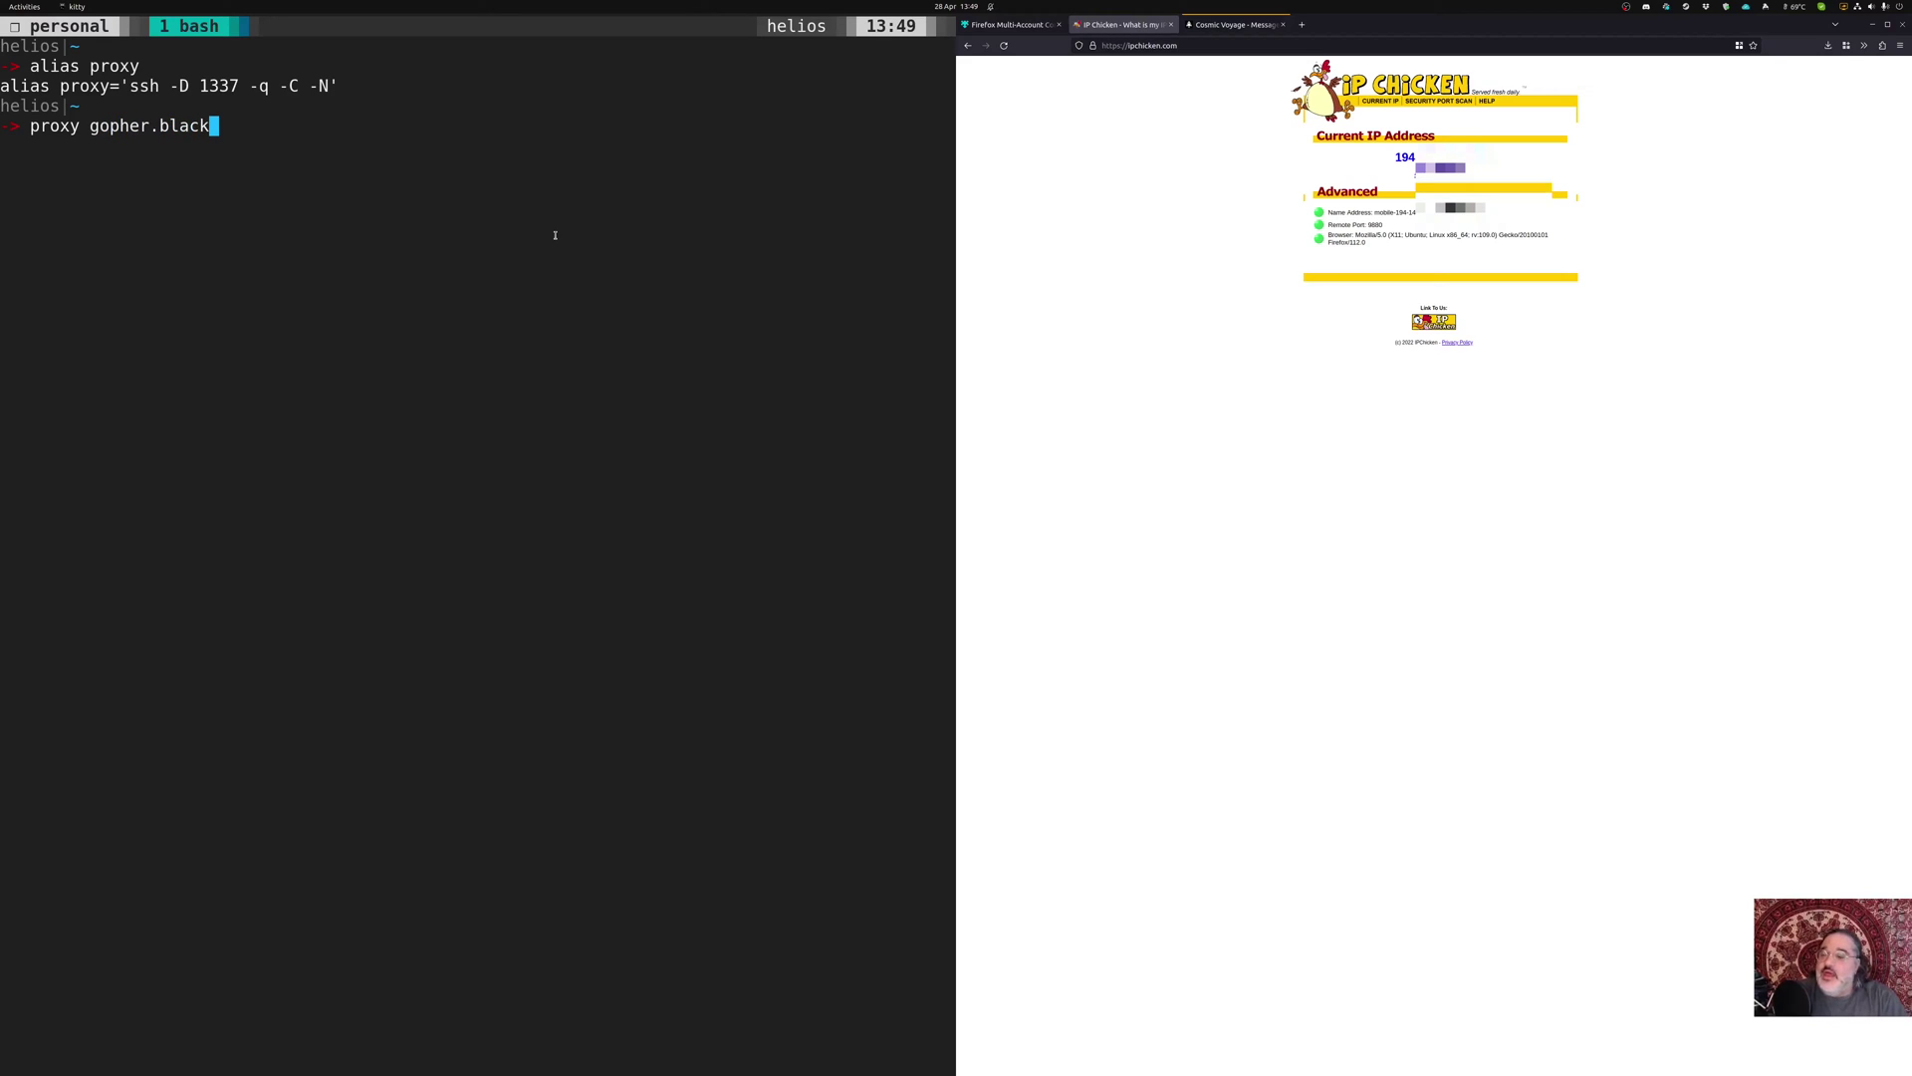
pyautogui.press('Return')
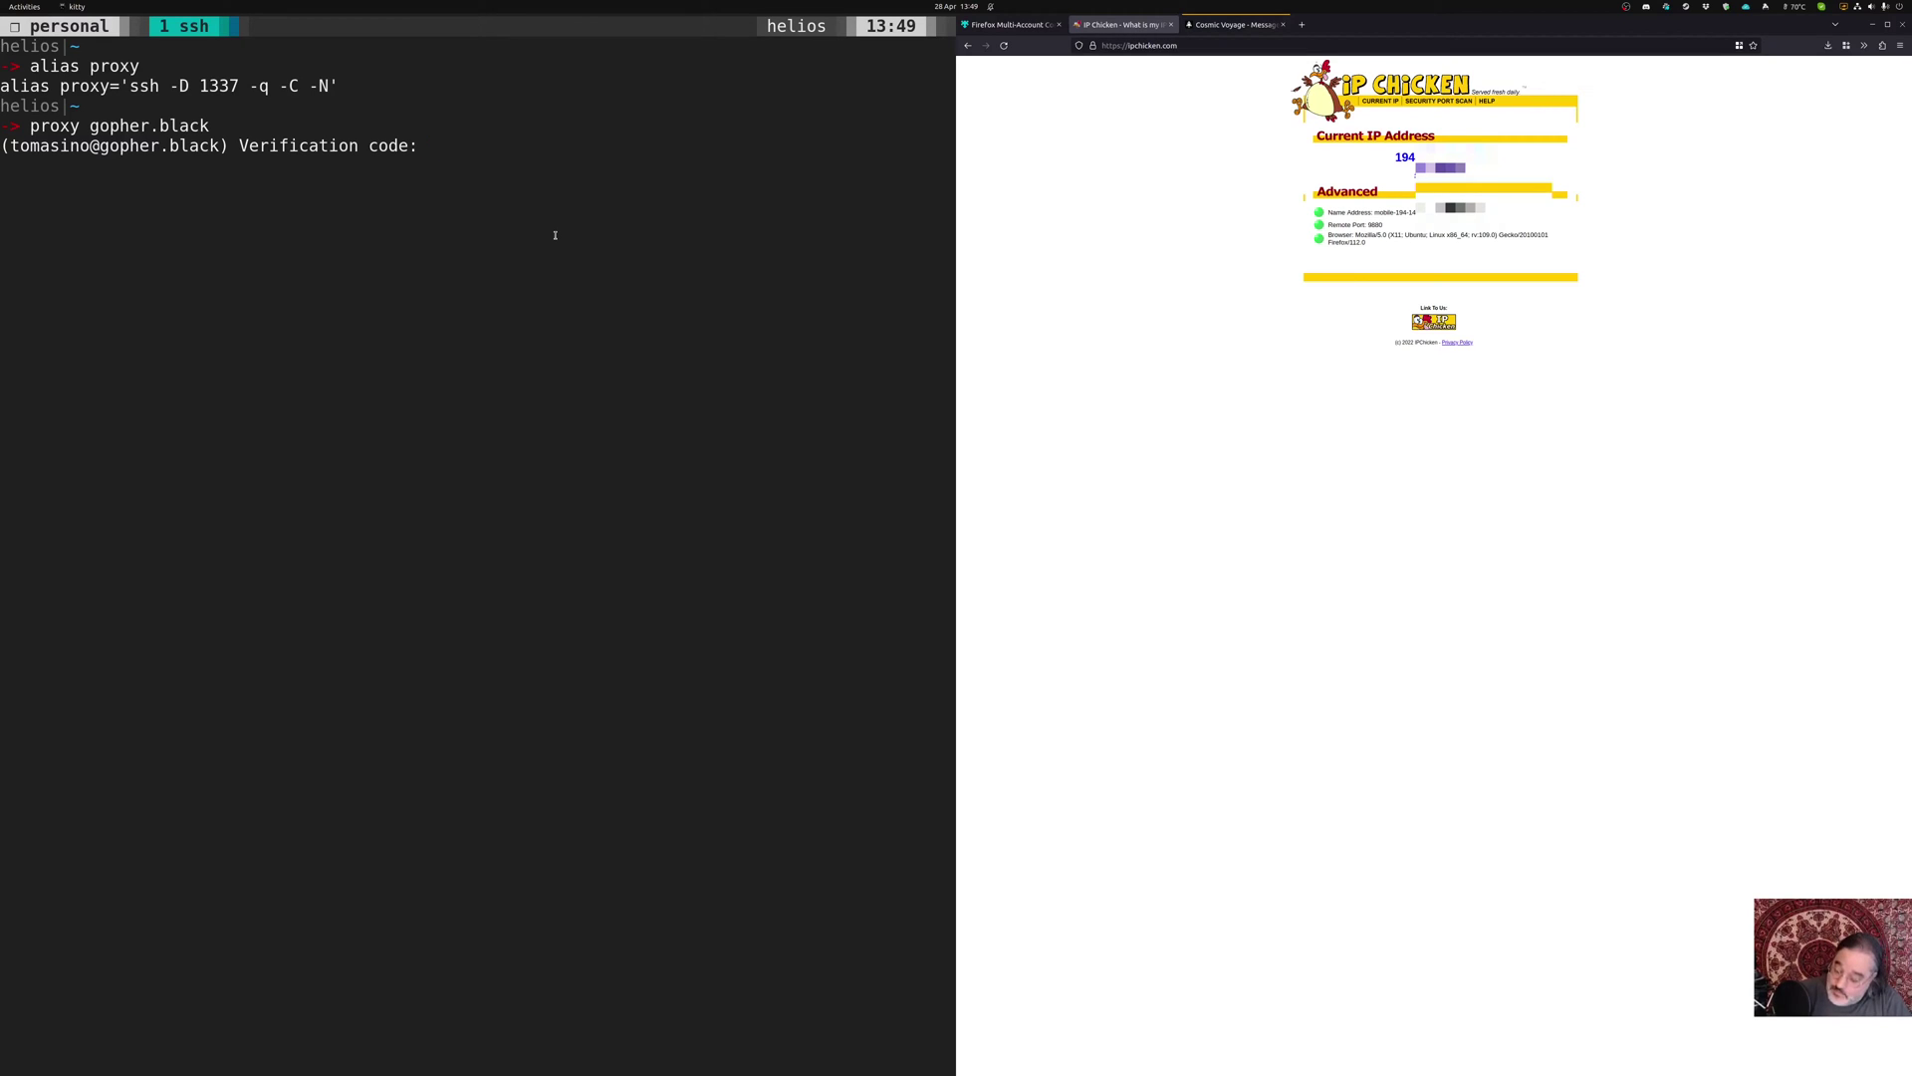
pyautogui.press('Return')
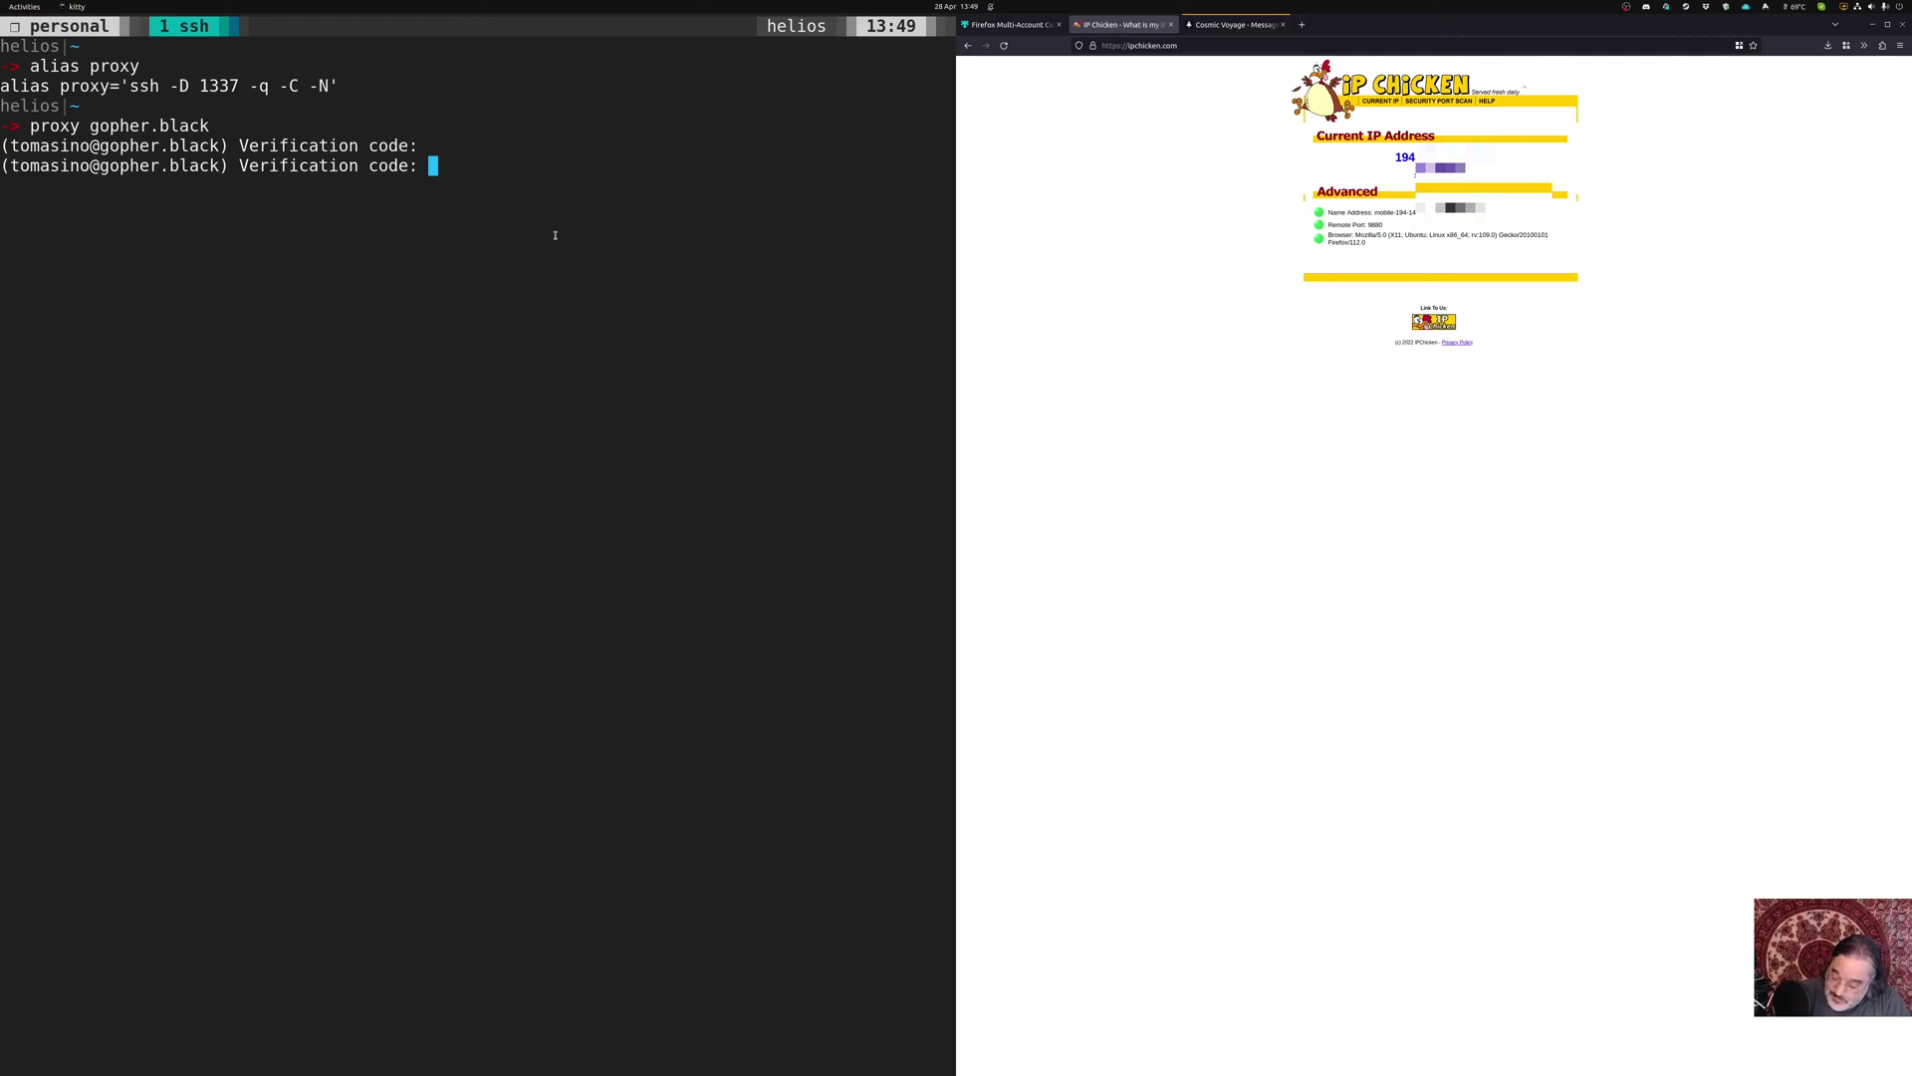
pyautogui.press('Return')
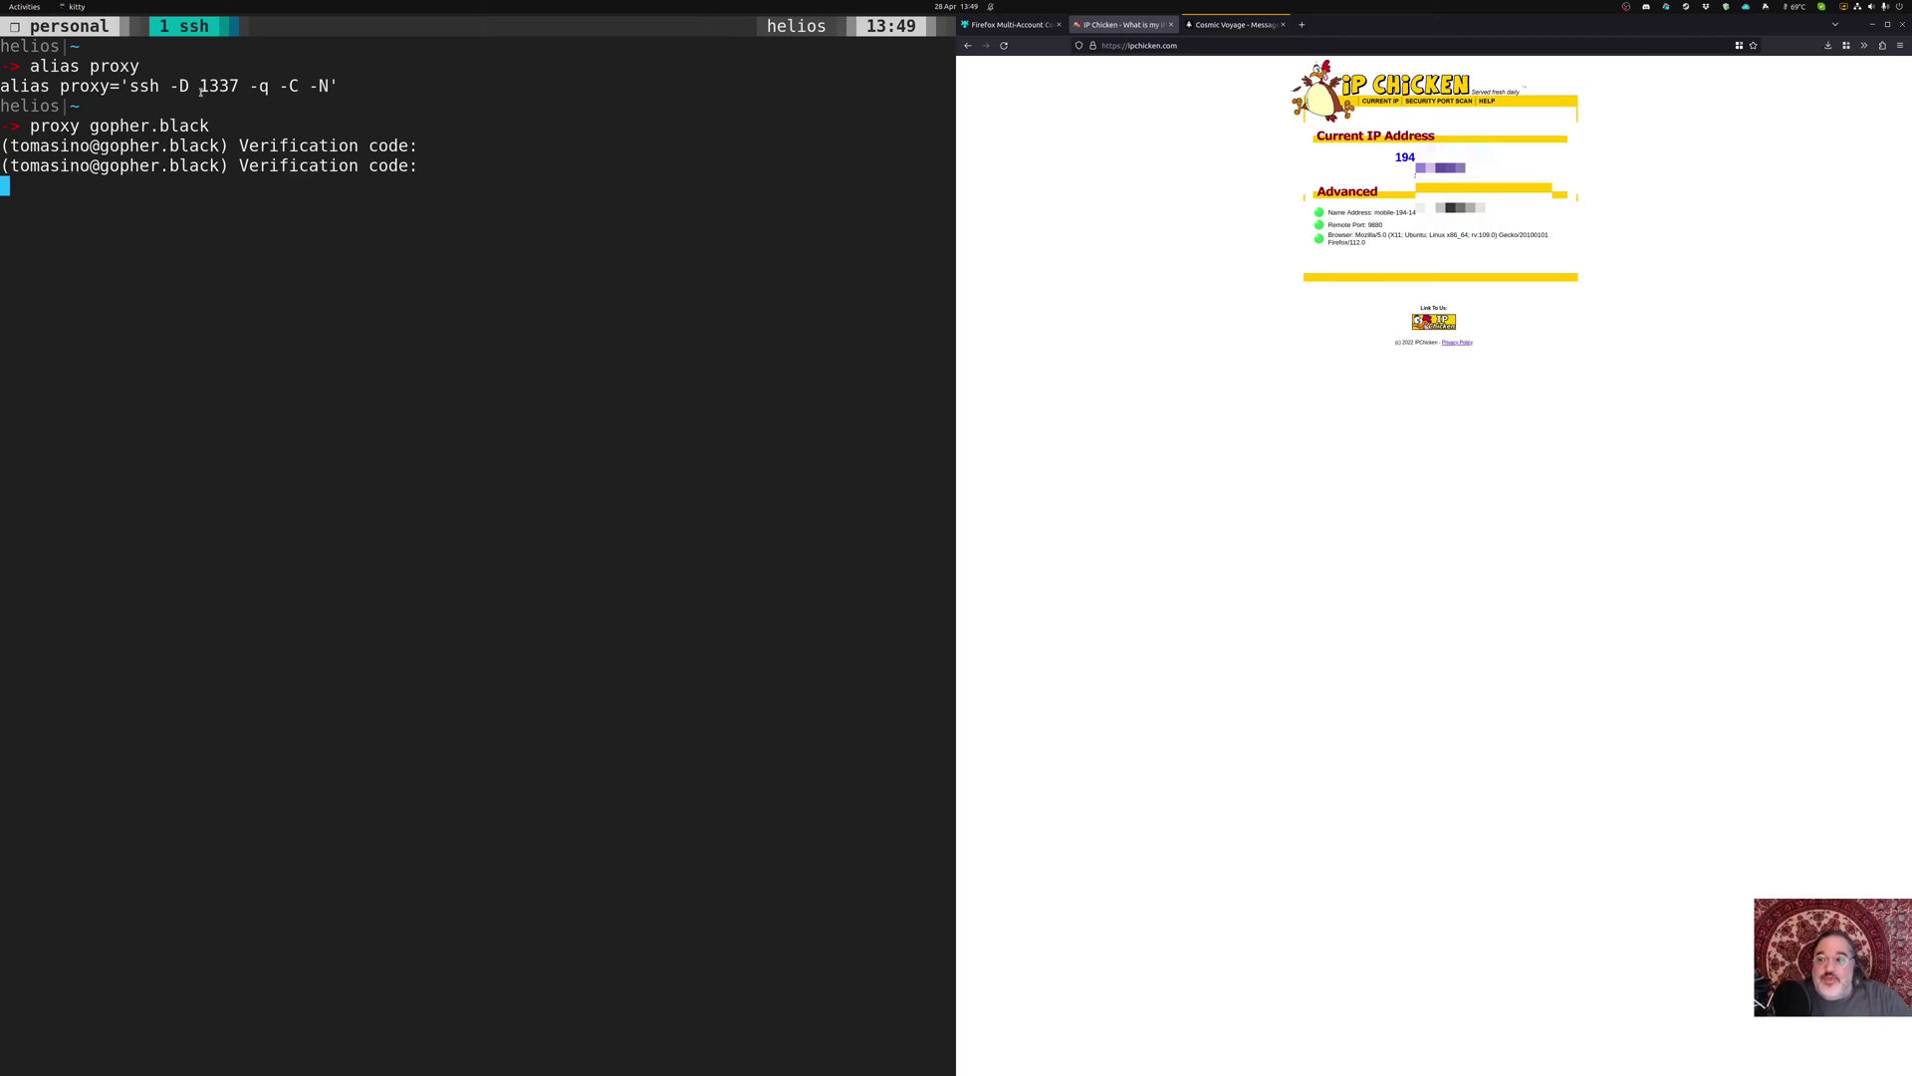
# Highlight port 1337 in the alias and the current IP on IP Chicken
pyautogui.moveTo(199, 86); pyautogui.dragTo(239, 86)
pyautogui.moveTo(1394, 156); pyautogui.dragTo(1375, 213)
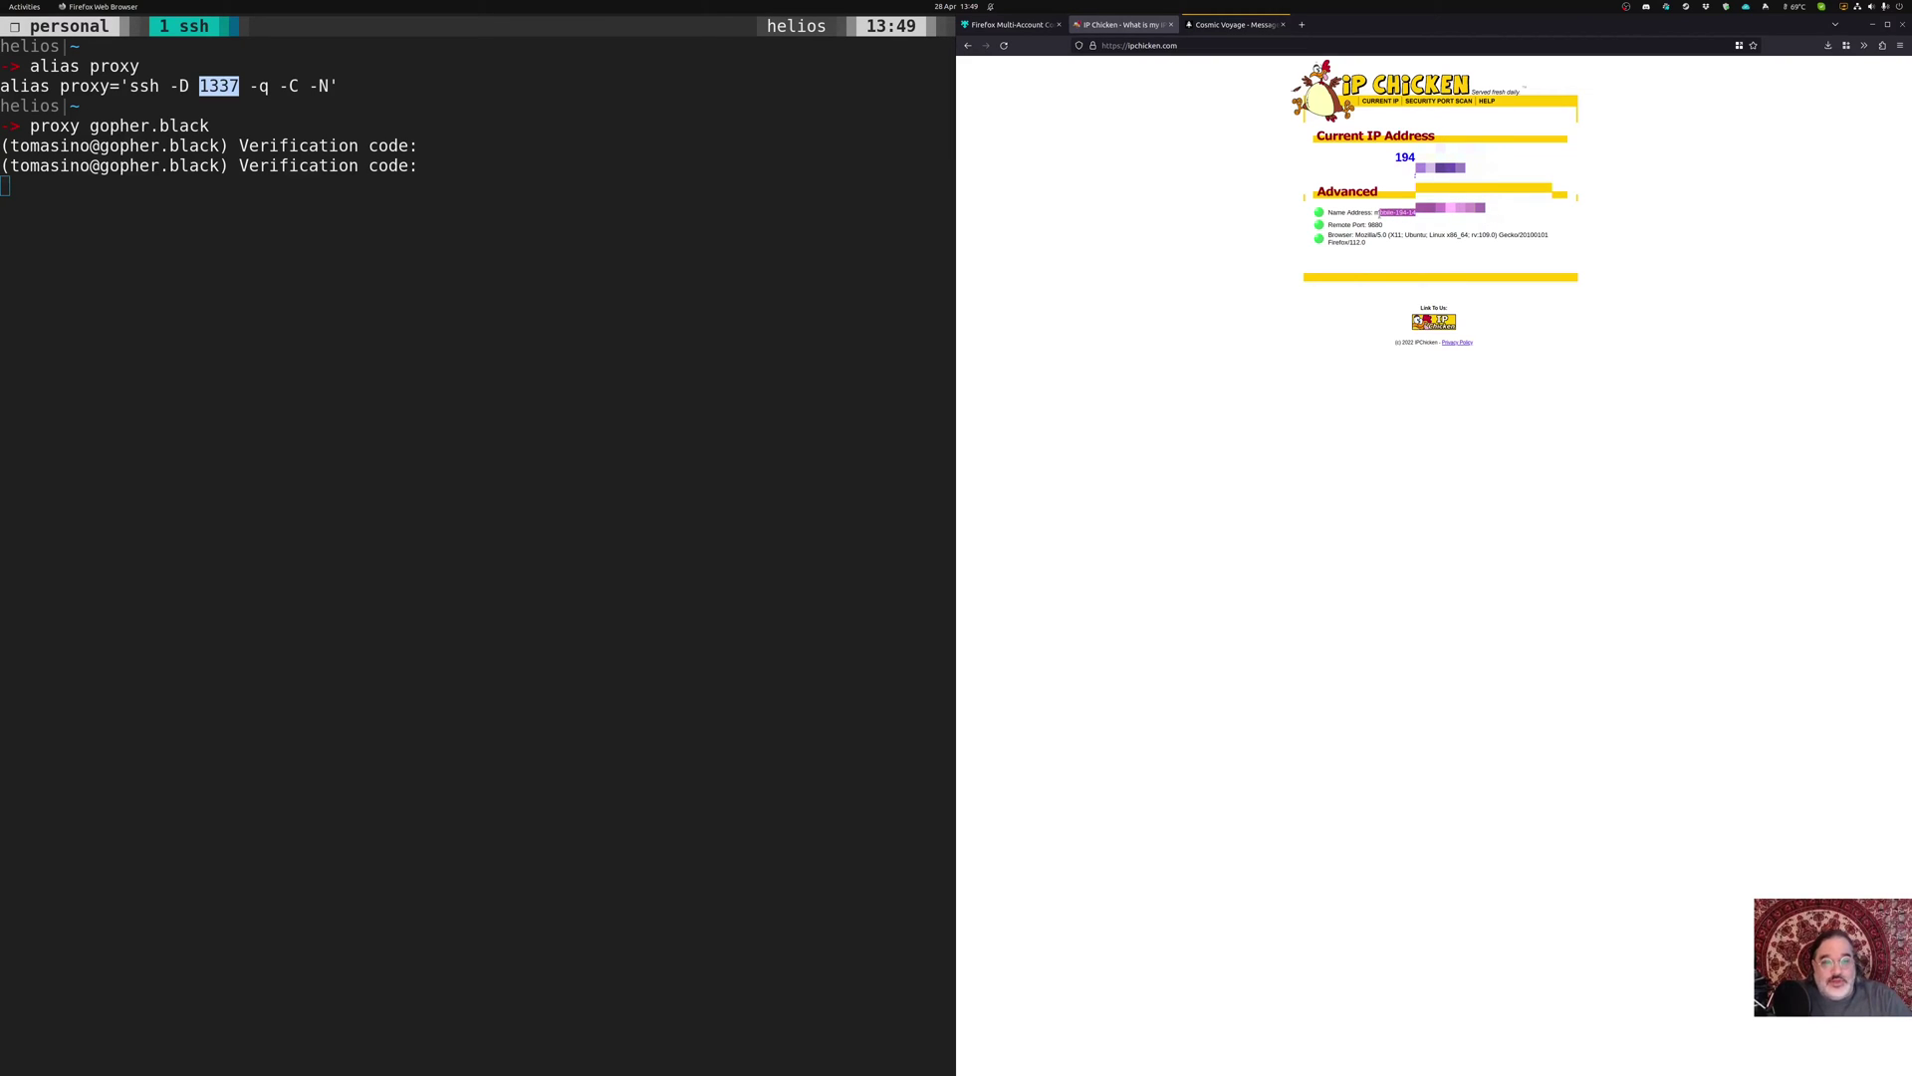
pyautogui.click(1375, 213)
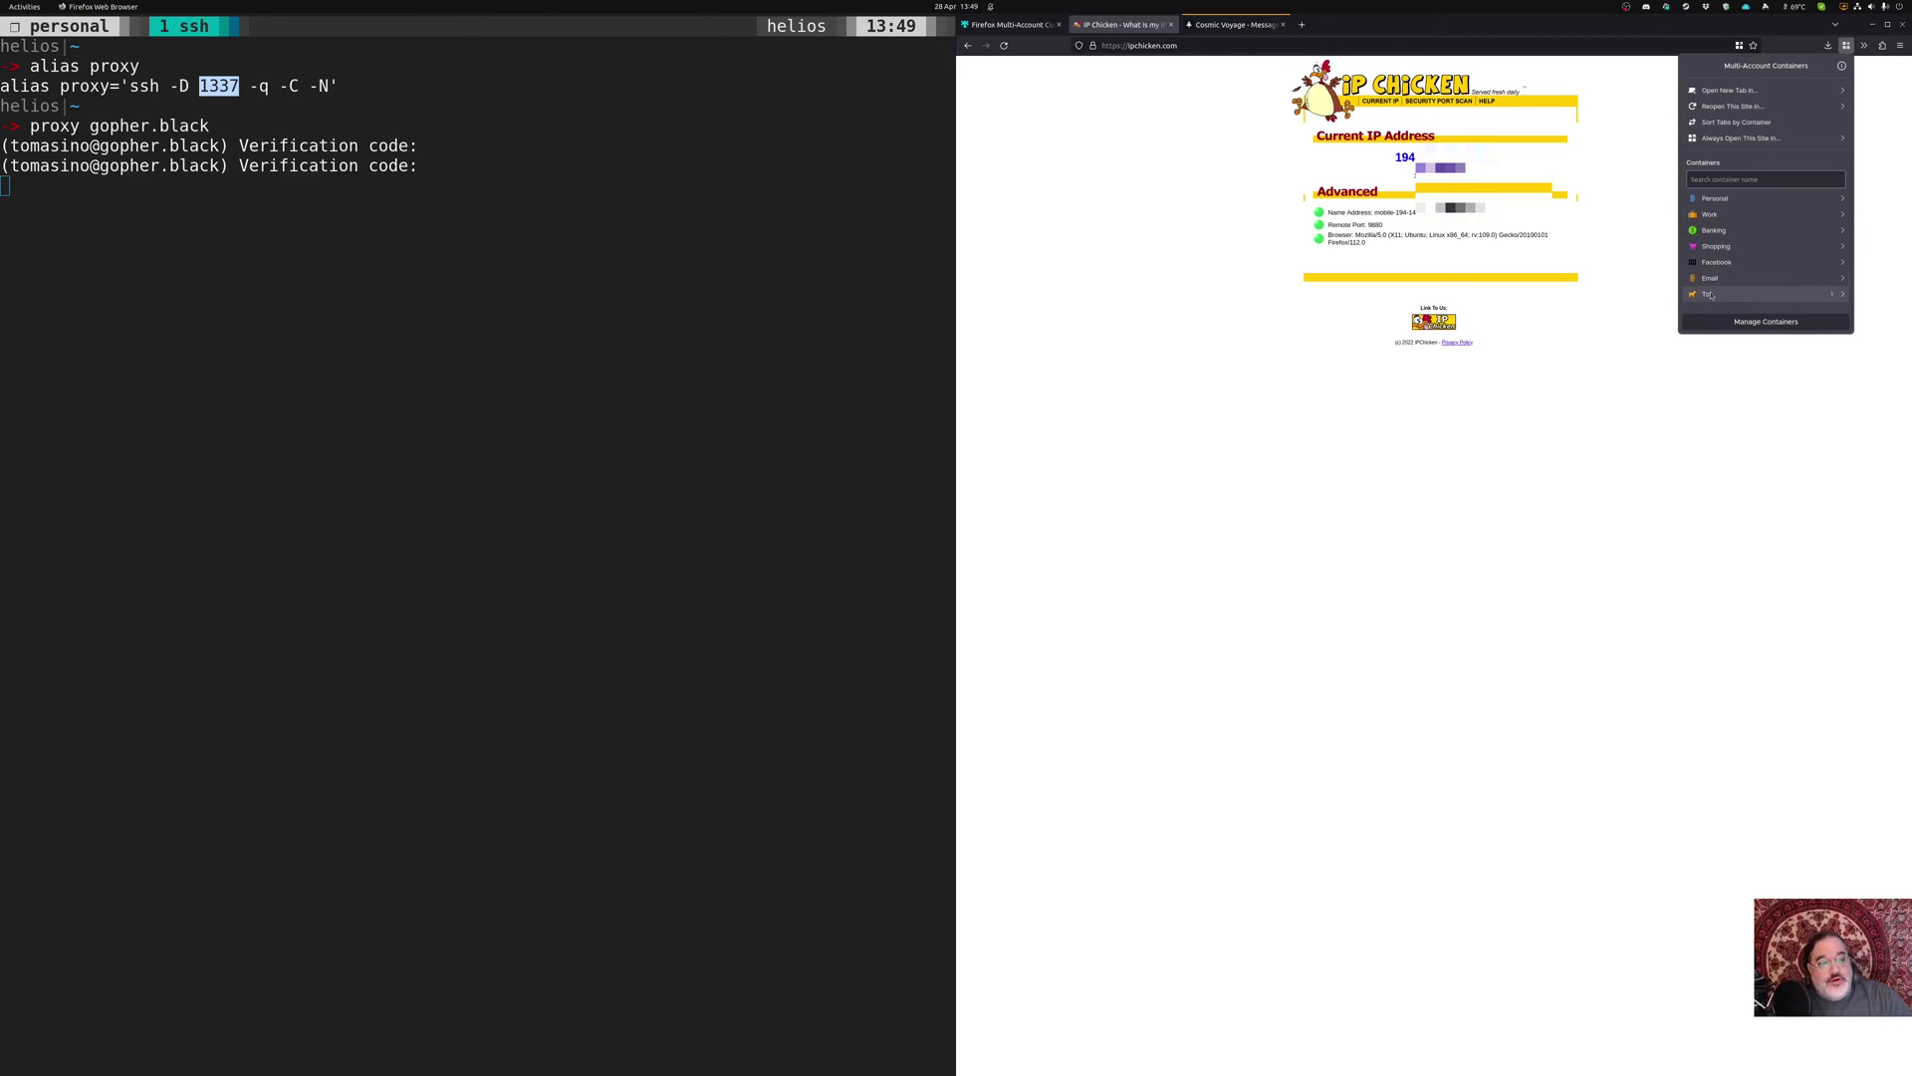
# Add a pink container named Ad-Hoc Proxy via Manage Containers and save it
pyautogui.click(1754, 323)
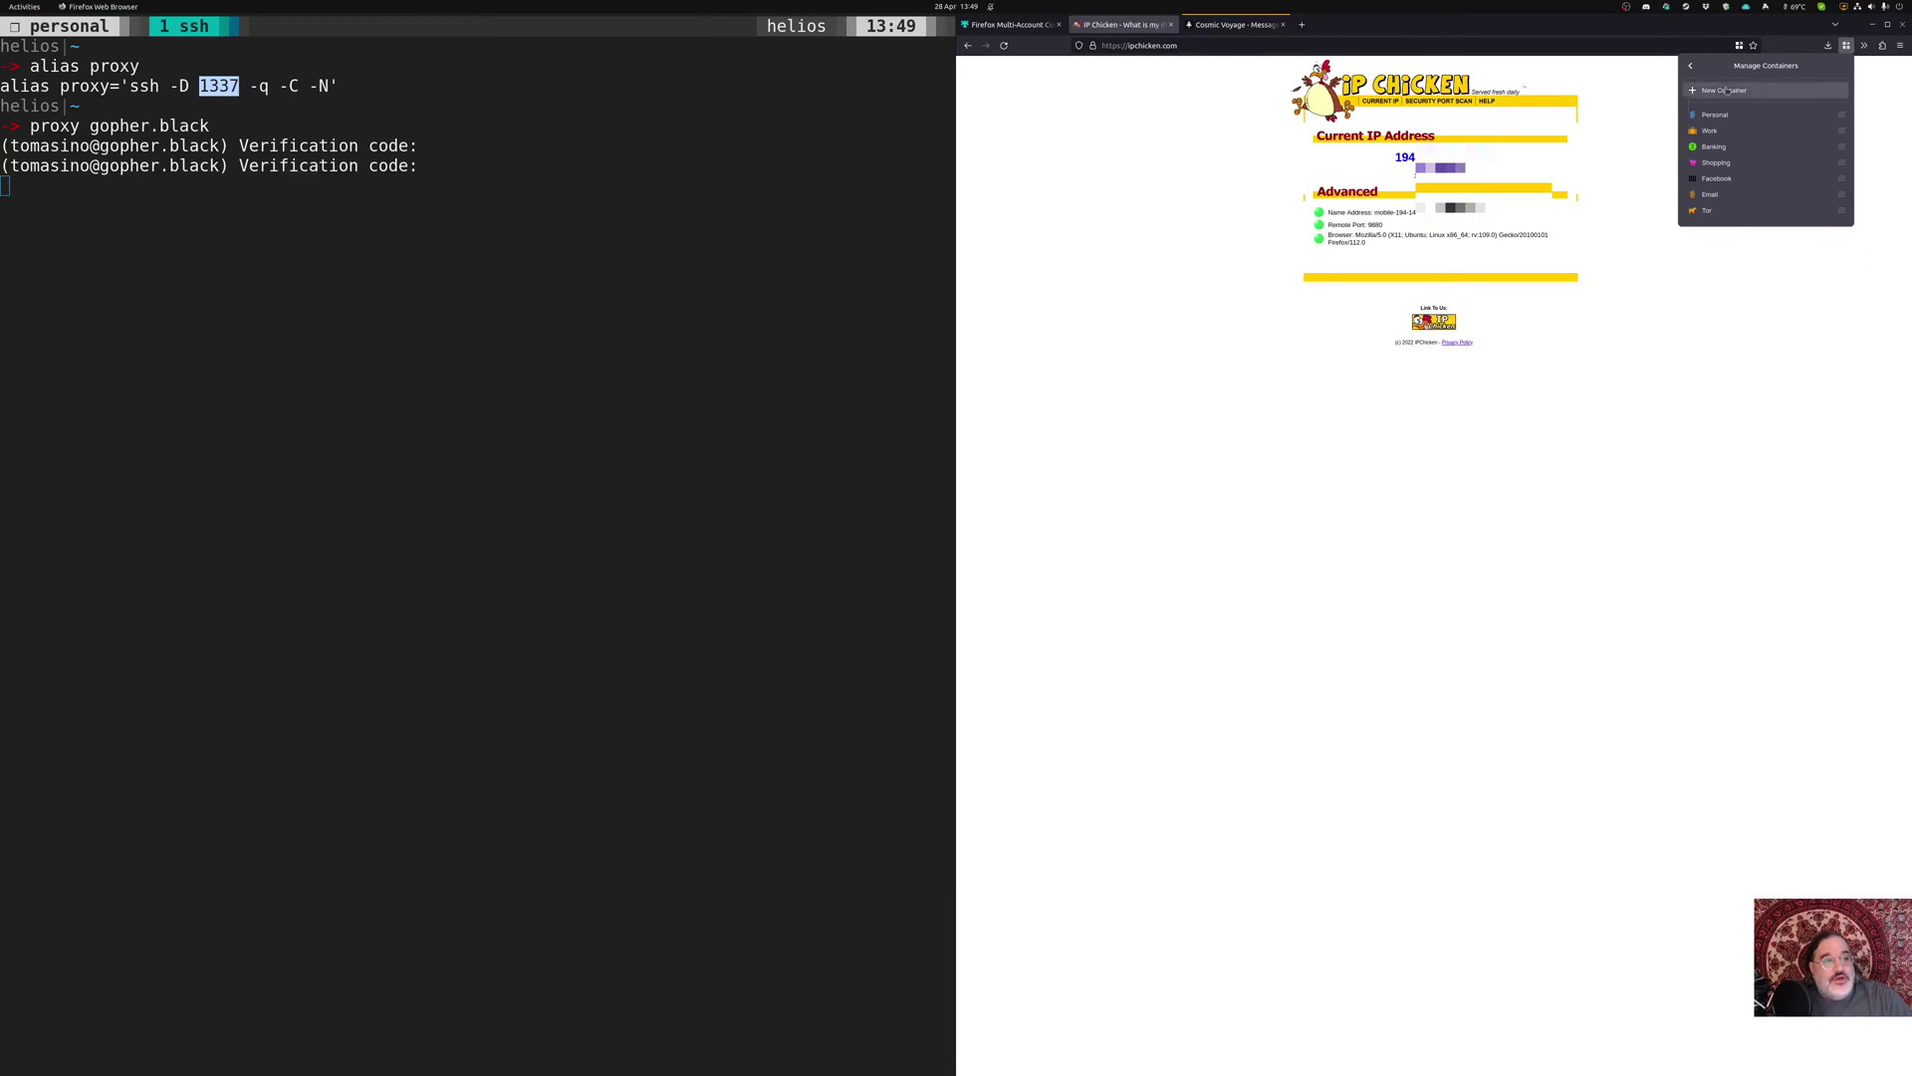
pyautogui.click(1759, 90)
pyautogui.write('Ad-Hoc Proxy')
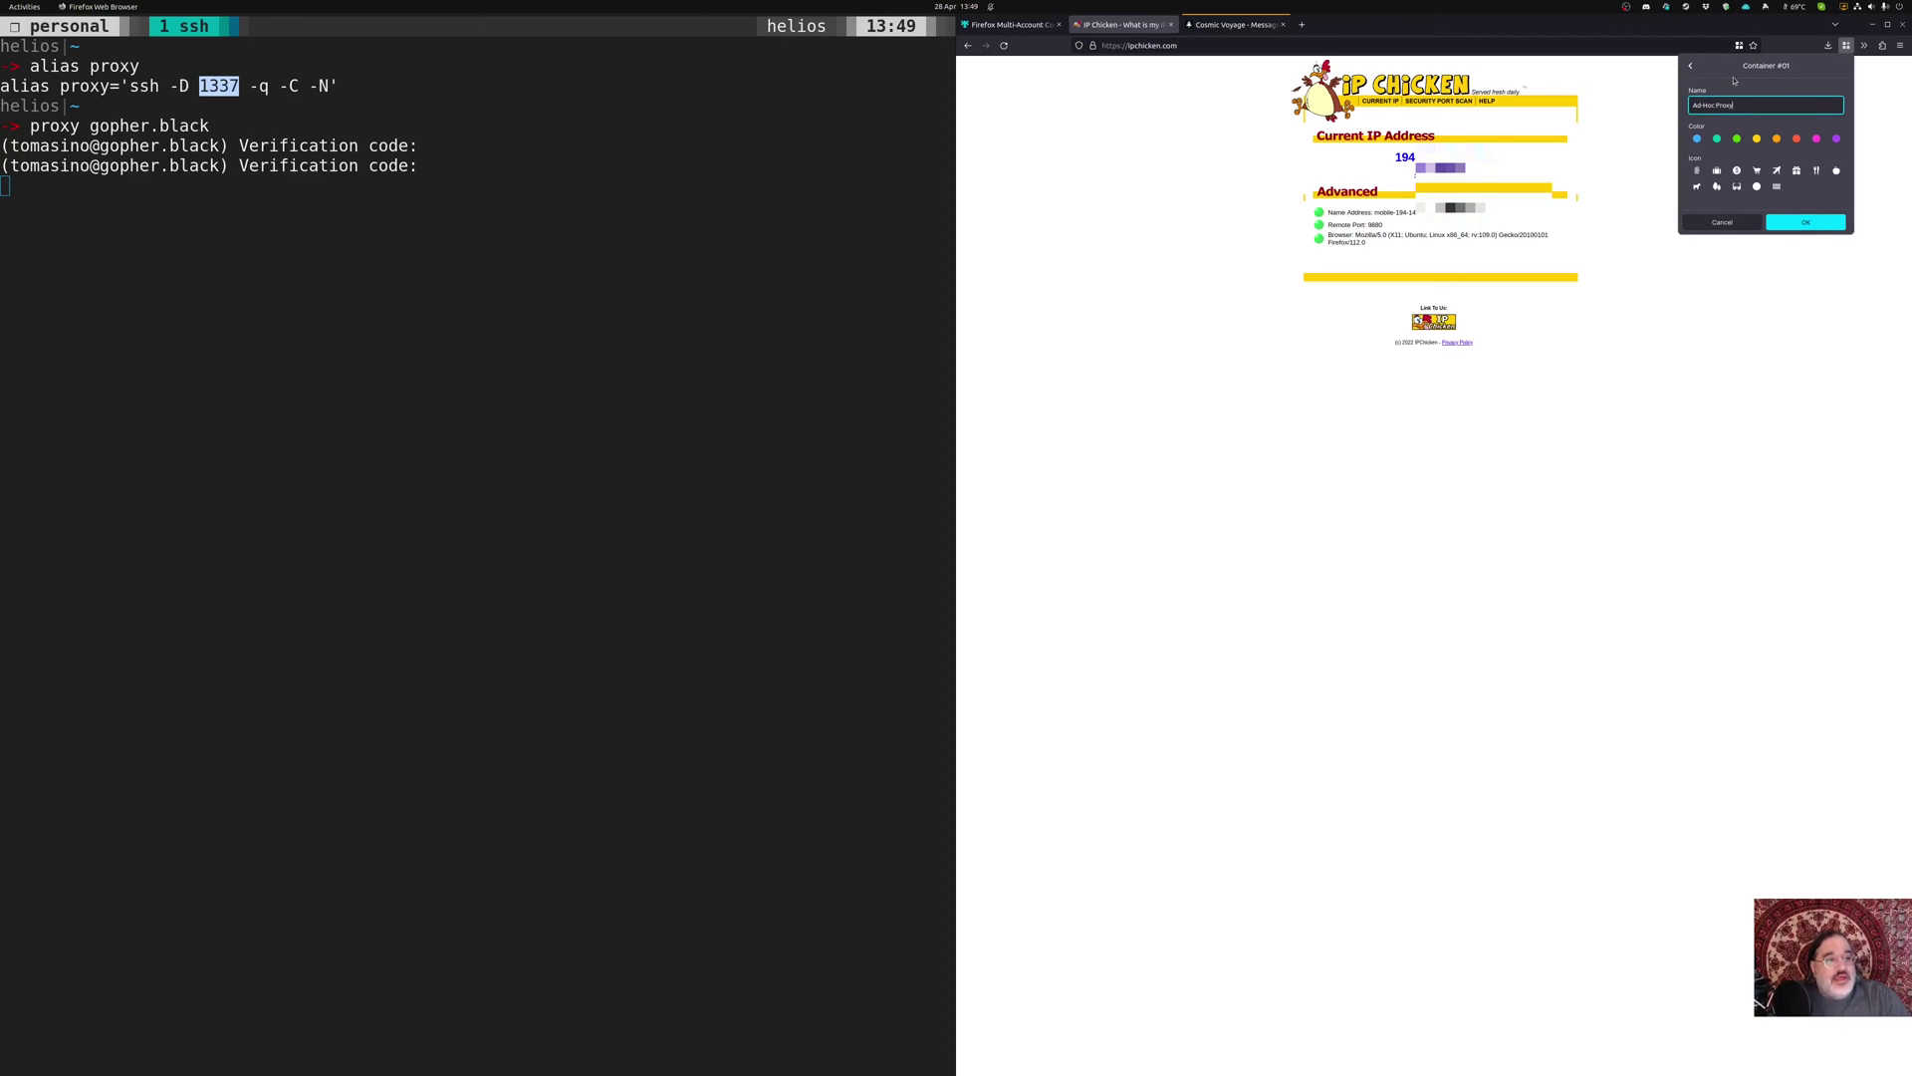
pyautogui.click(1818, 139)
pyautogui.click(1823, 229)
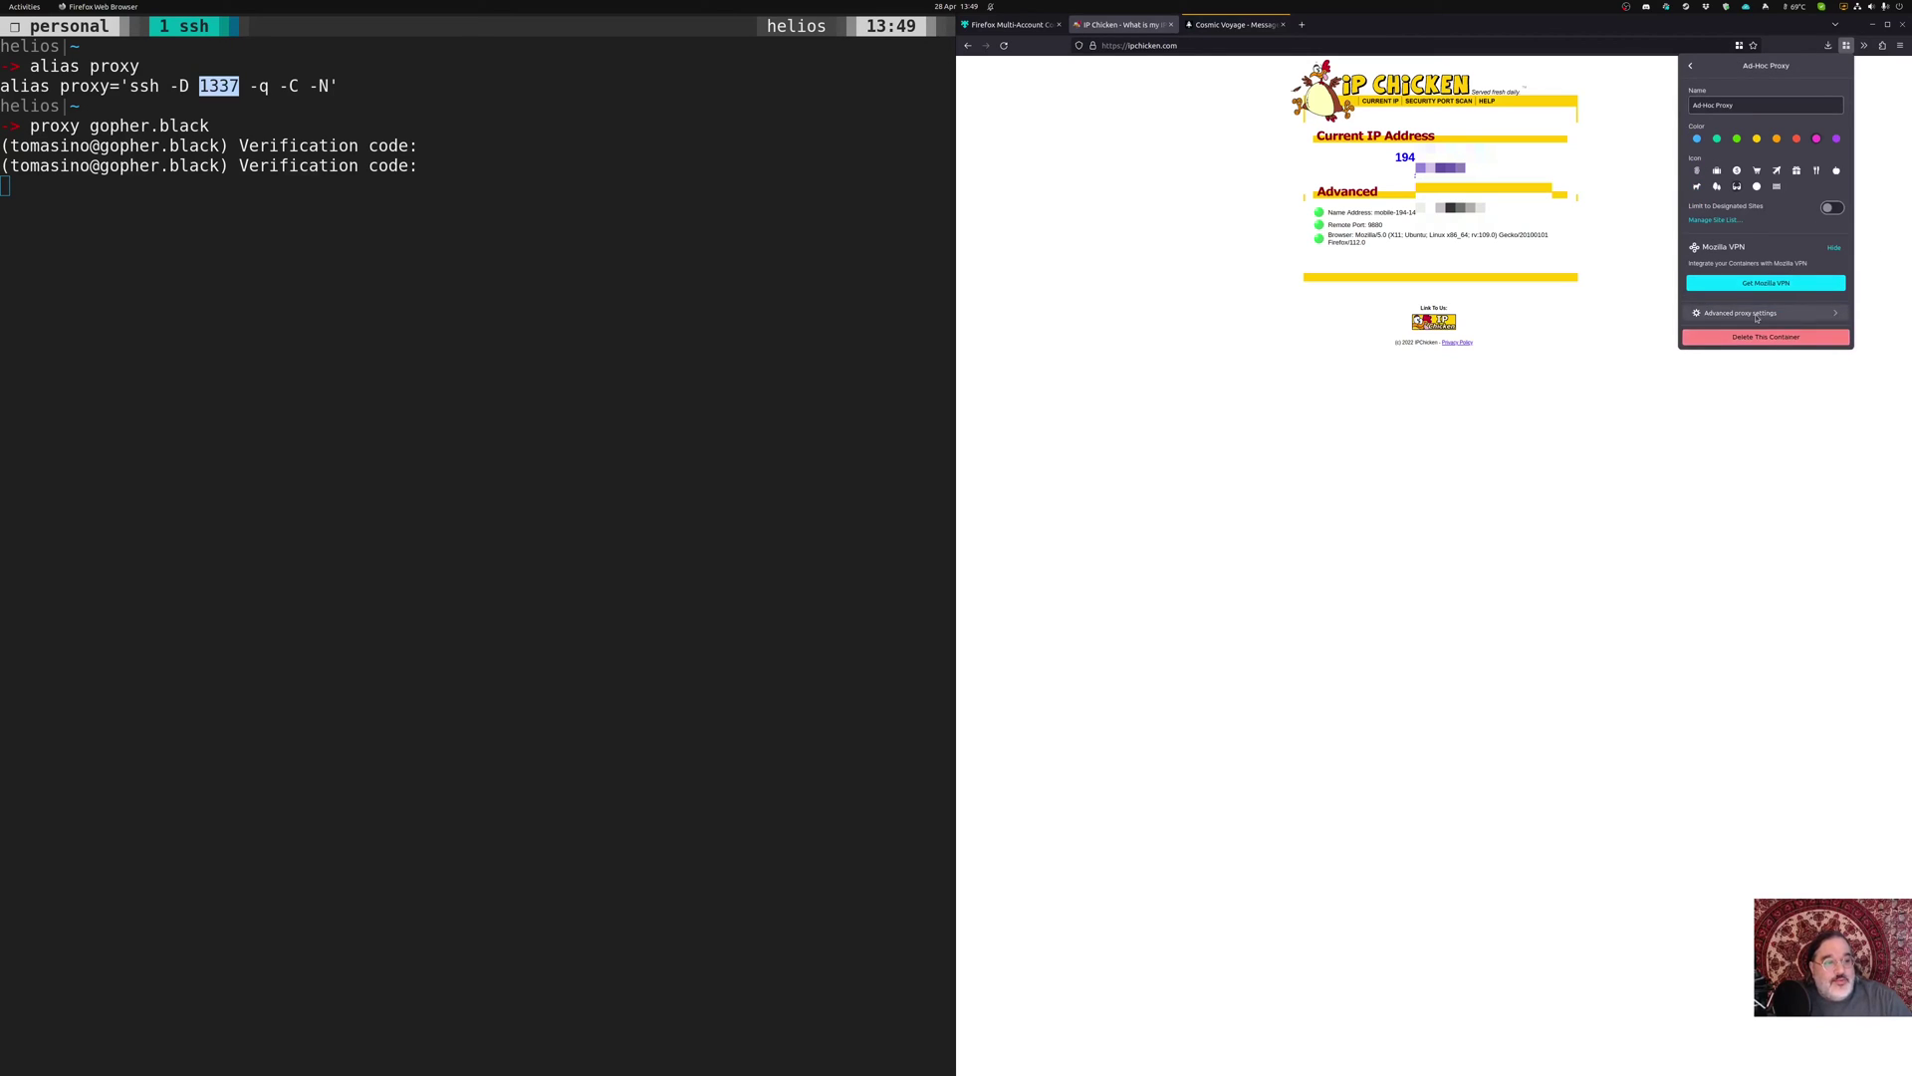
pyautogui.click(1743, 313)
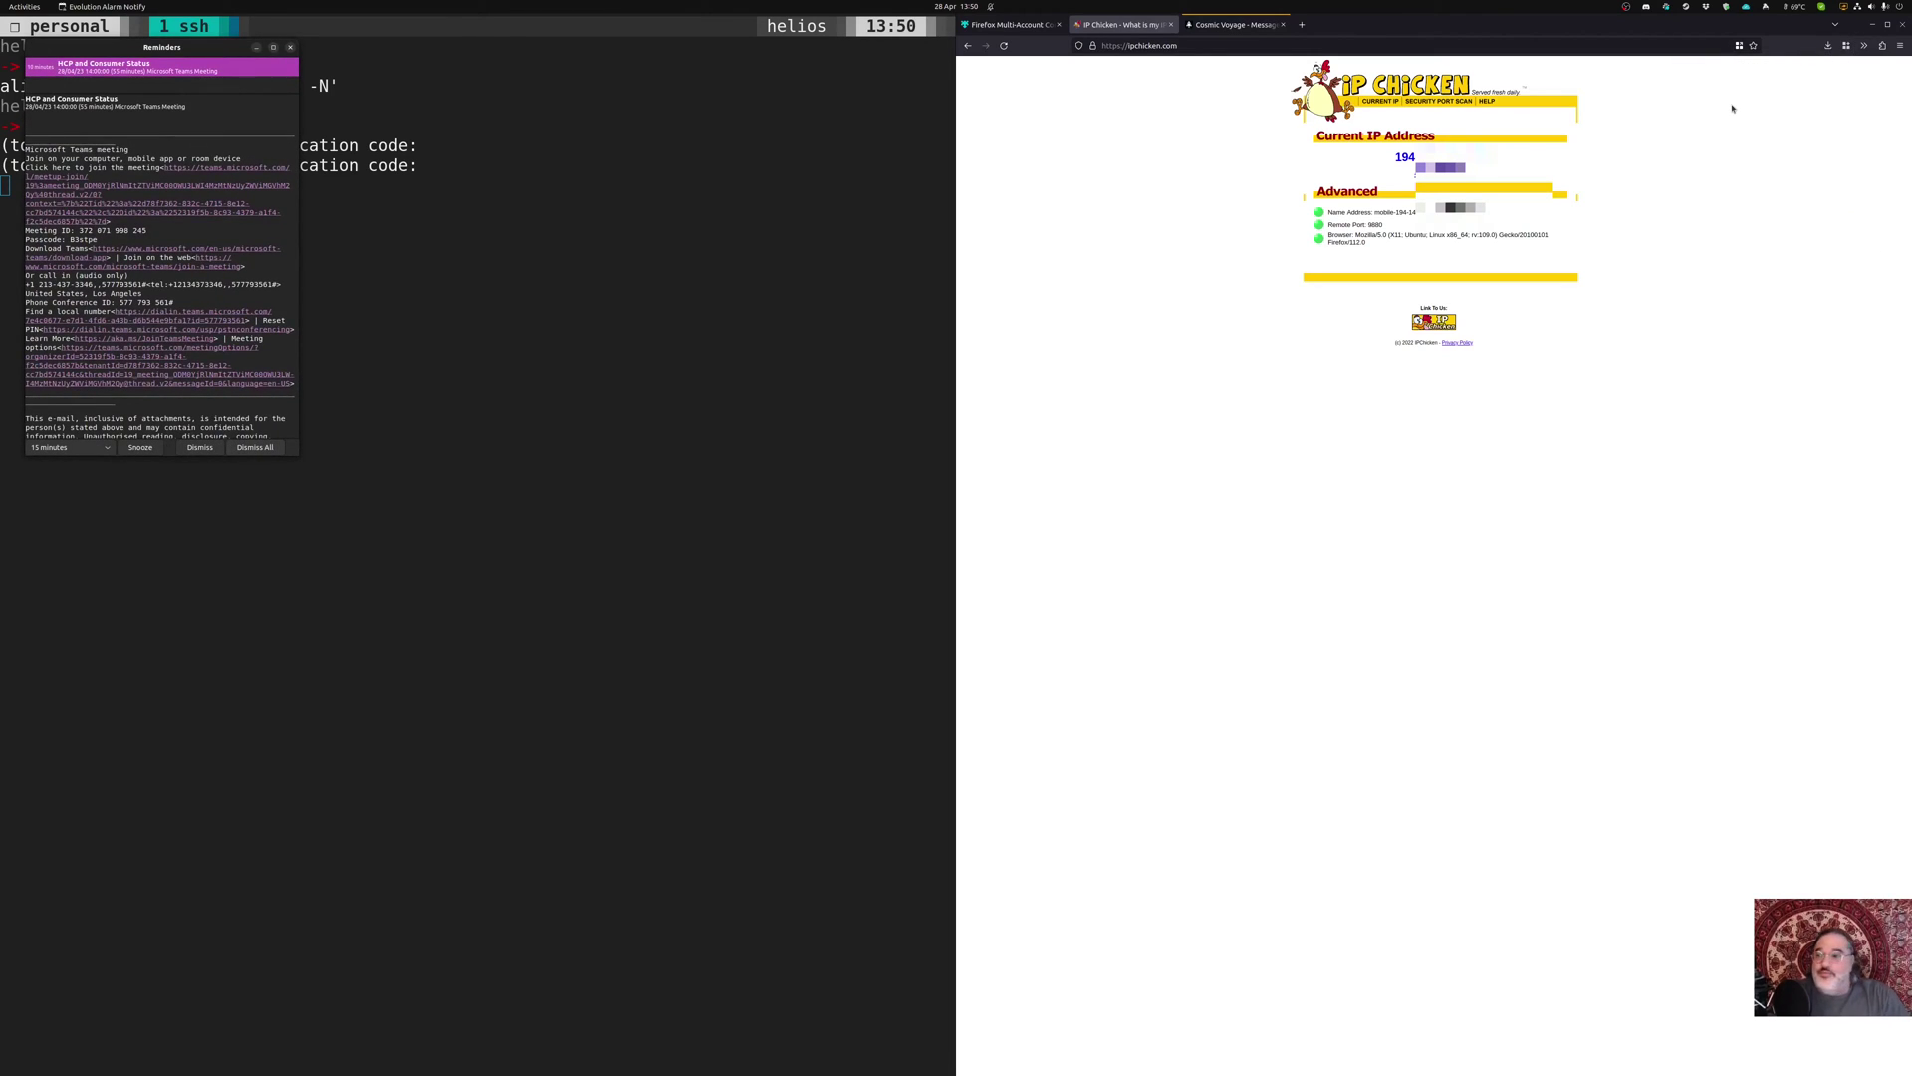
# Dismiss the meeting reminder and bring up the Ad-Hoc Proxy container's page in the Containers panel
pyautogui.click(259, 448)
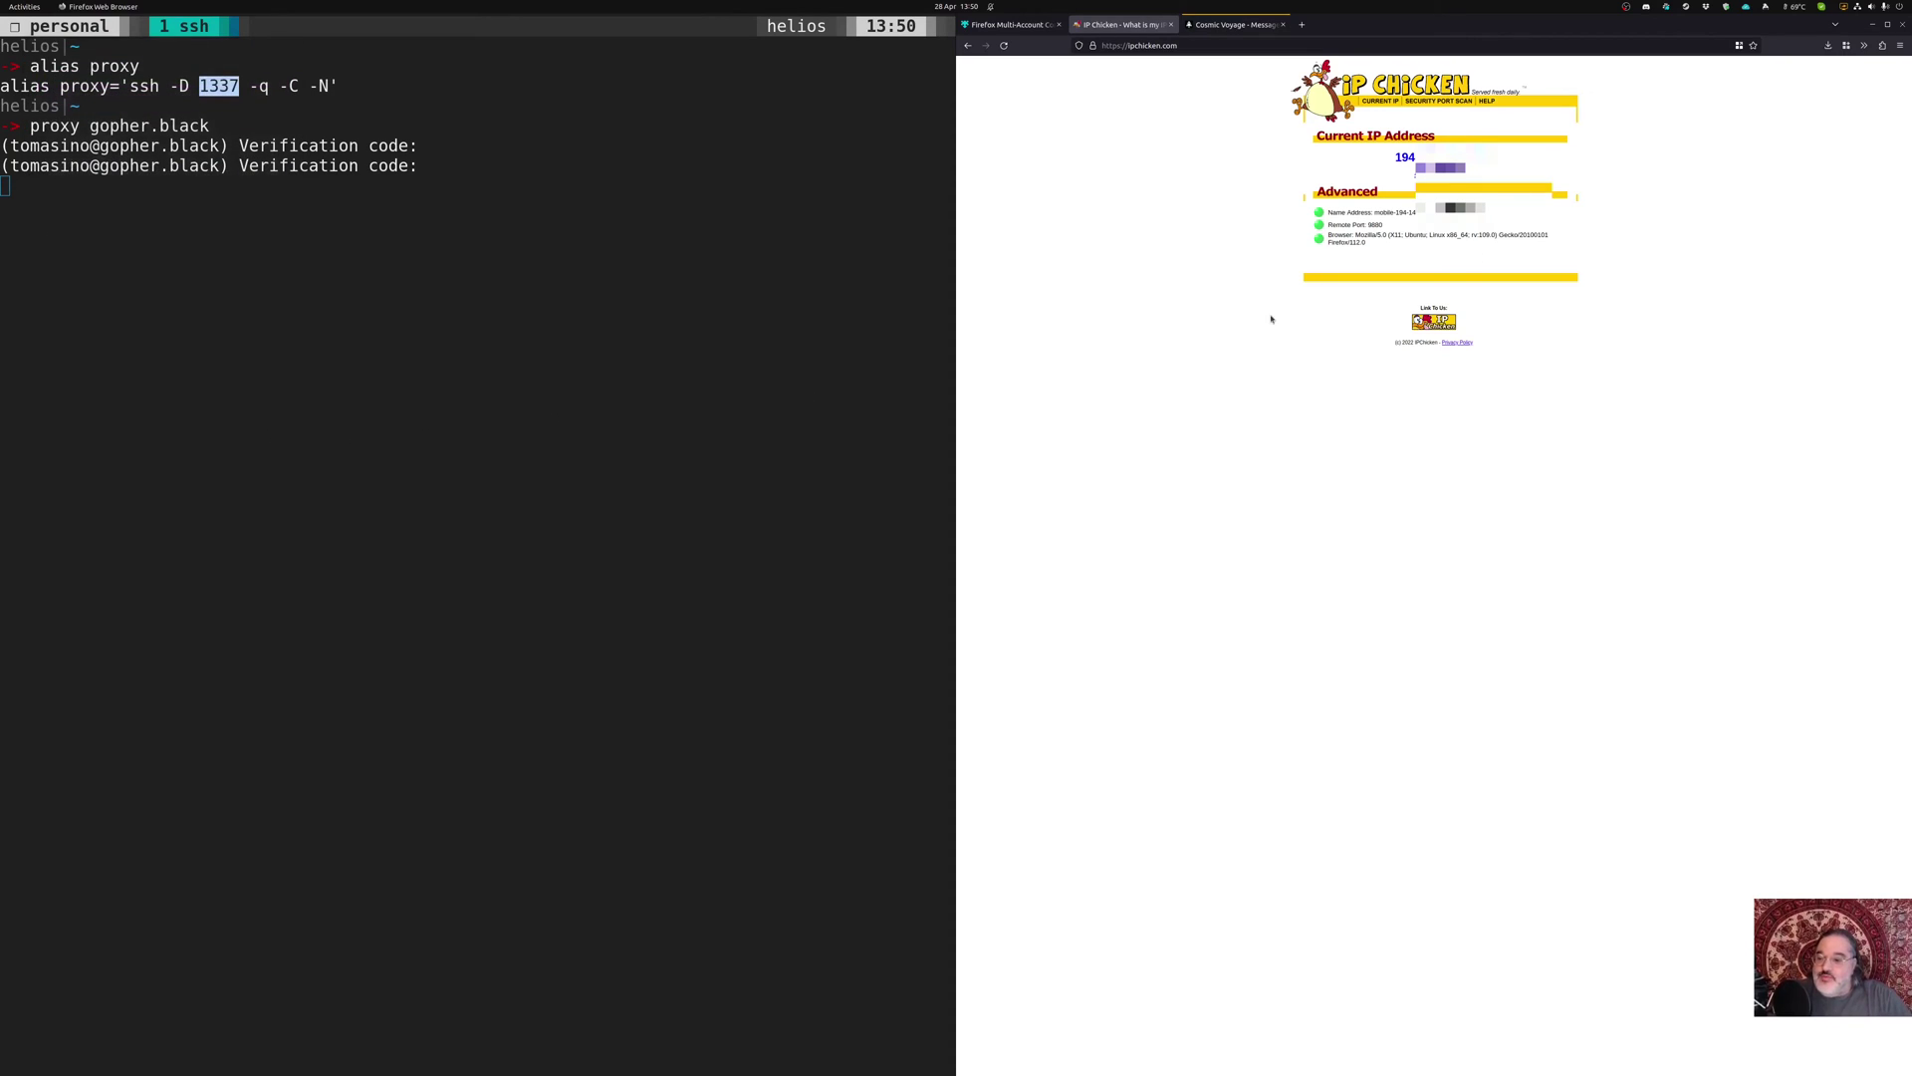
pyautogui.click(1845, 45)
pyautogui.click(1843, 310)
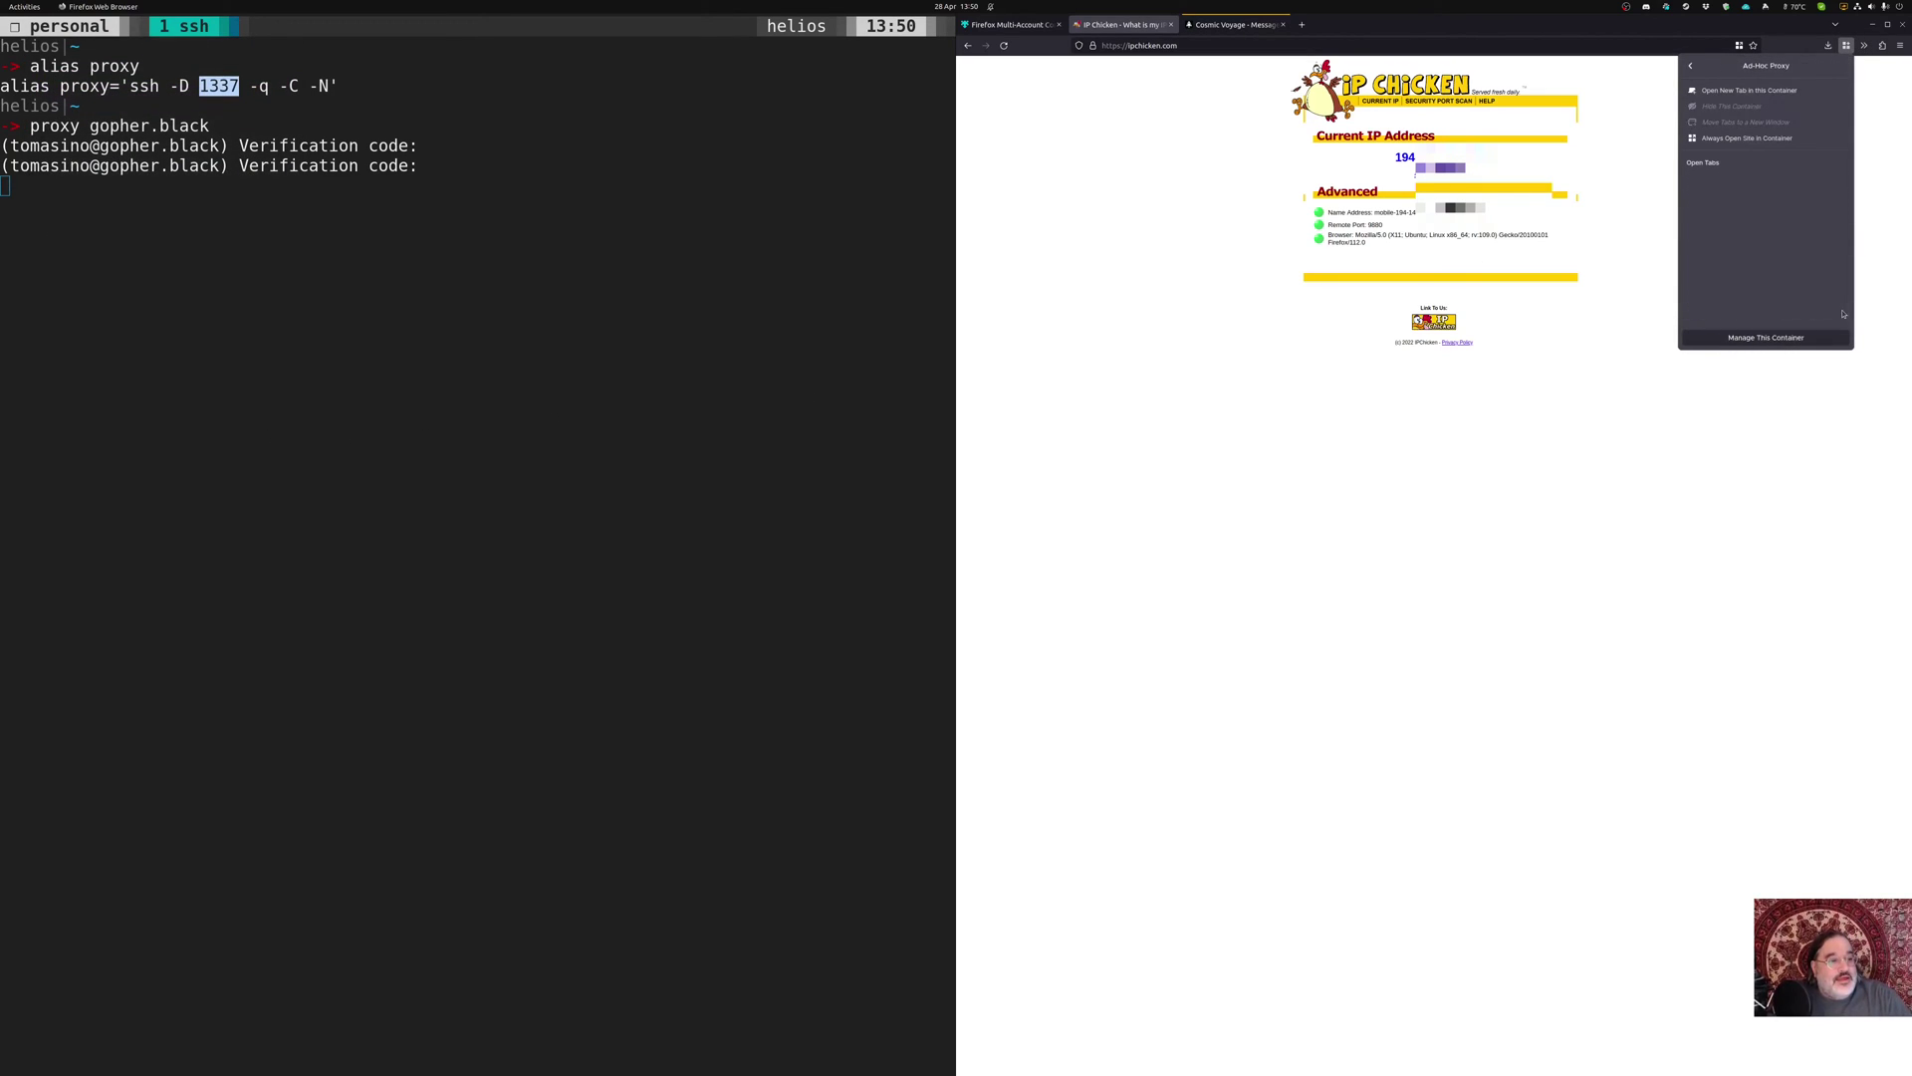
pyautogui.click(1847, 46)
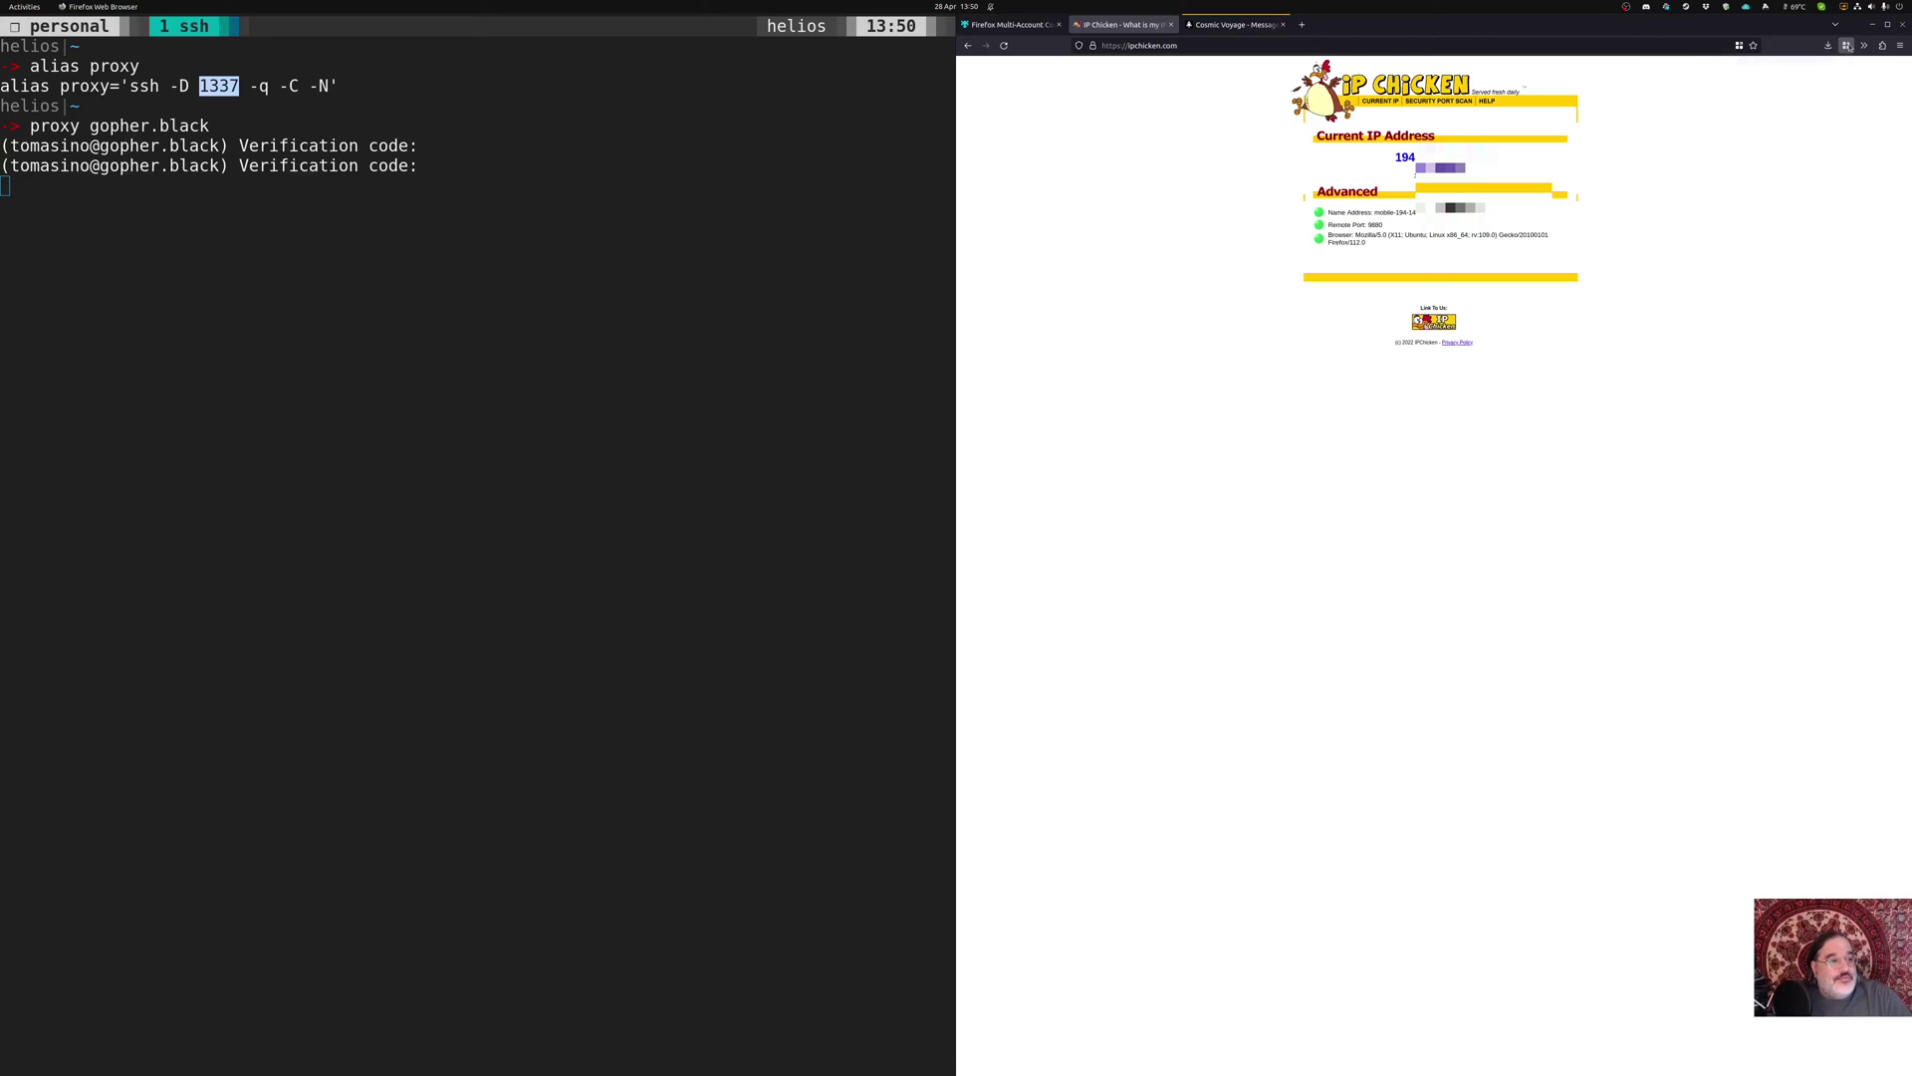
pyautogui.click(1846, 46)
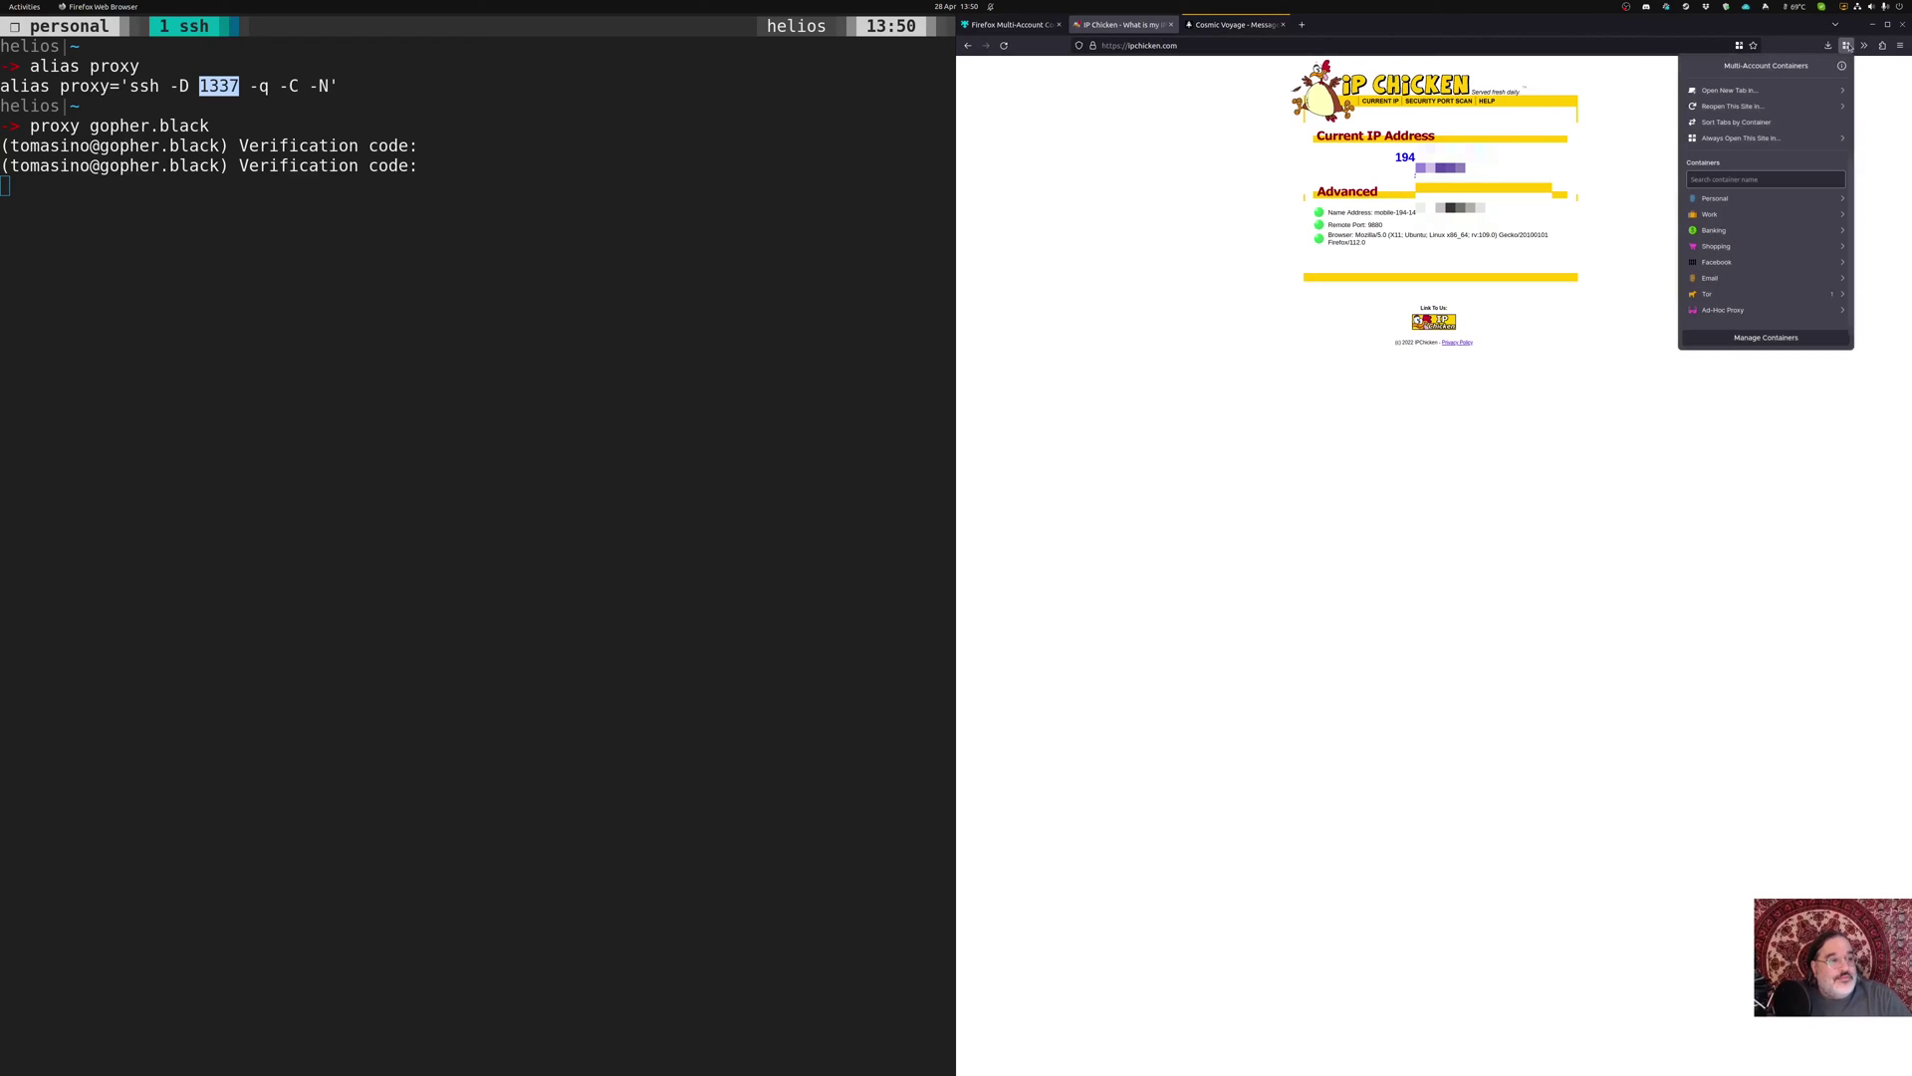
pyautogui.click(1844, 311)
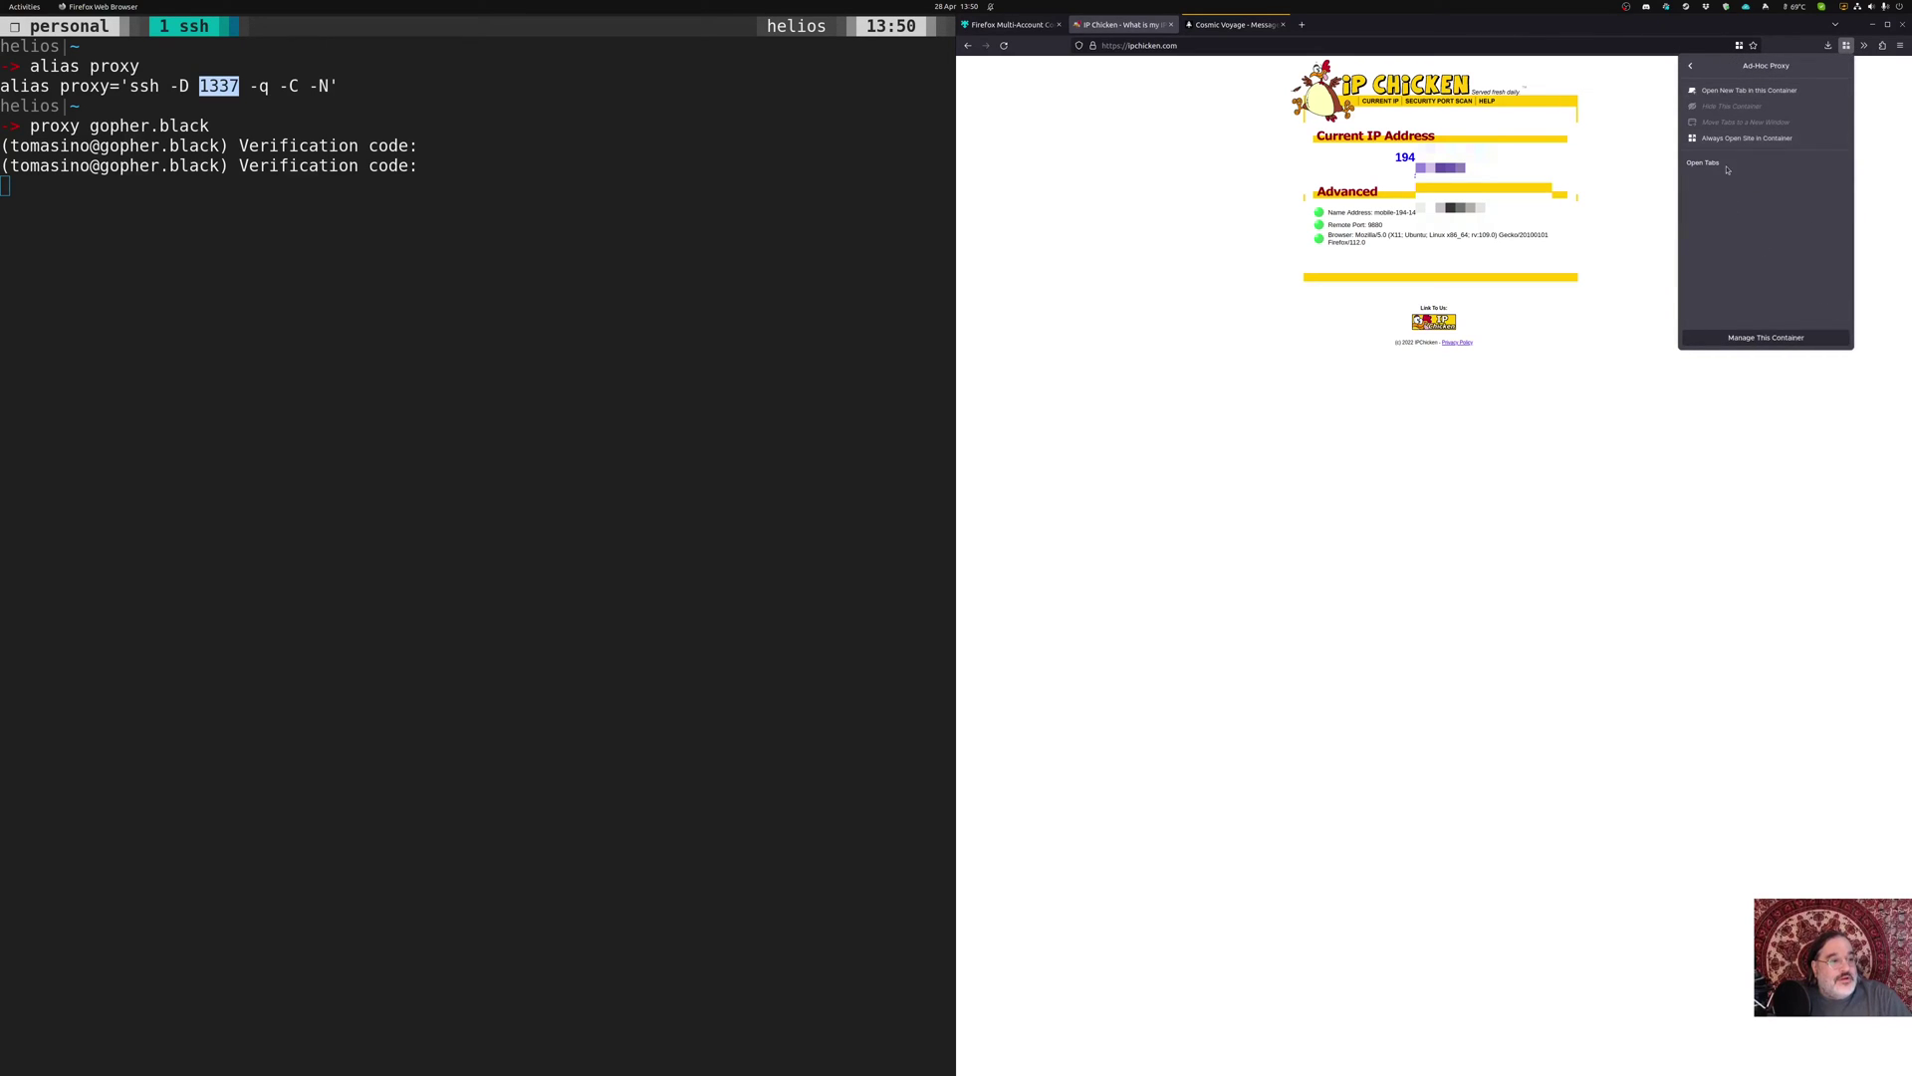
# Set the Ad-Hoc Proxy container's advanced proxy to socks://127.0.0.1:1337 and apply it
pyautogui.click(1758, 336)
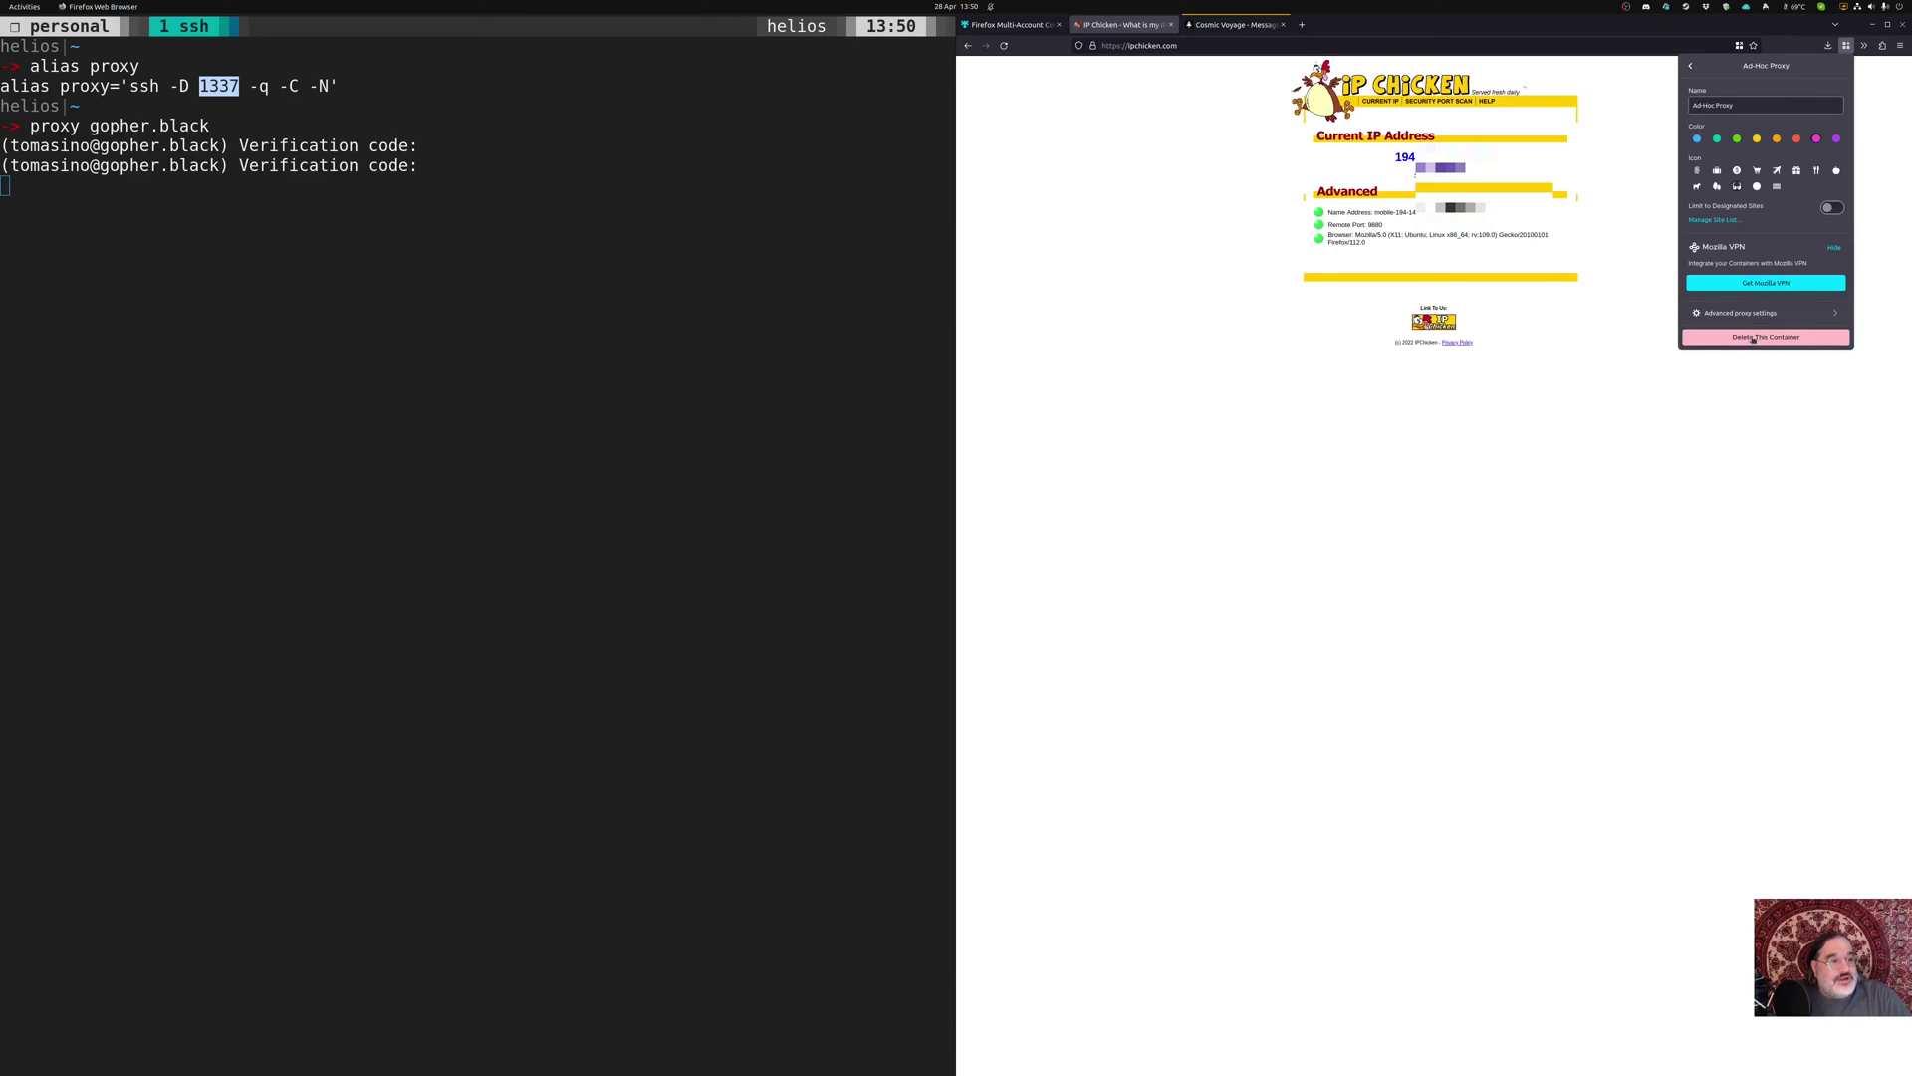
pyautogui.click(1747, 317)
pyautogui.click(1718, 113)
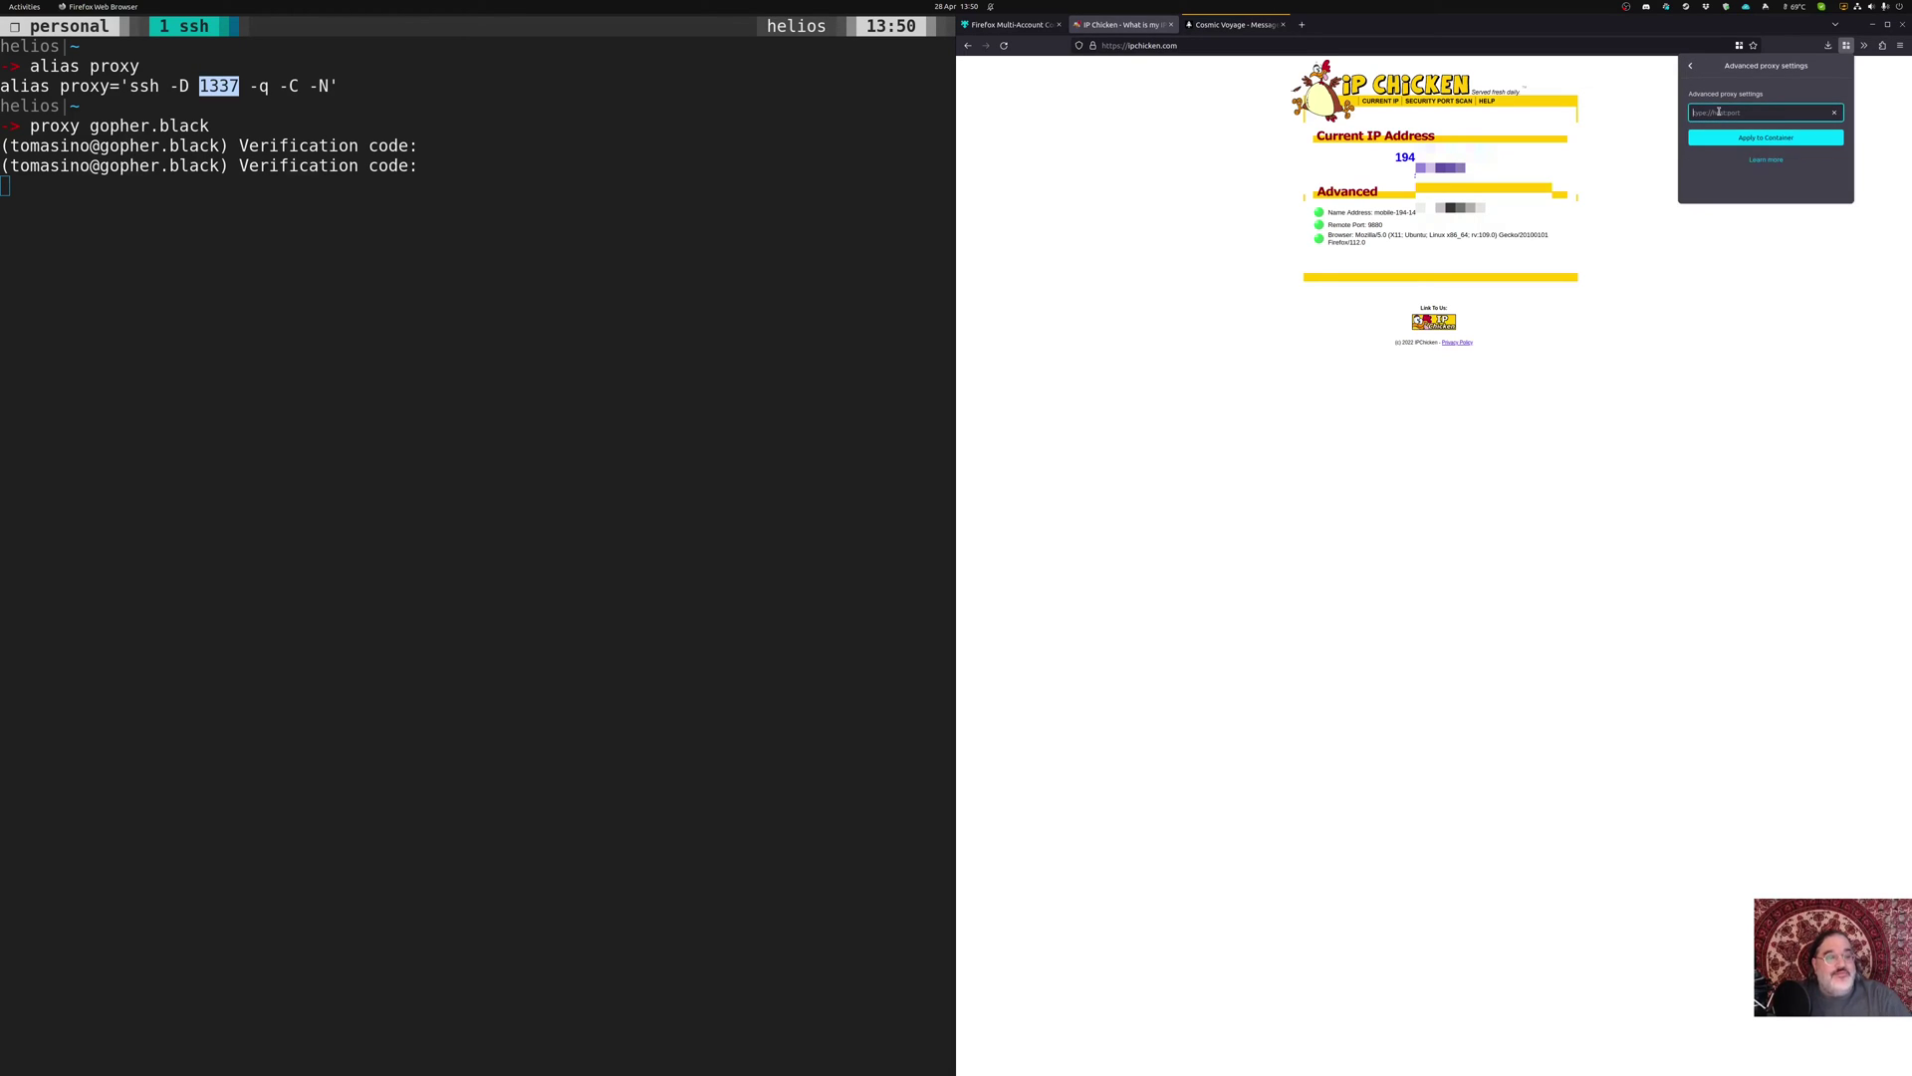
pyautogui.write('socks://127.0.0.1:1337')
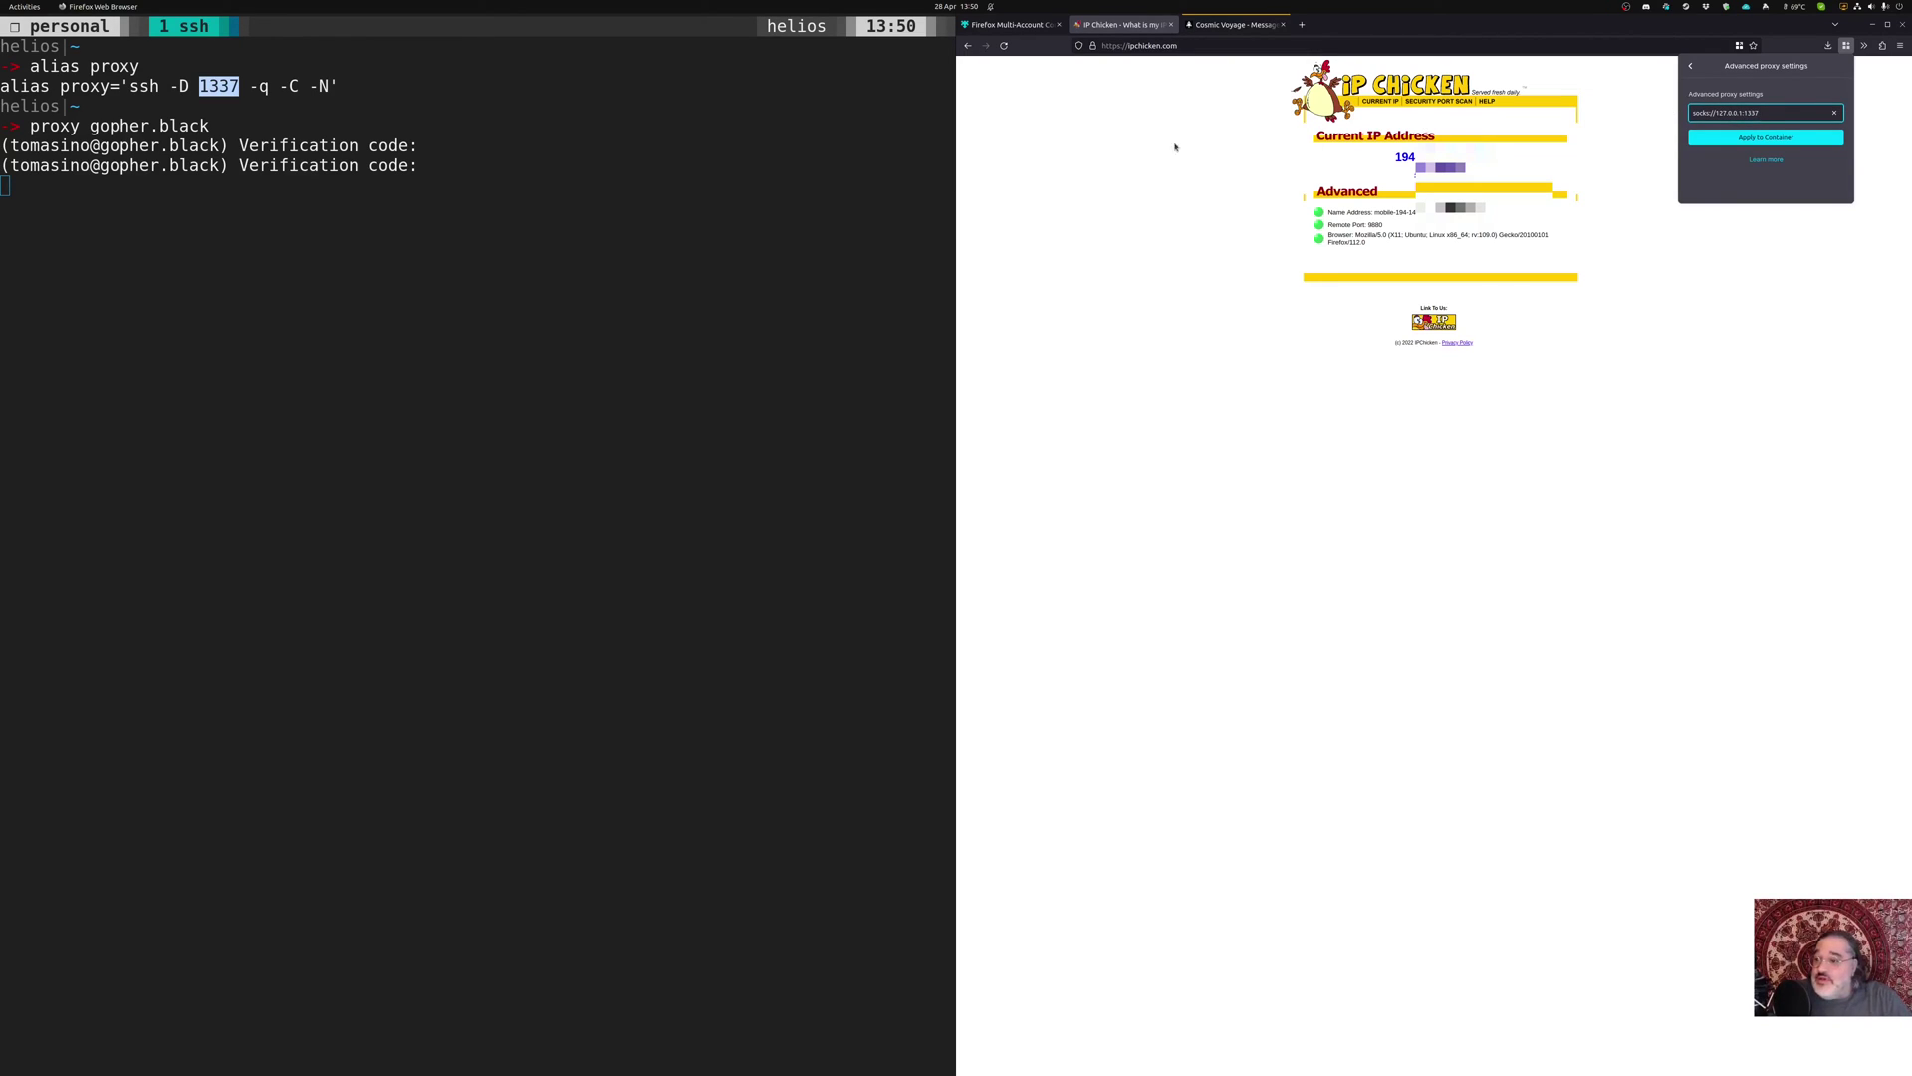
pyautogui.click(1758, 137)
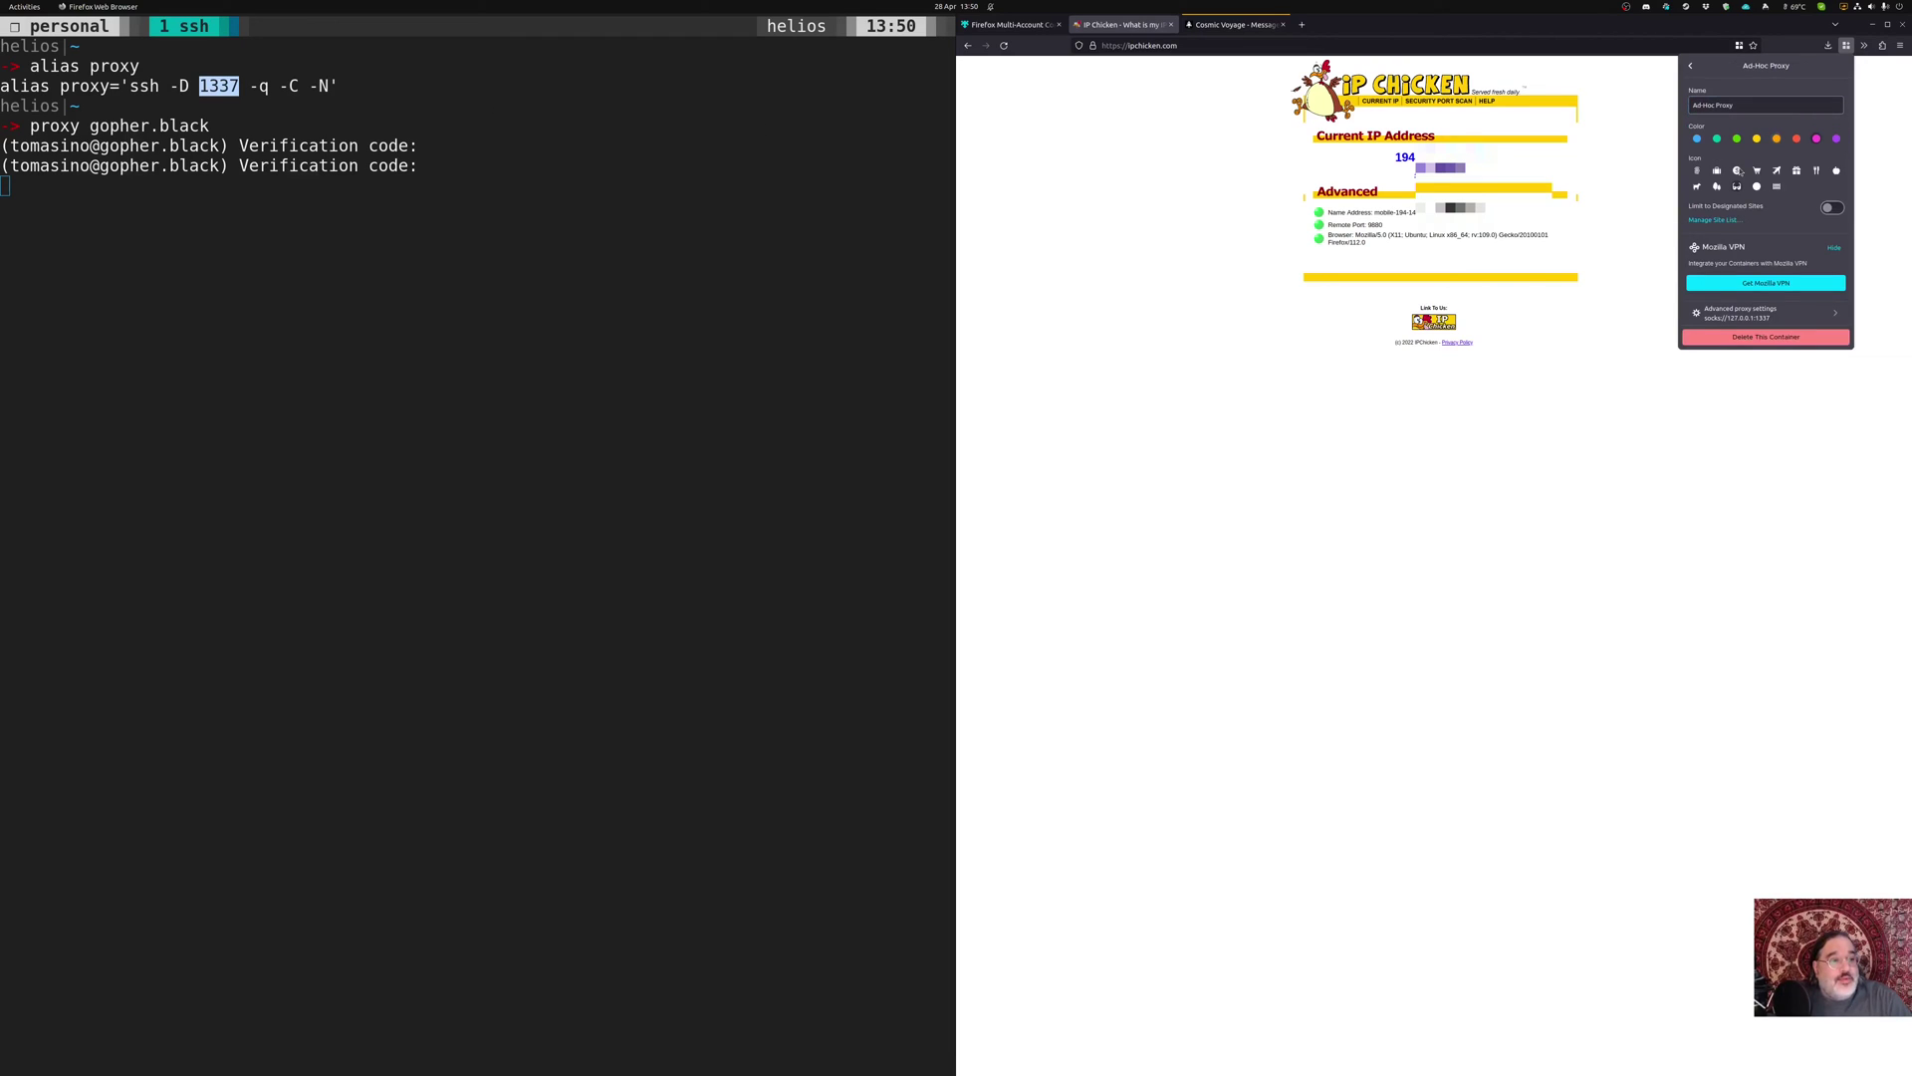
pyautogui.click(1744, 406)
# Reopen the IP Chicken tab in a new Ad-Hoc Proxy container tab
pyautogui.rightClick(1123, 28)
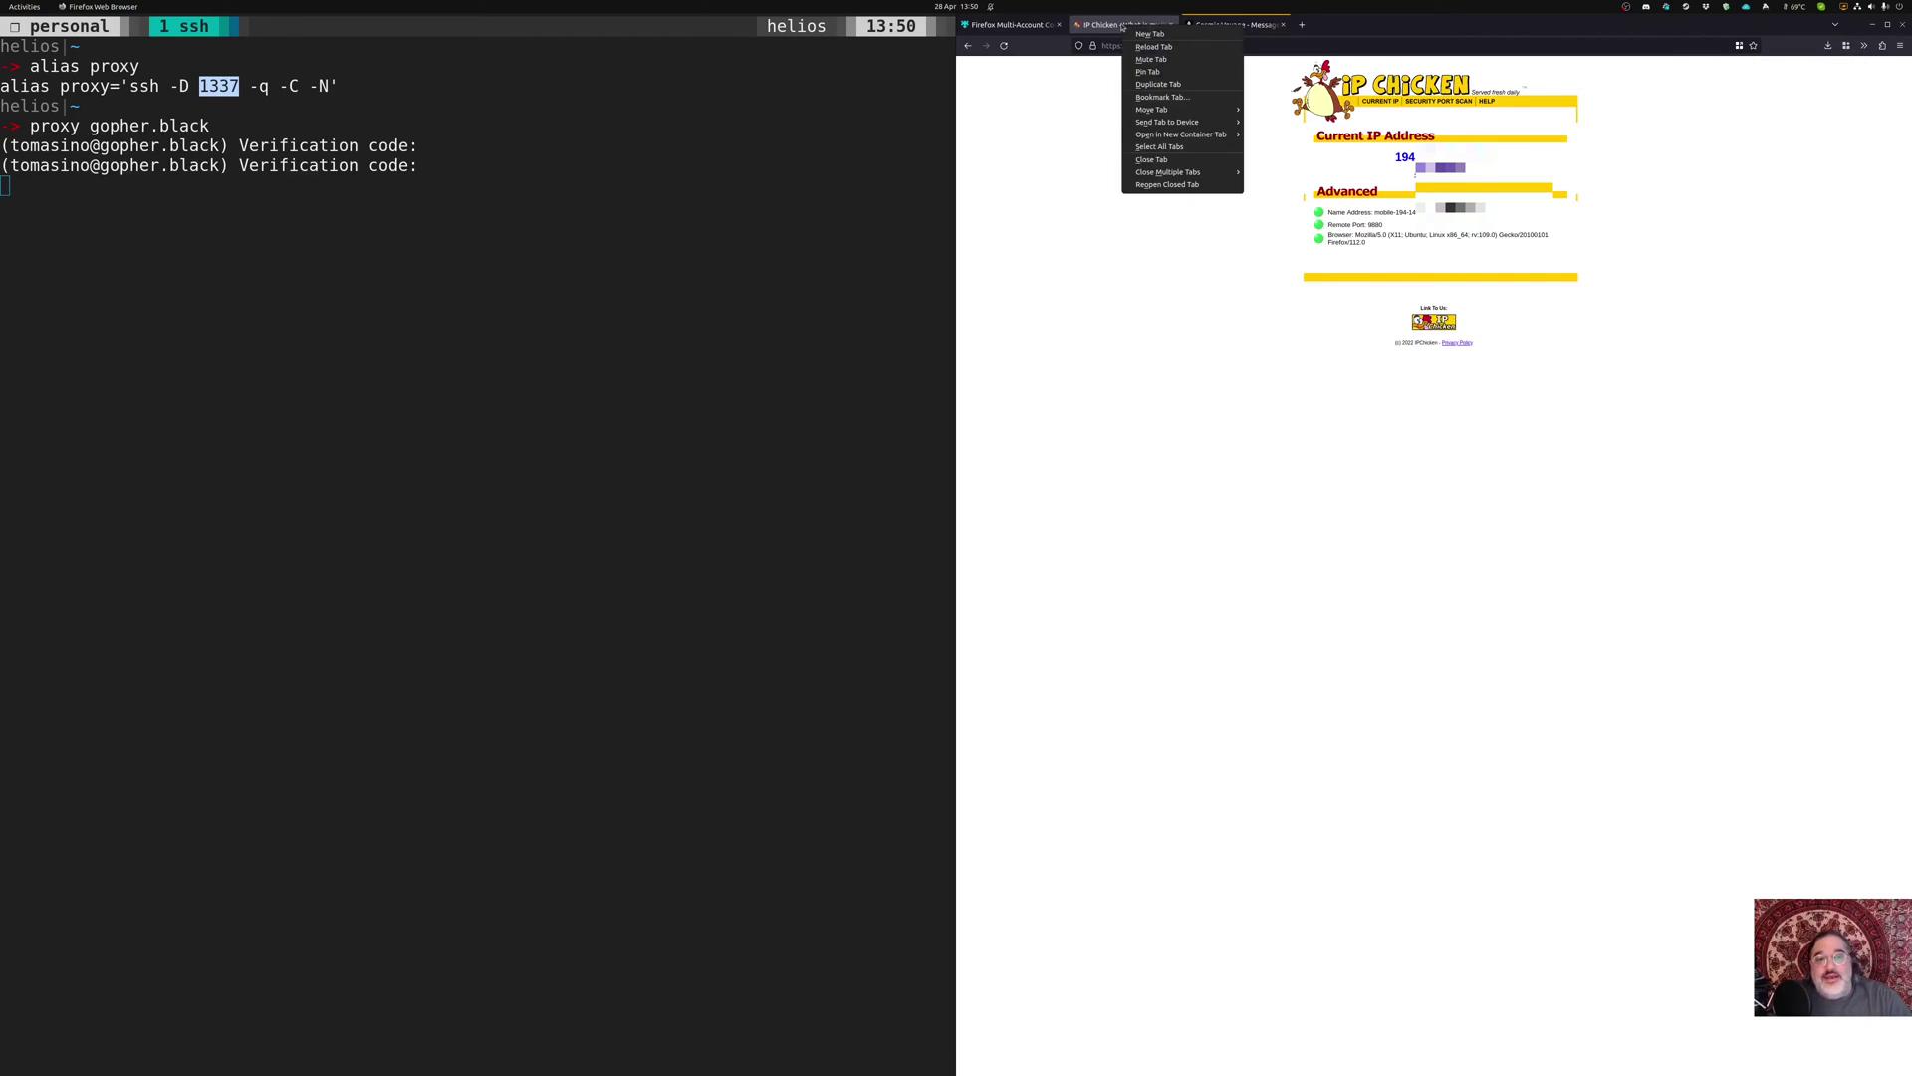
pyautogui.moveTo(1185, 134)
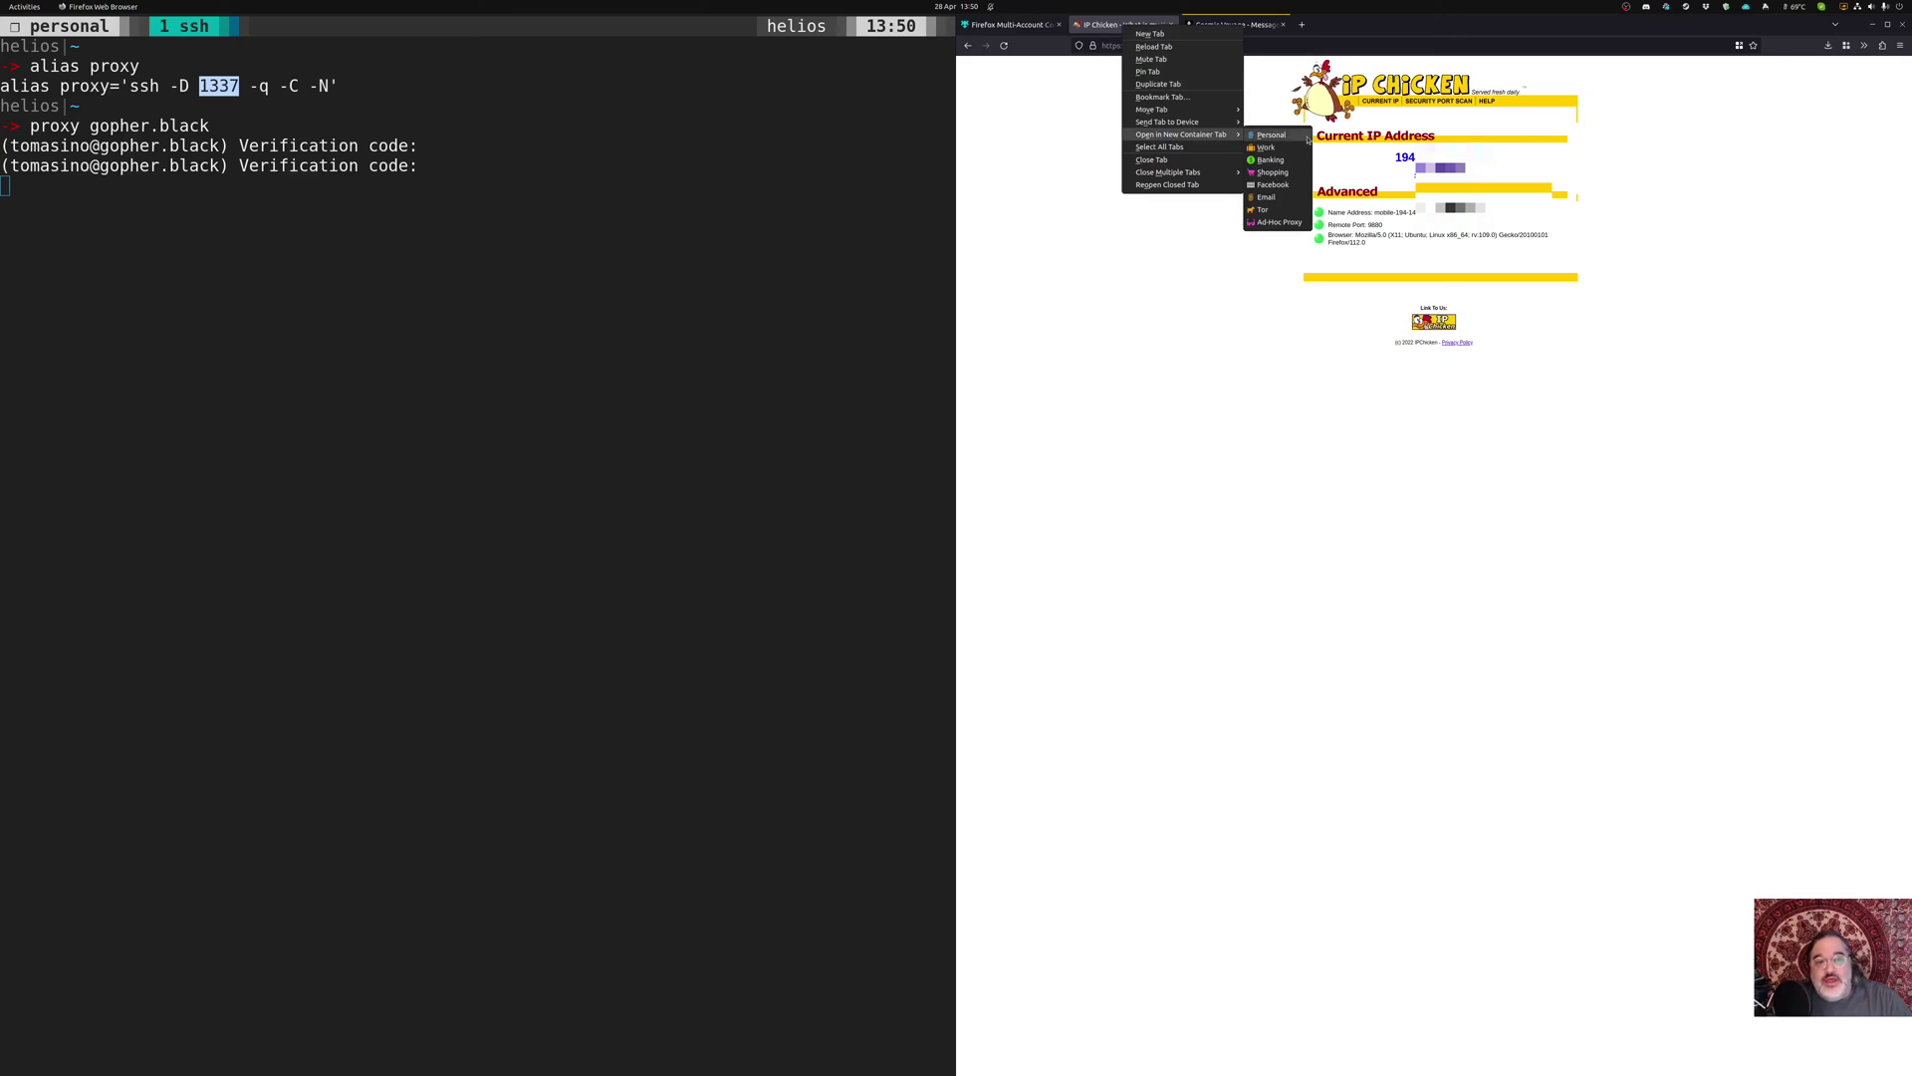
pyautogui.click(1284, 222)
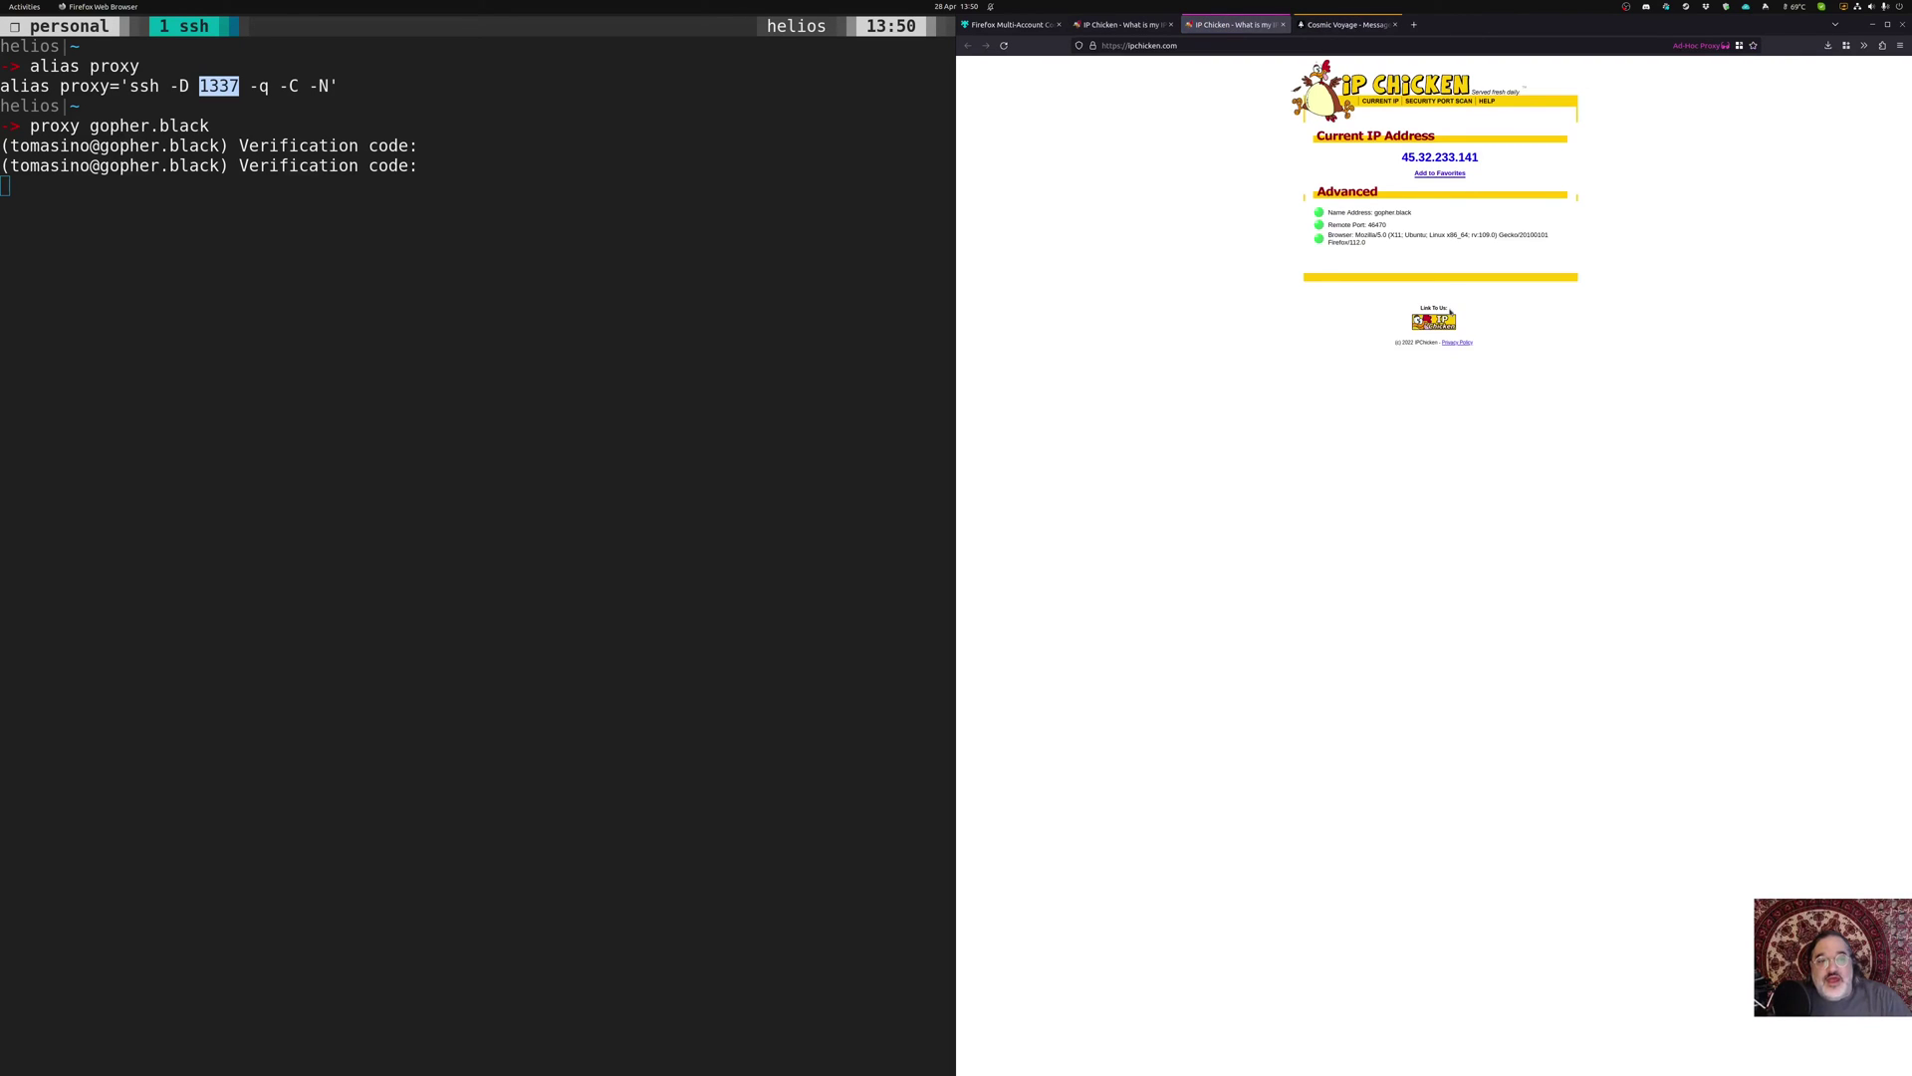
# Highlight the reported IP 45.32.233.141 and its gopher.black hostname line
pyautogui.moveTo(1387, 161); pyautogui.dragTo(1487, 173)
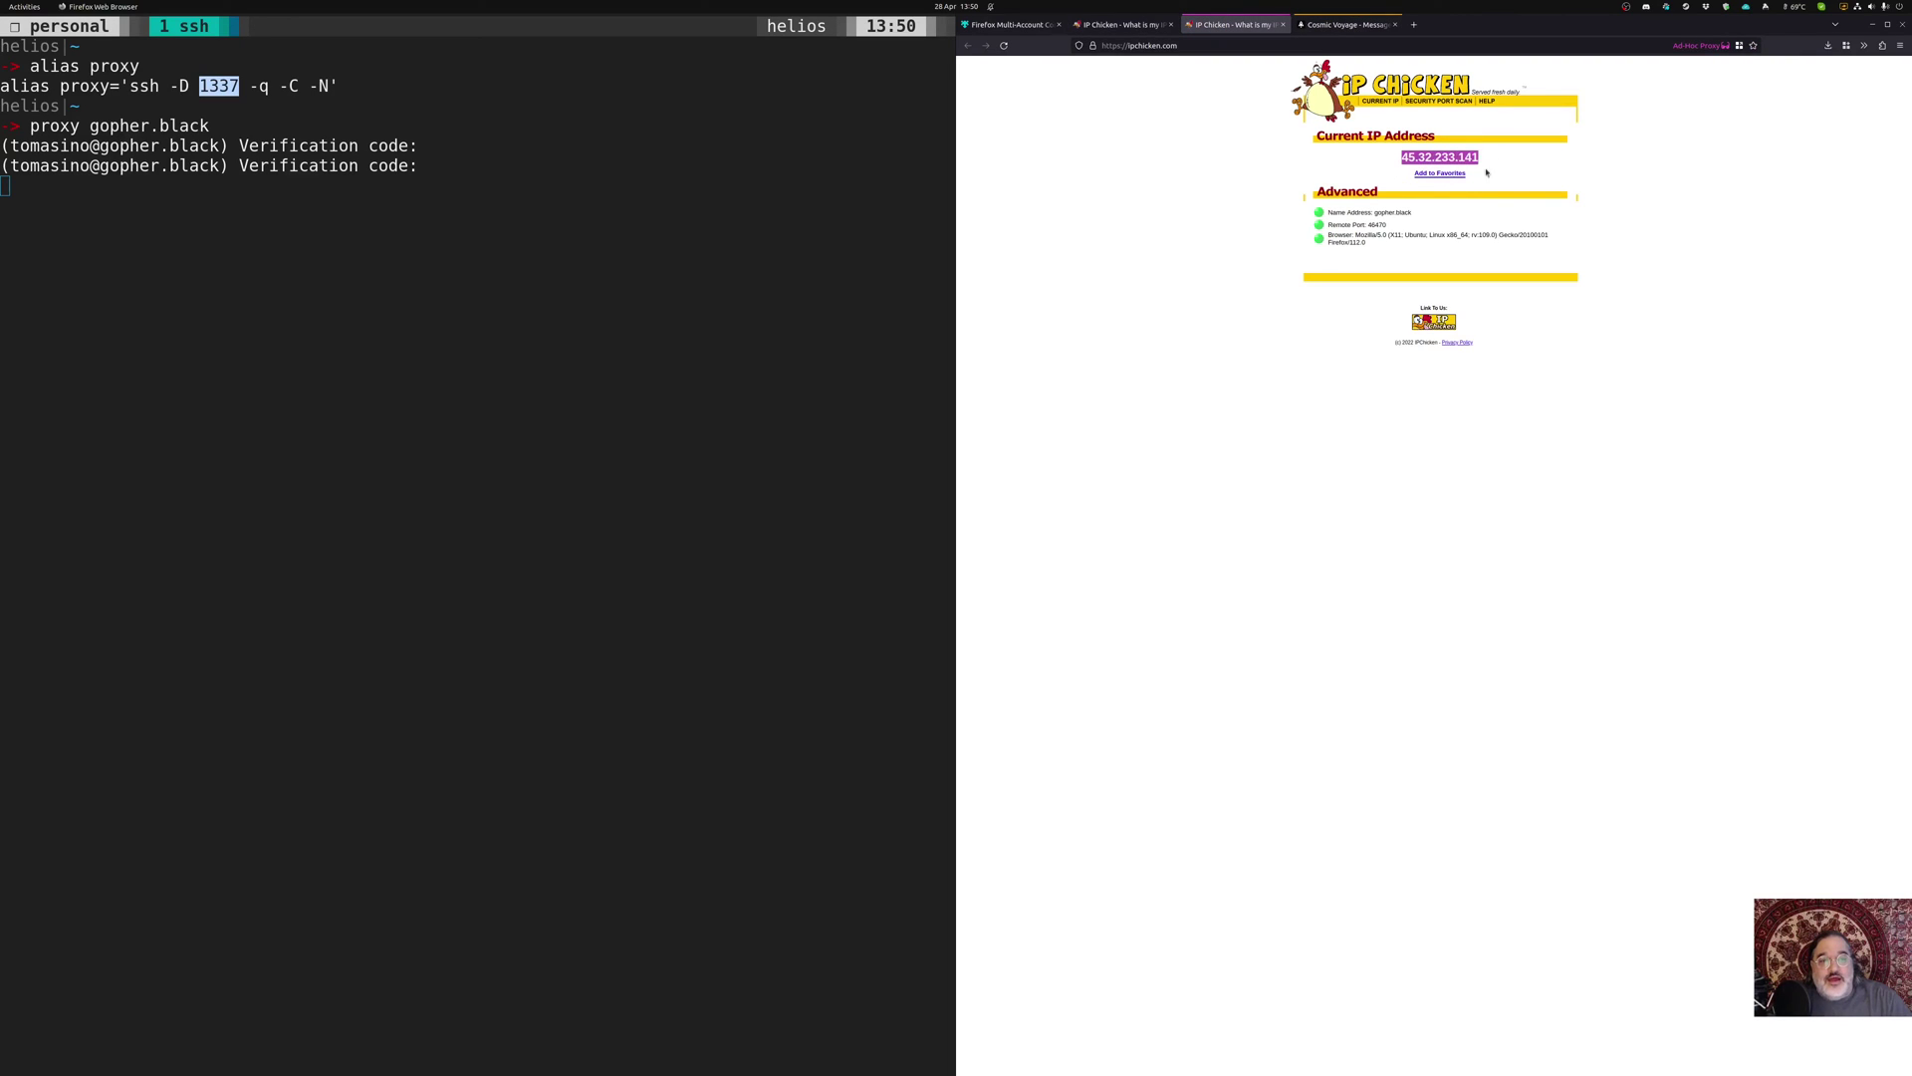
pyautogui.tripleClick(1411, 213)
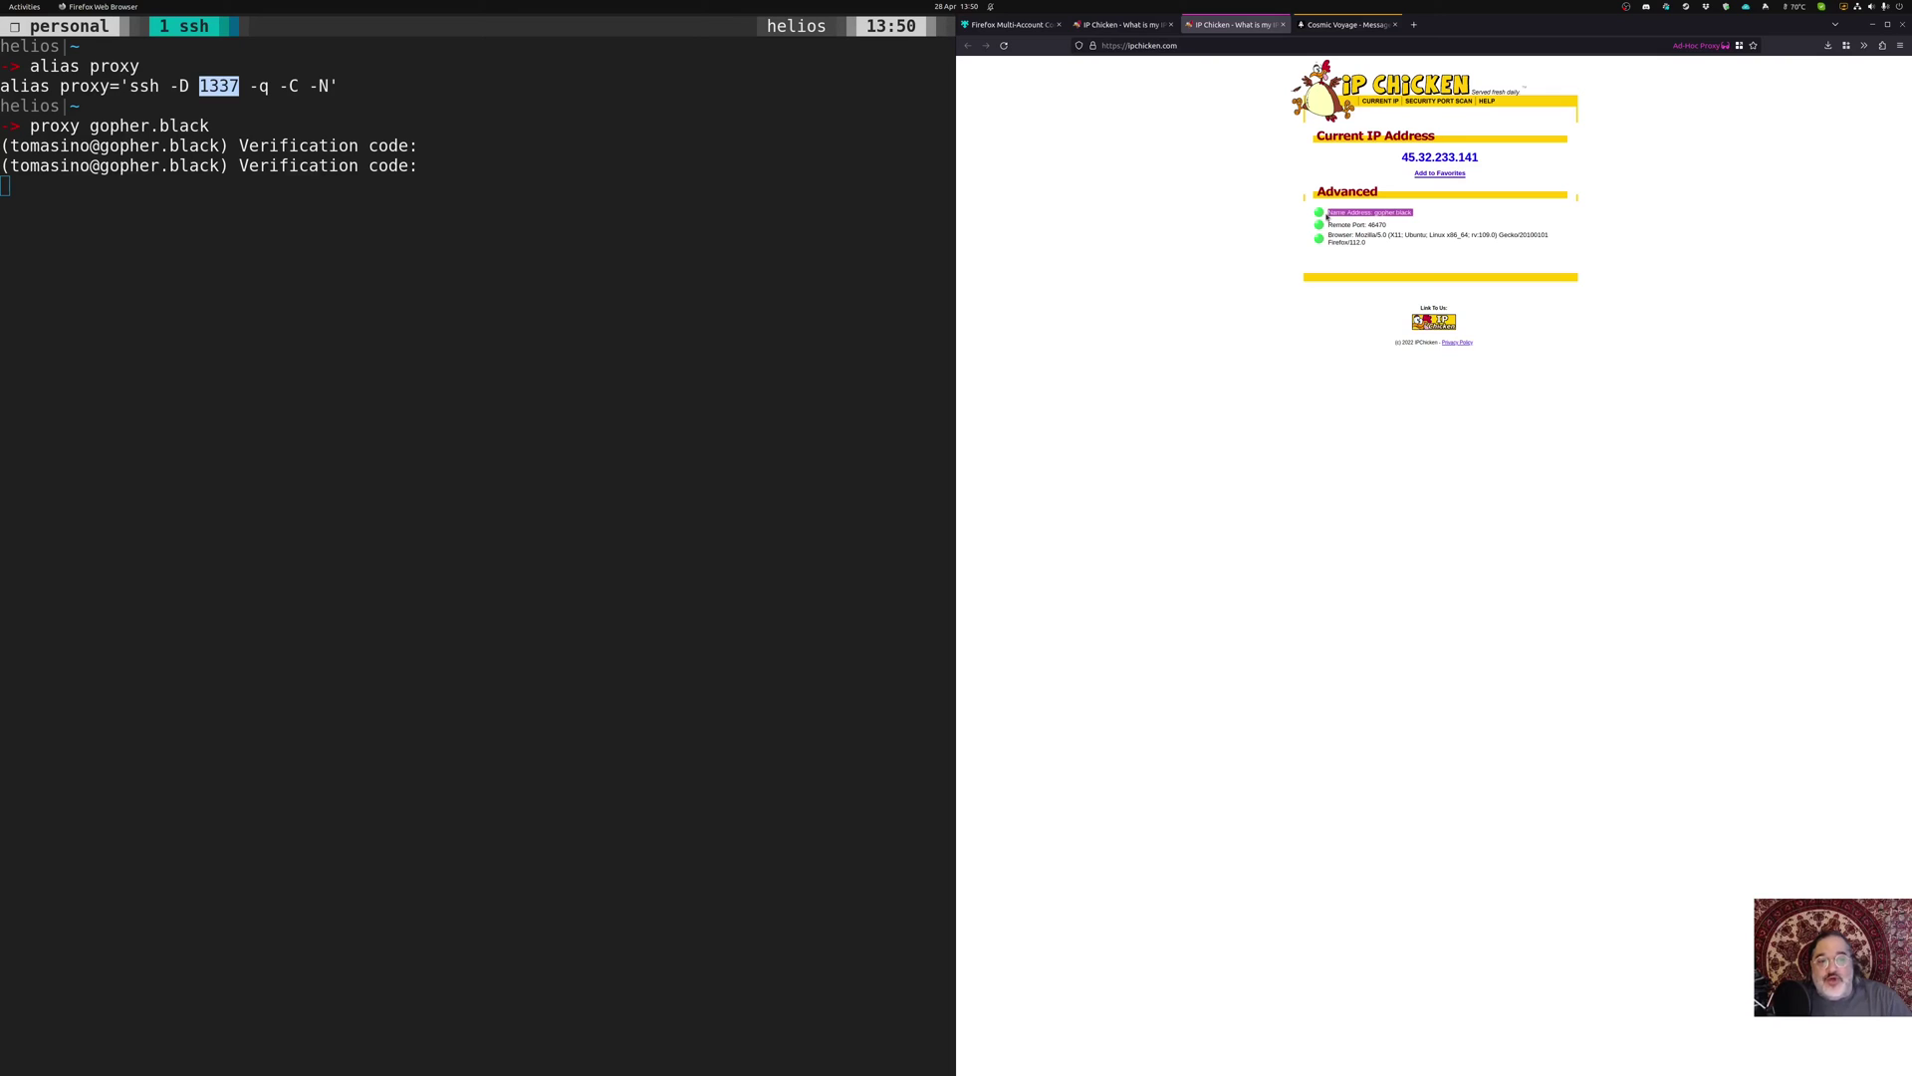
pyautogui.click(1514, 240)
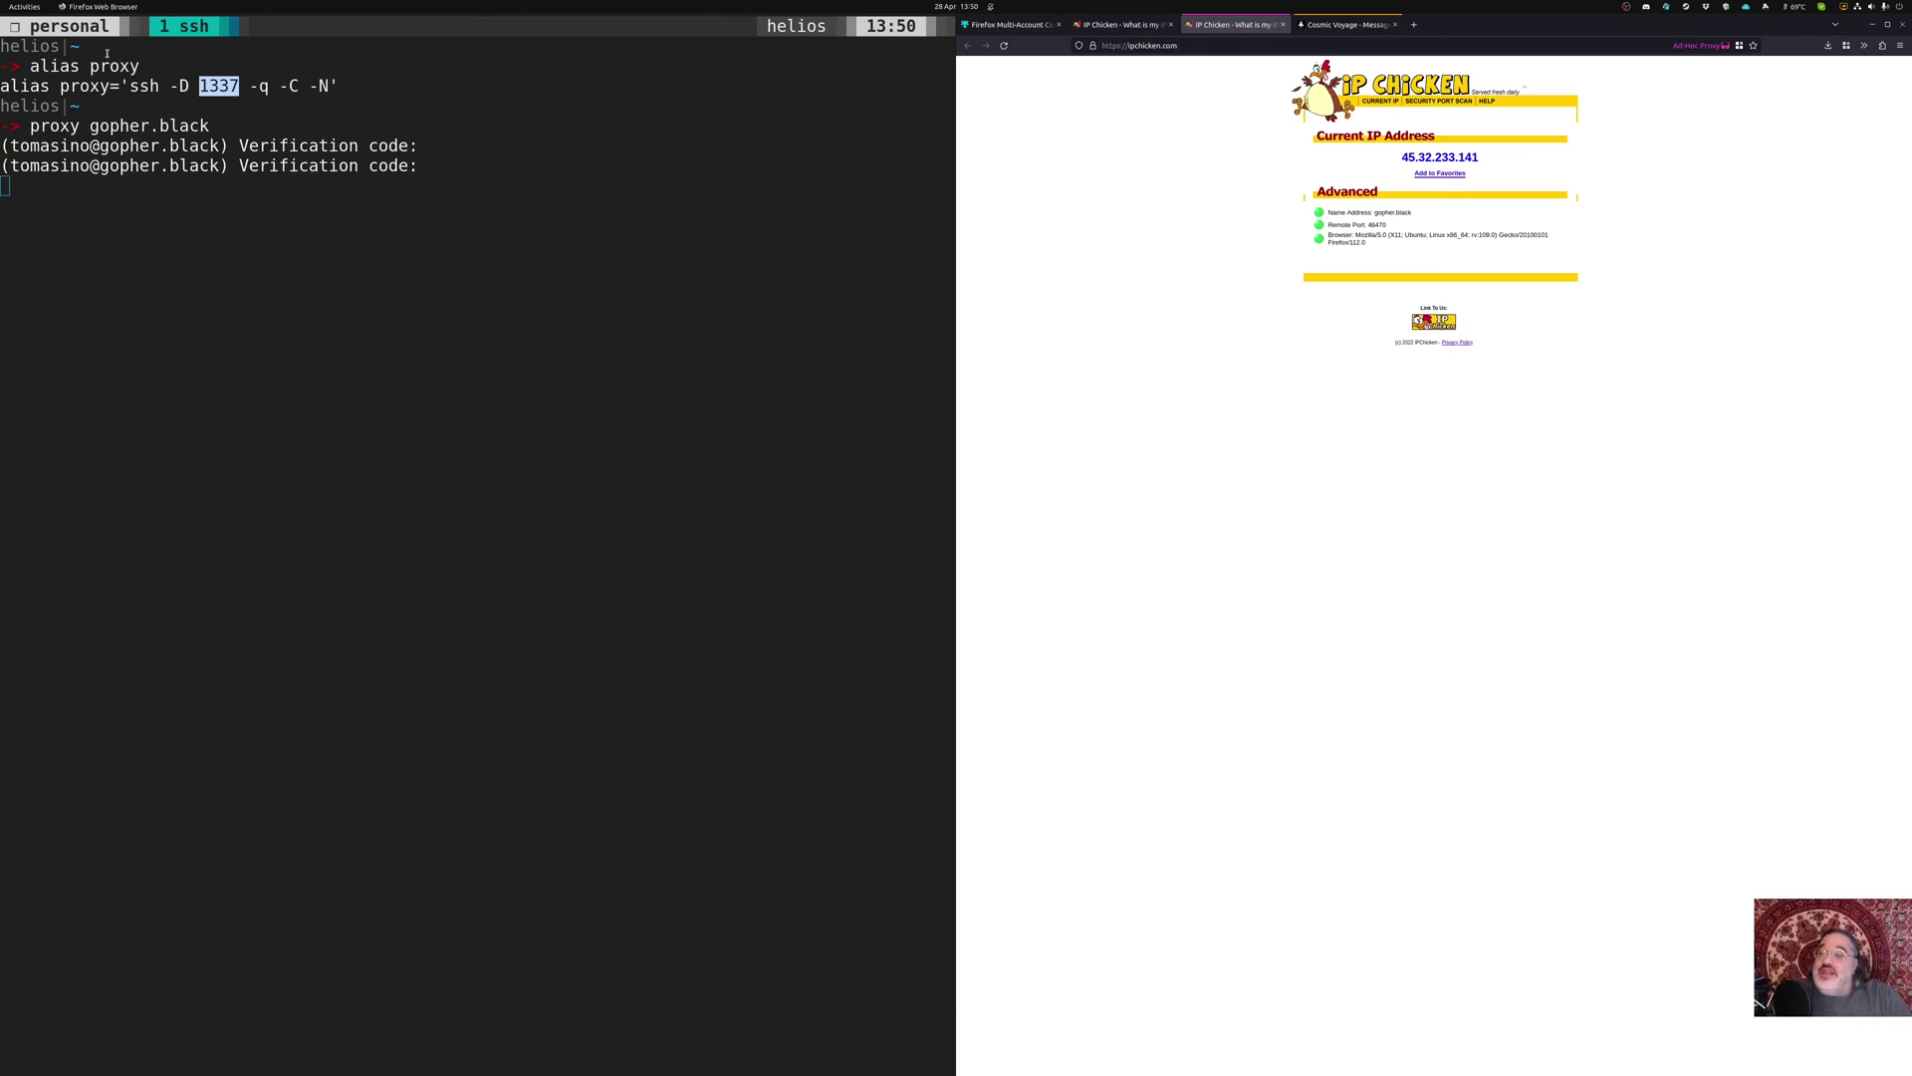
pyautogui.moveTo(4, 86); pyautogui.dragTo(337, 84)
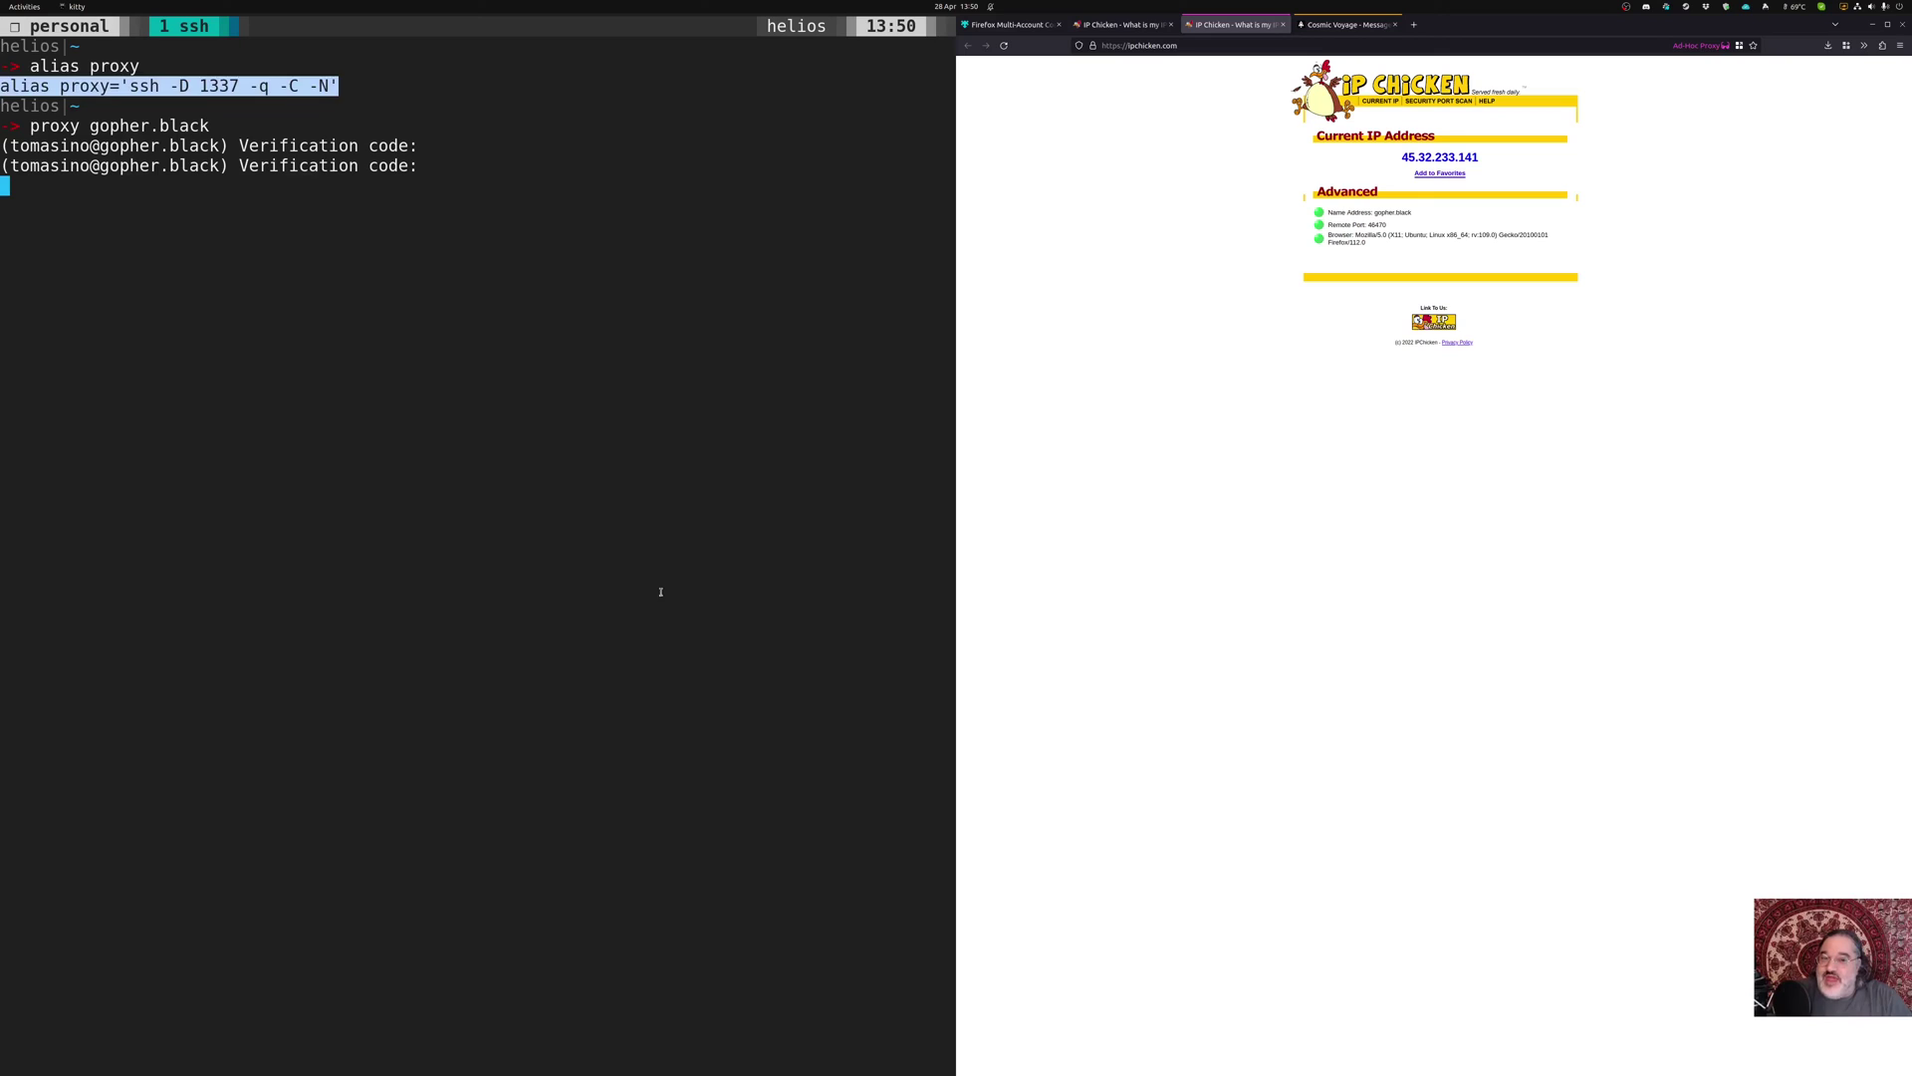
pyautogui.click(637, 565)
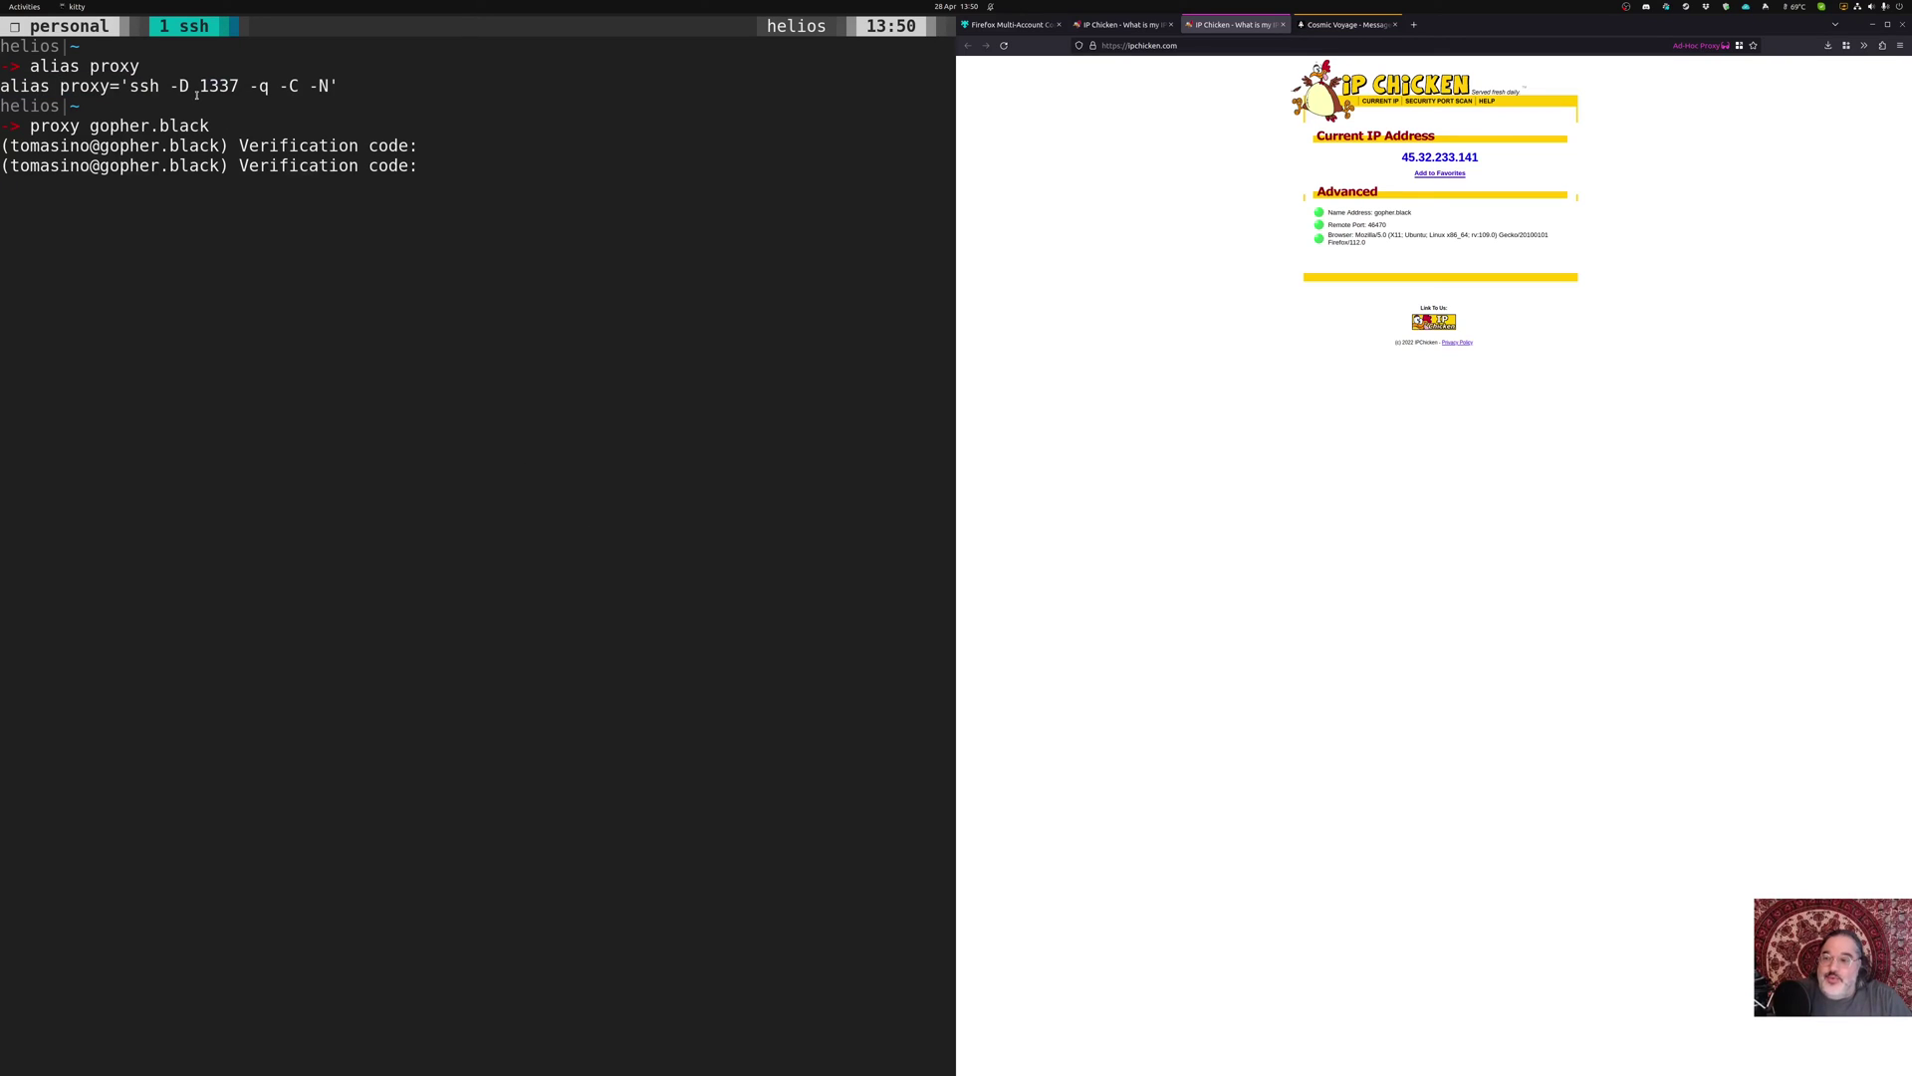